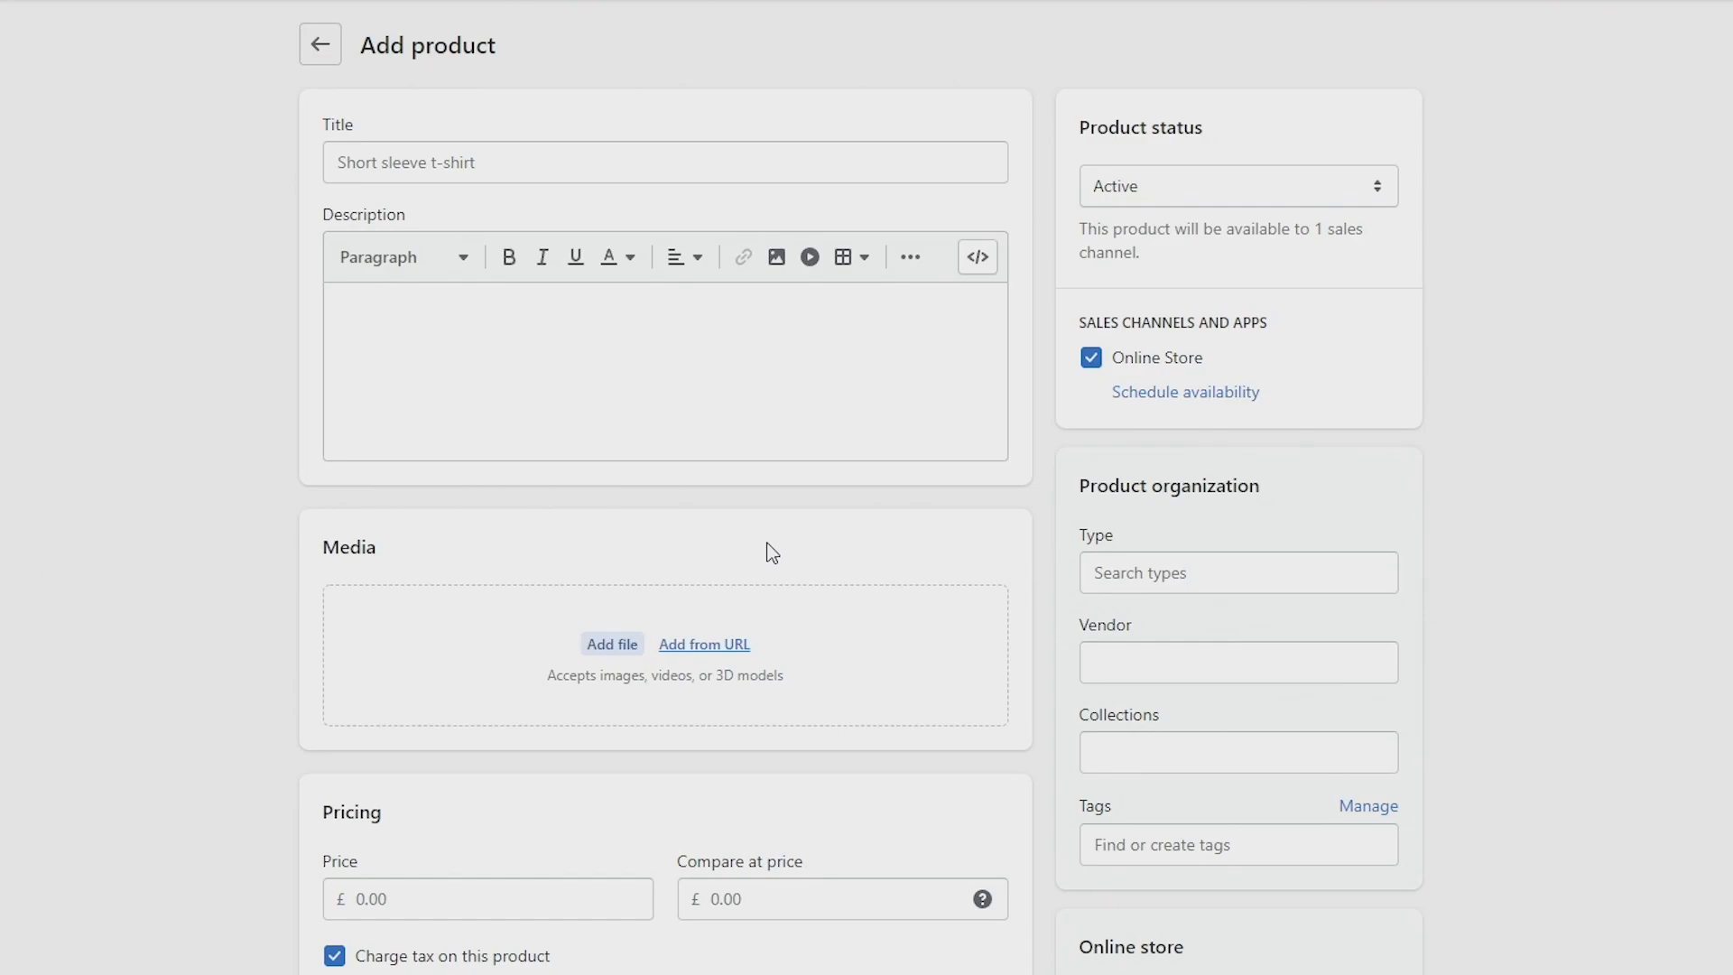
Title the product "Zip Hoodie" and describe it as "Oversized fit with dropped shoulders.", "97% cotton / 3% polyester", "Model is 178cm and wears a size M".
click(564, 170)
text(Zip Hoodie)
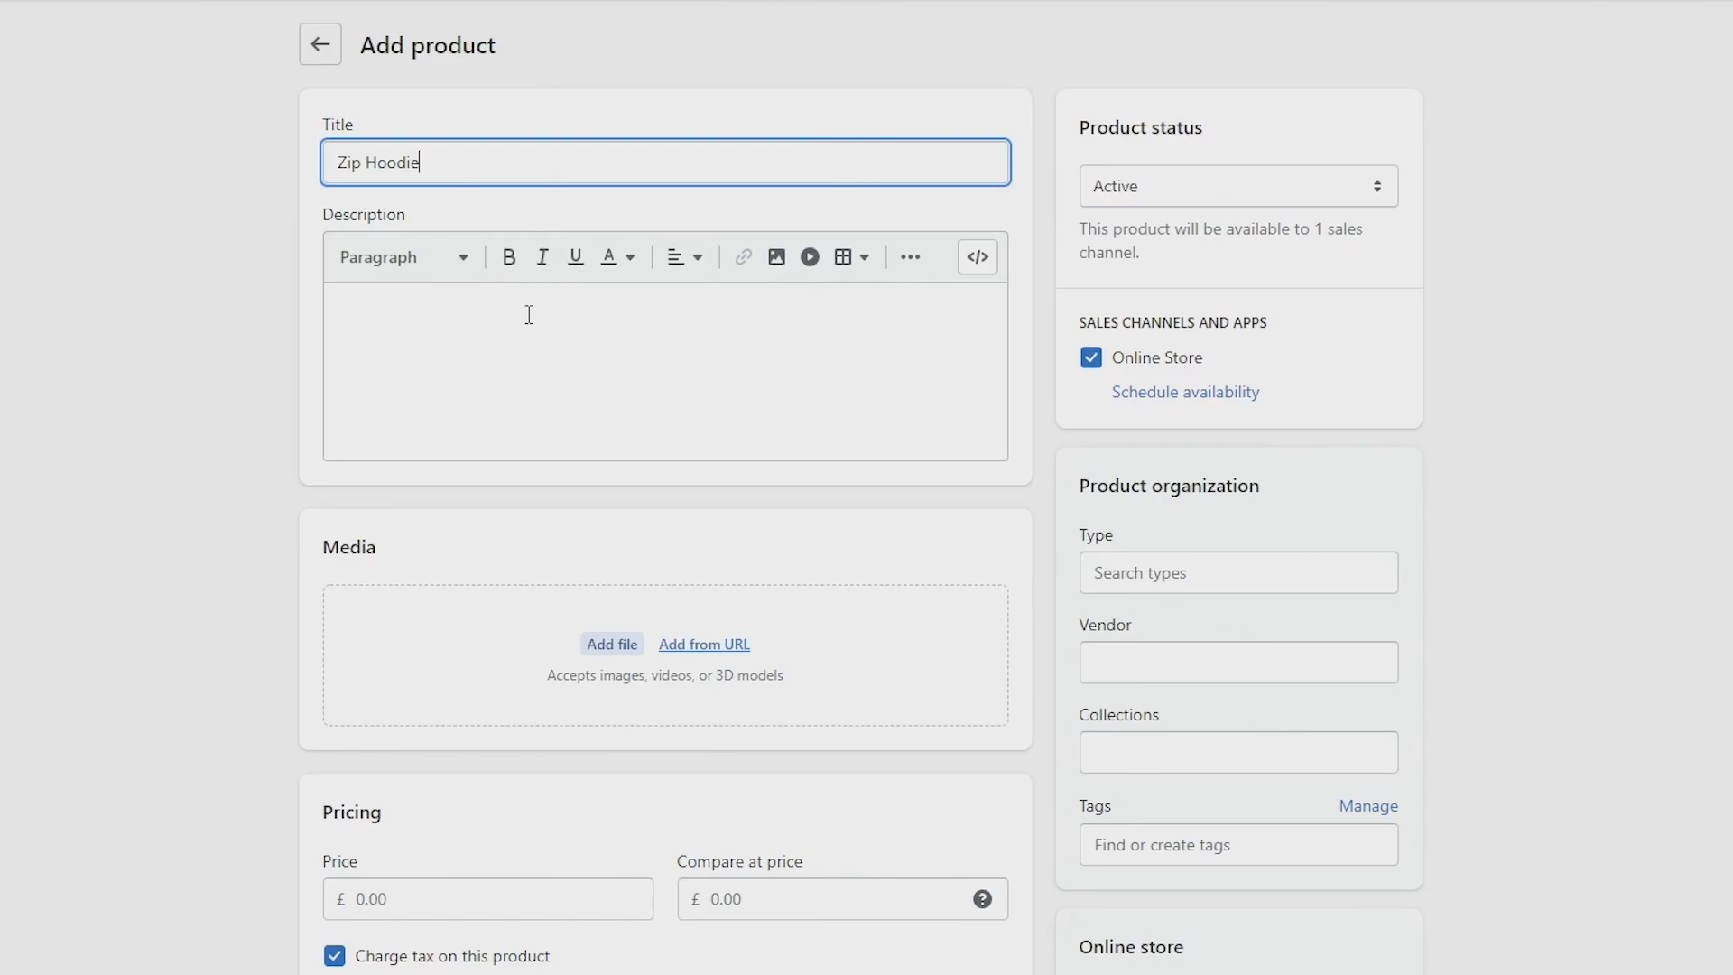
click(663, 381)
text(Oversized fit with dropped shoulders. 97% cotton / 3% polyester Model is 178cm and wears a size M)
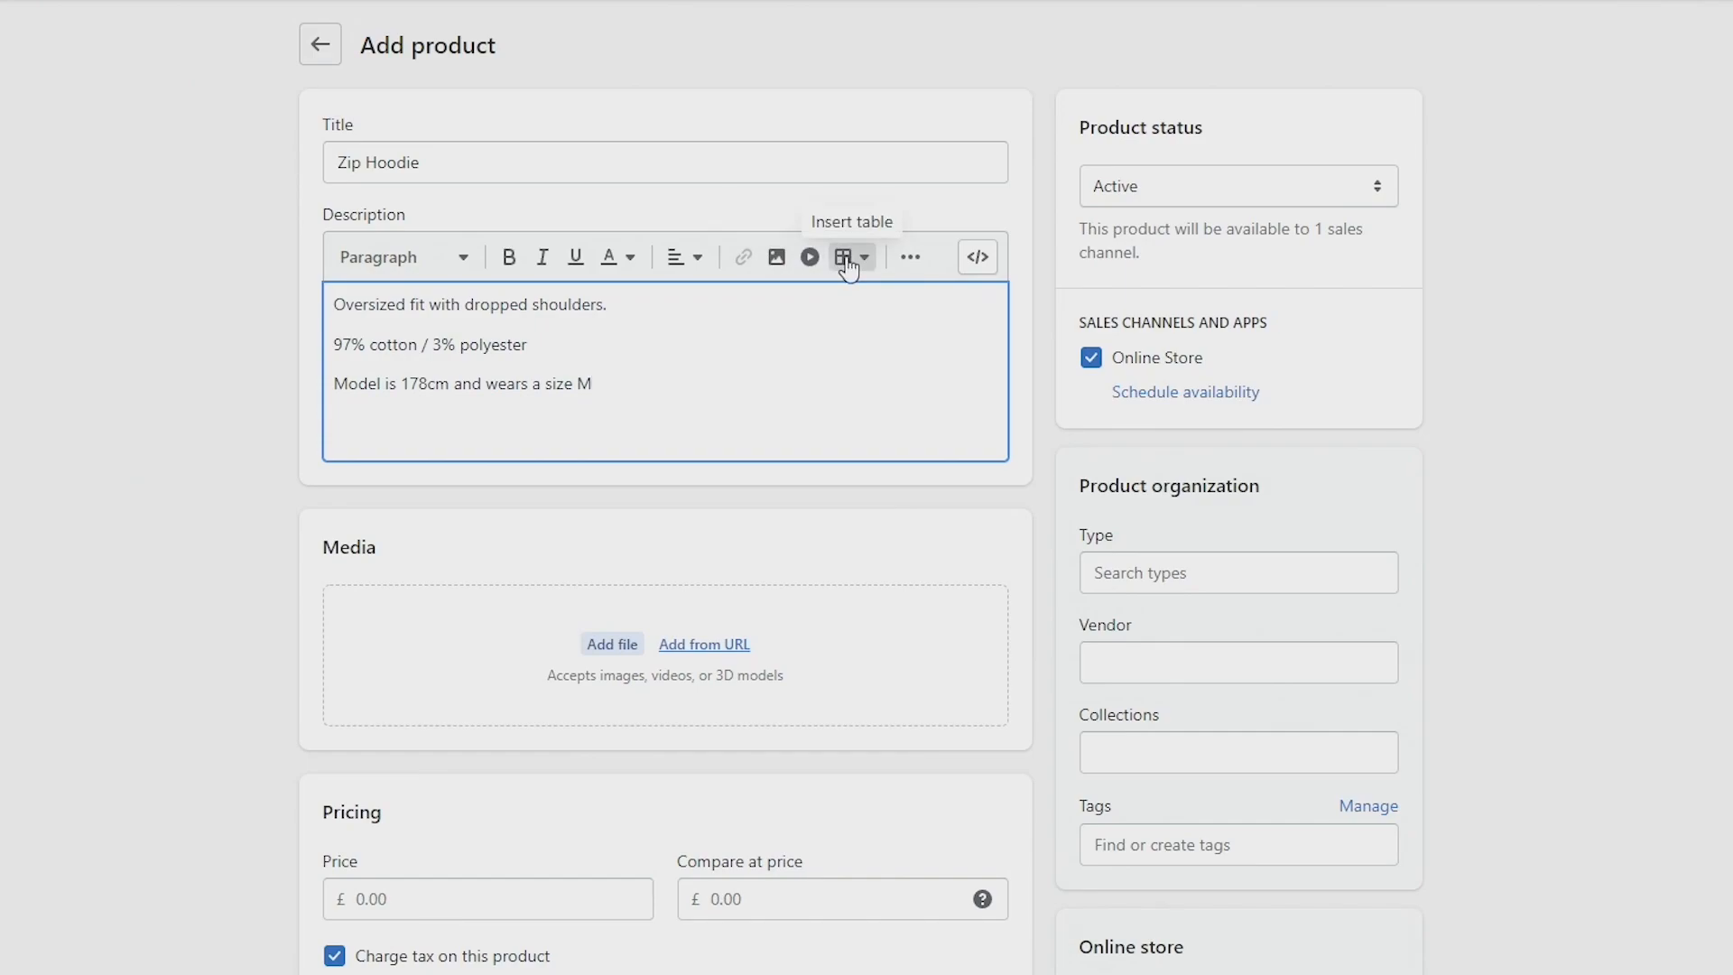
View the description's HTML source, and return to the formatted text at the end of the last line.
click(979, 259)
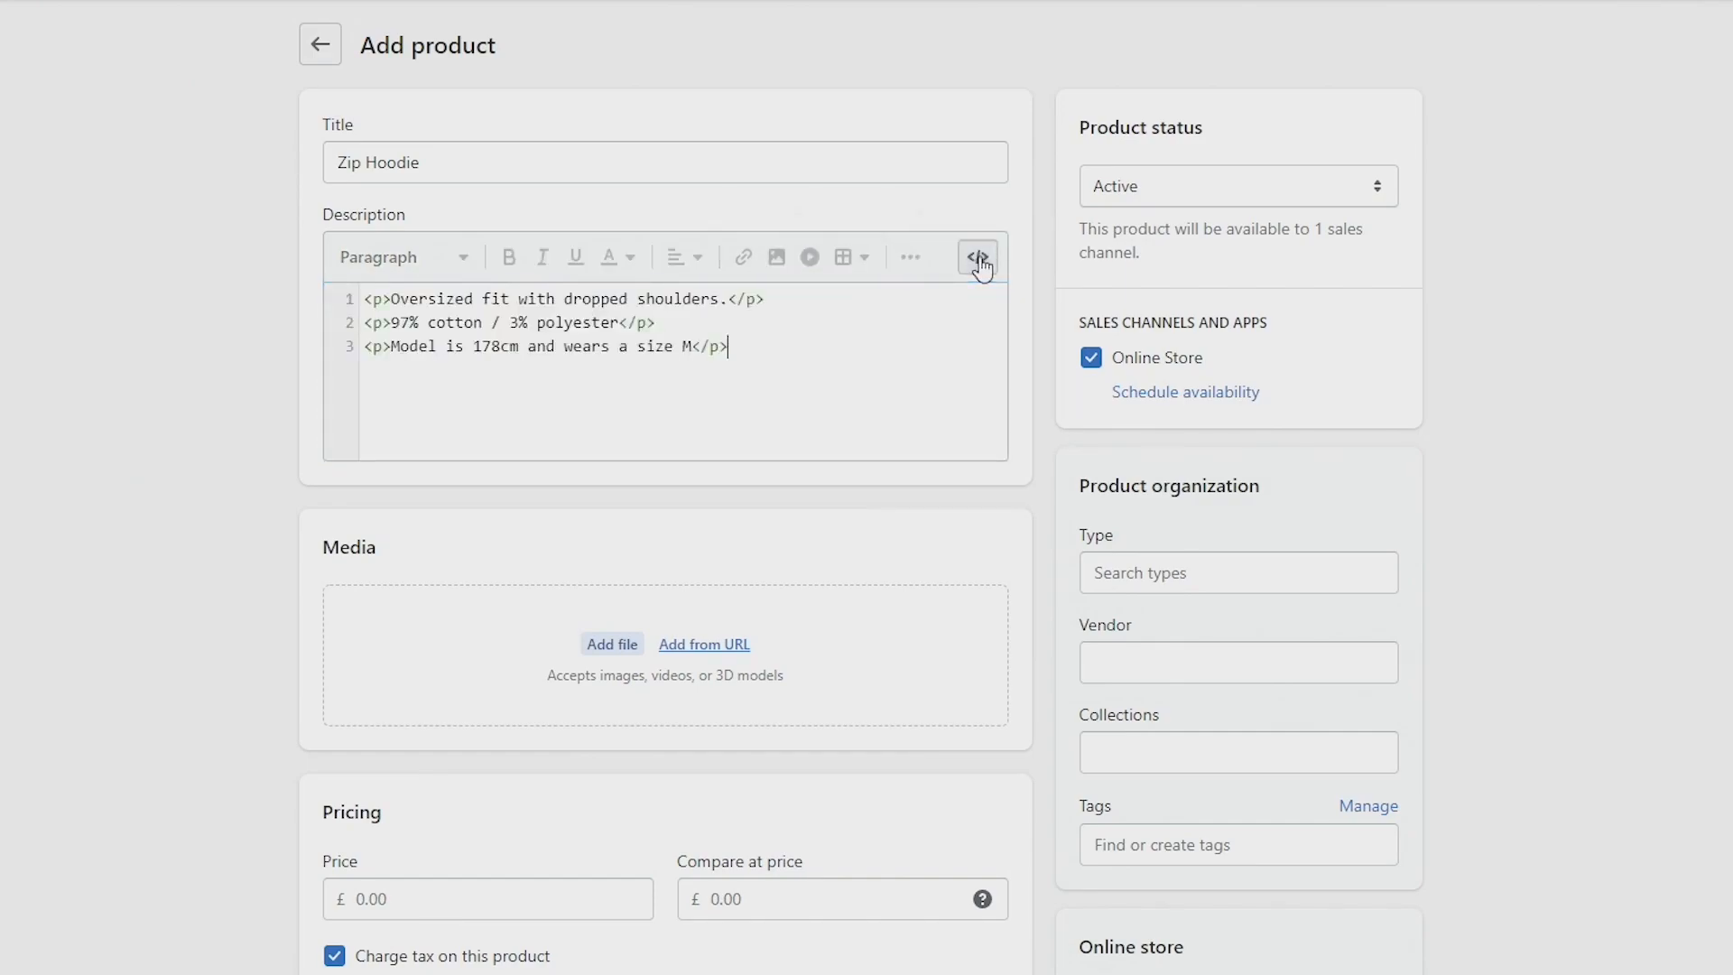
click(979, 259)
click(653, 385)
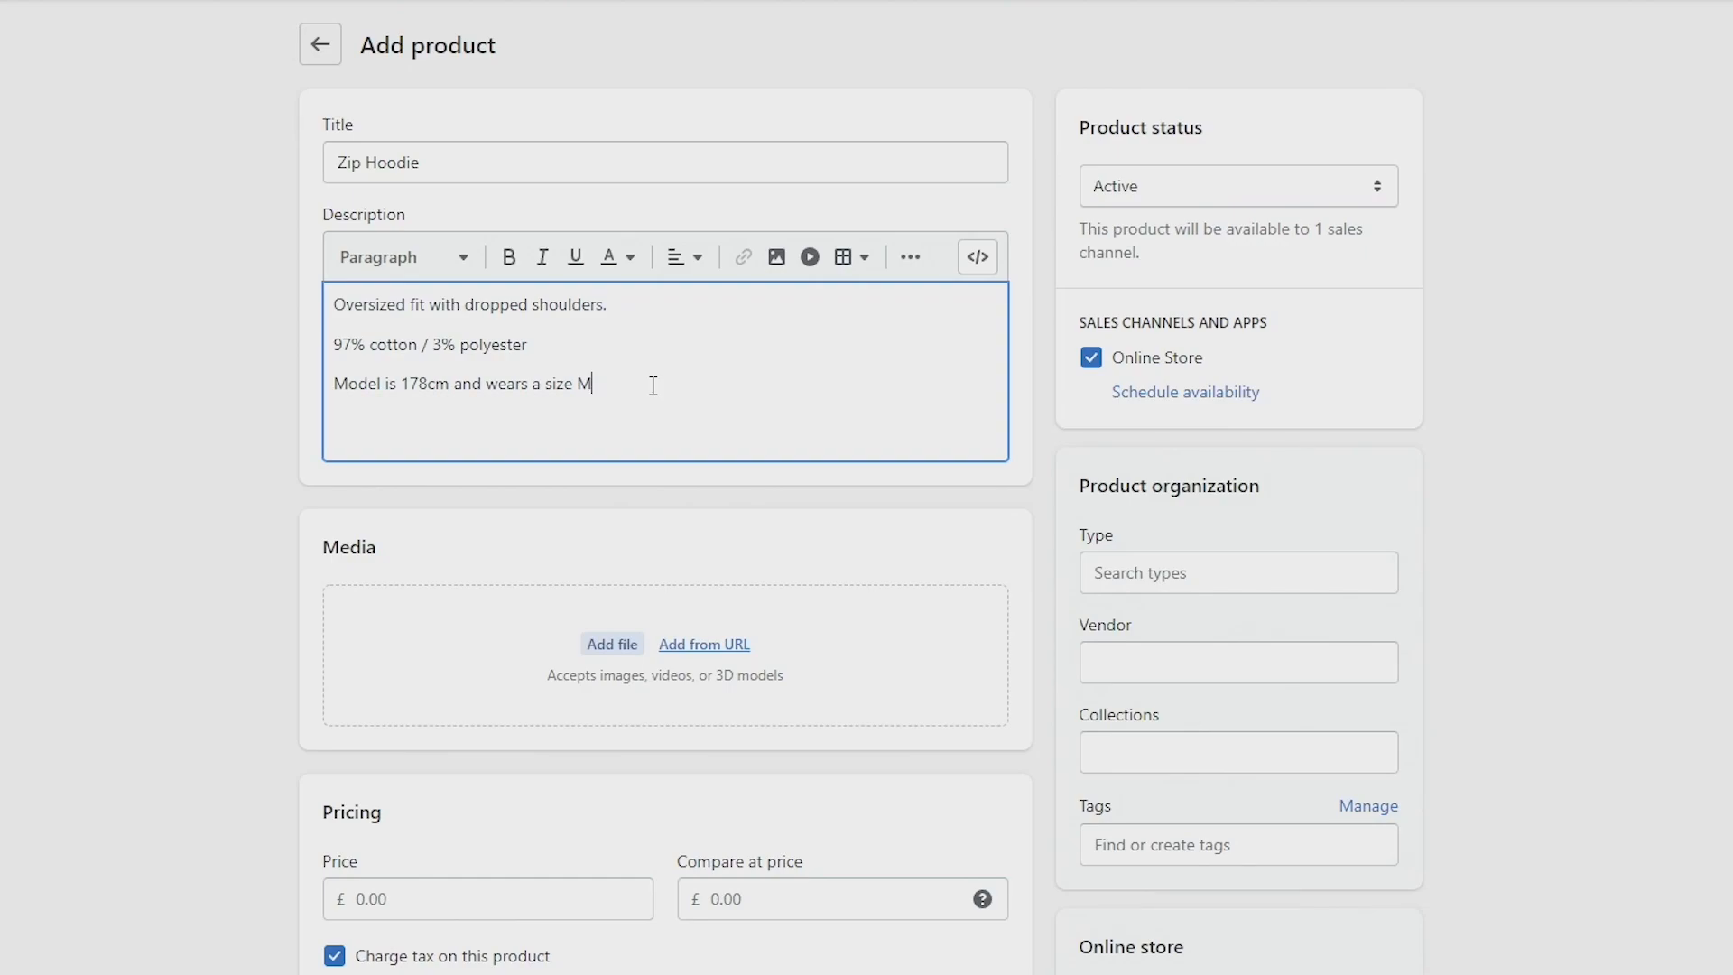
Upload the Black Hoodie image from the Desktop folder to the product's media.
scroll(653, 386, down, 4)
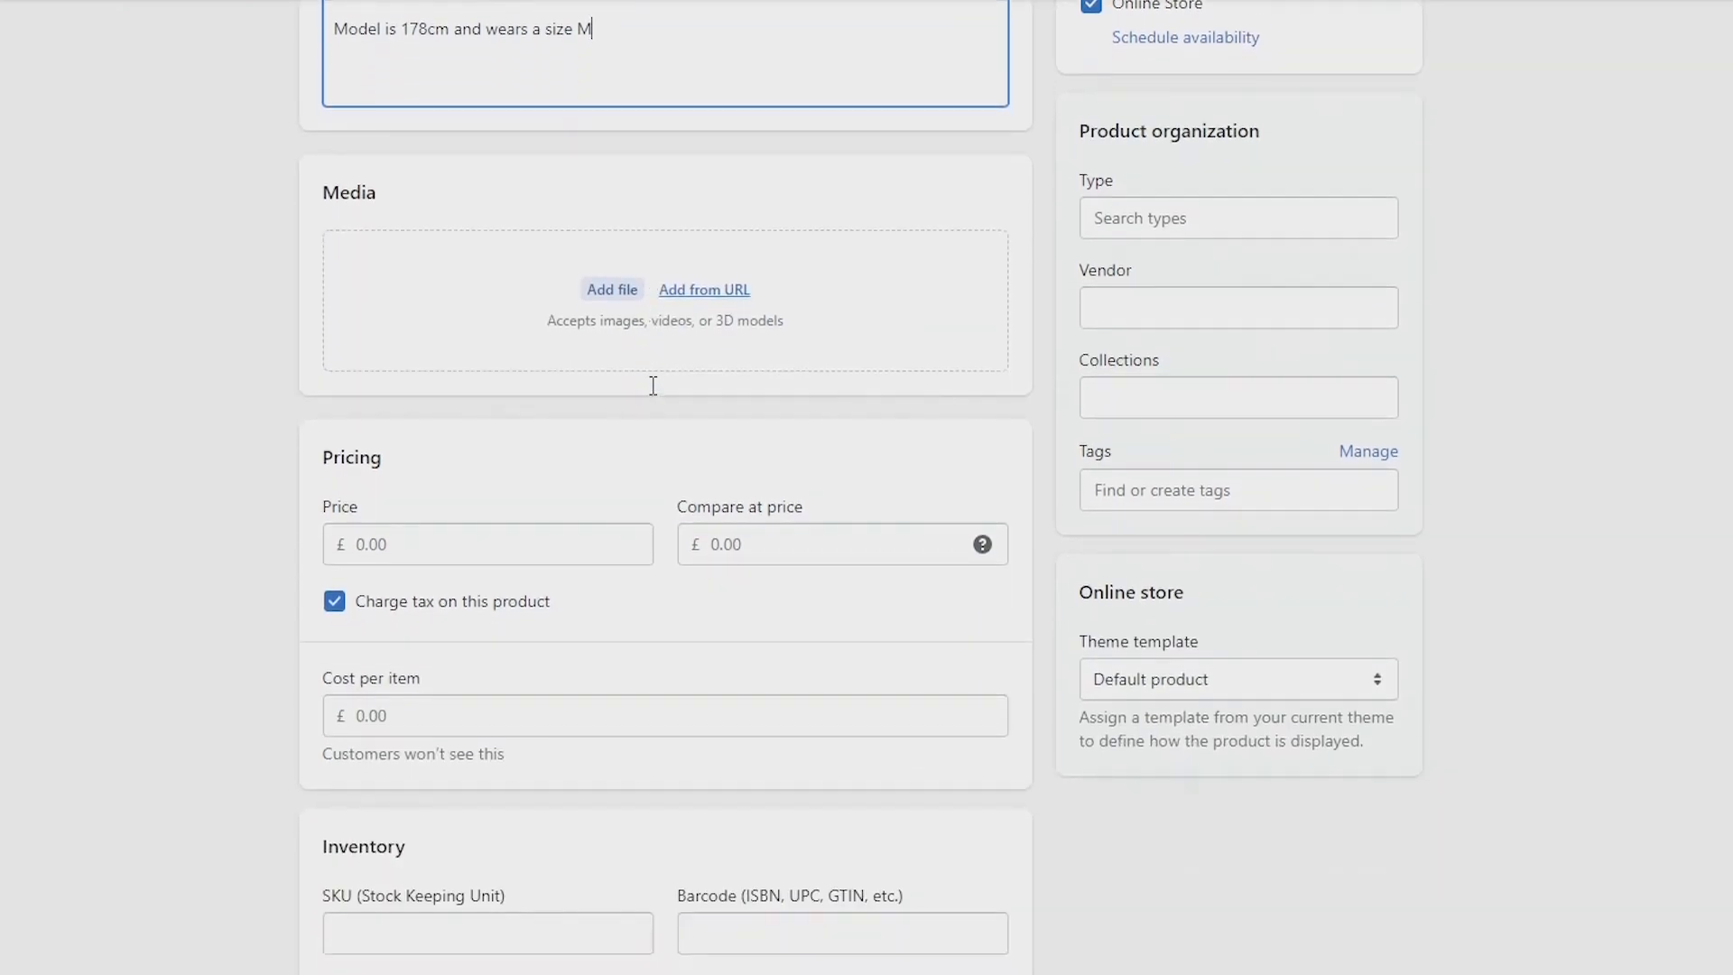
click(598, 292)
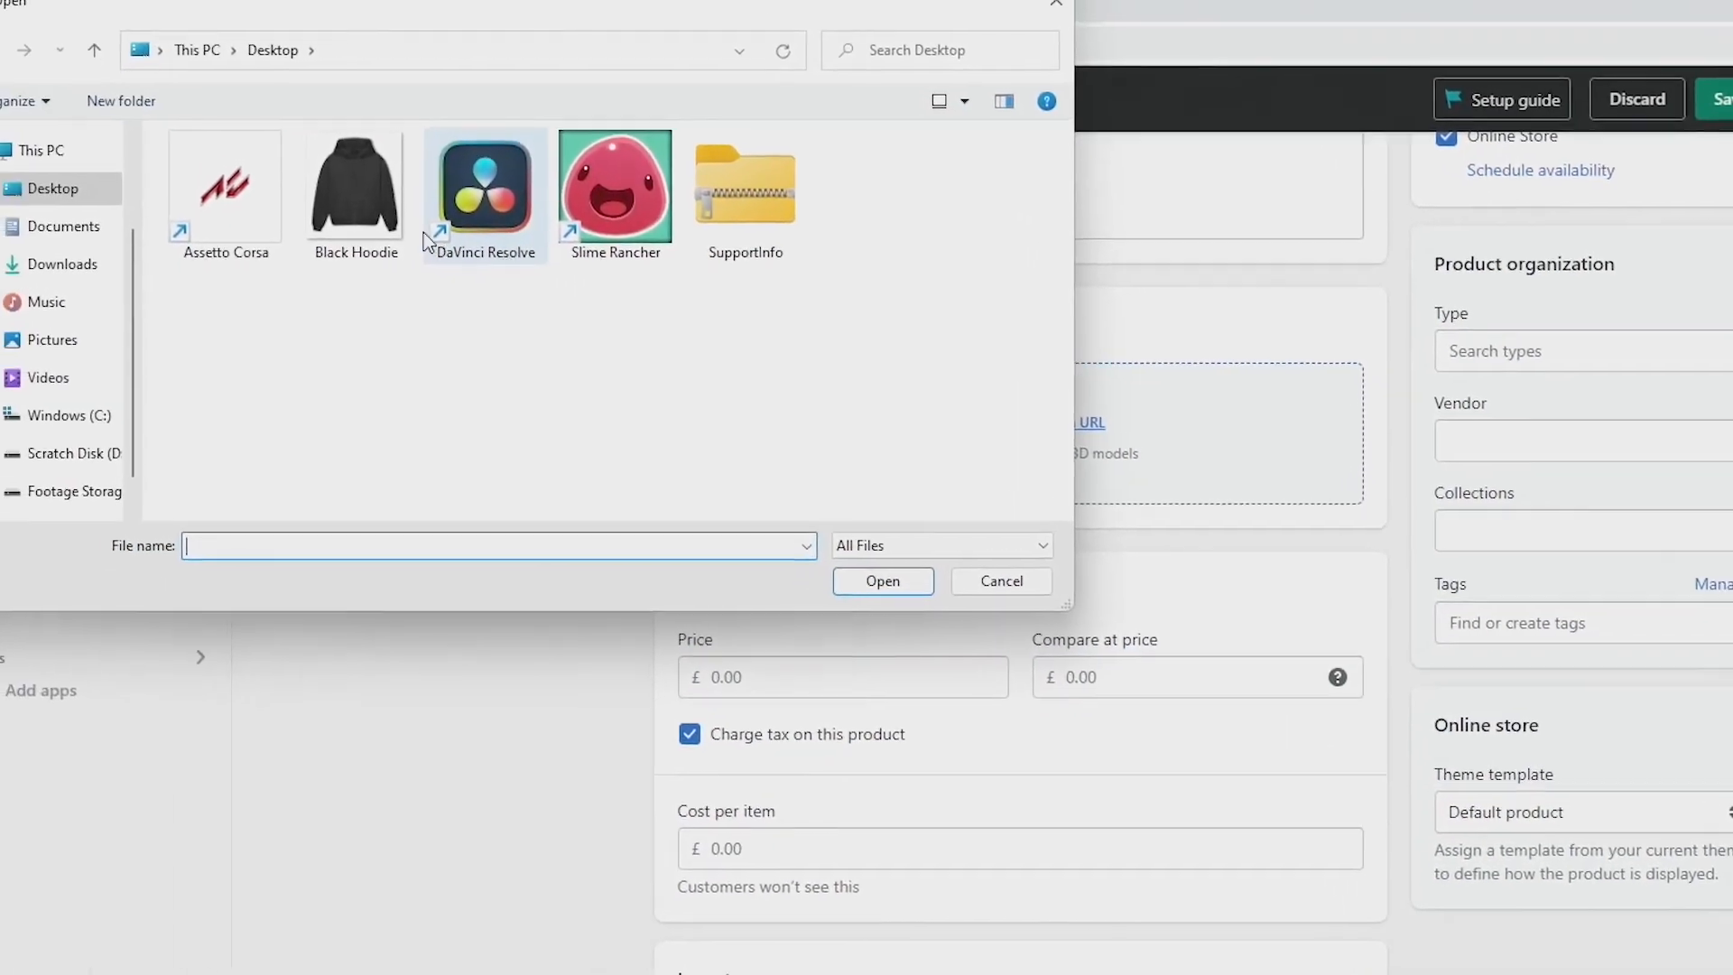
double_click(361, 206)
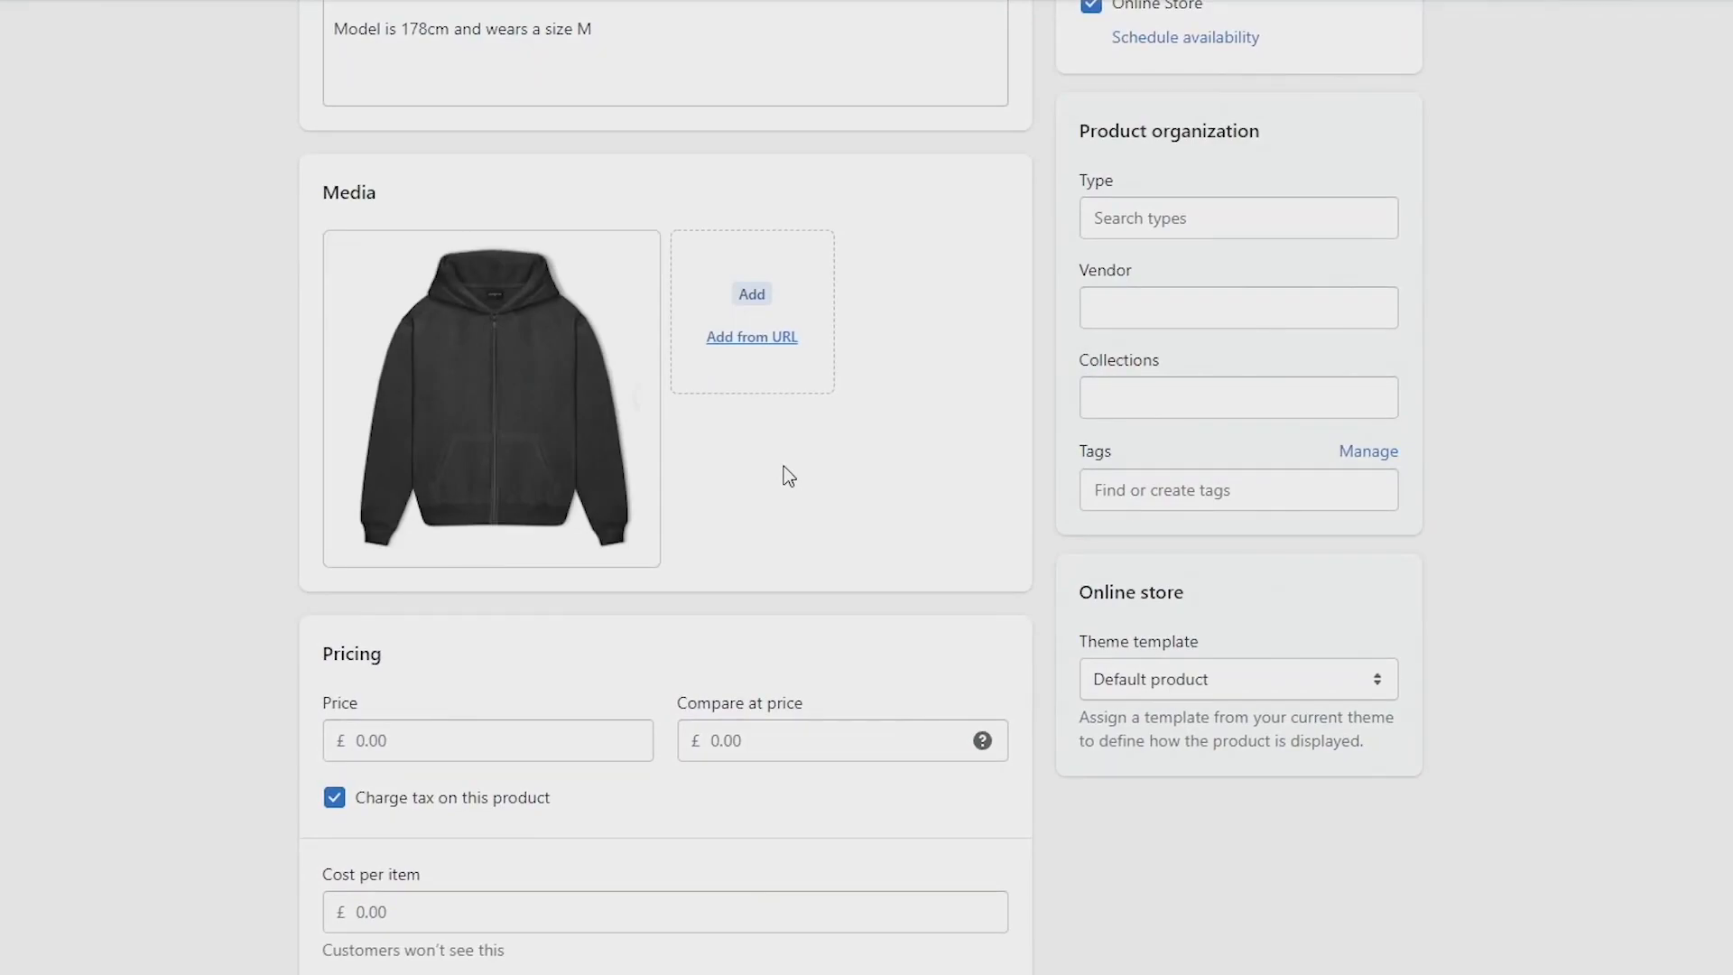
scroll(783, 466, up, 3)
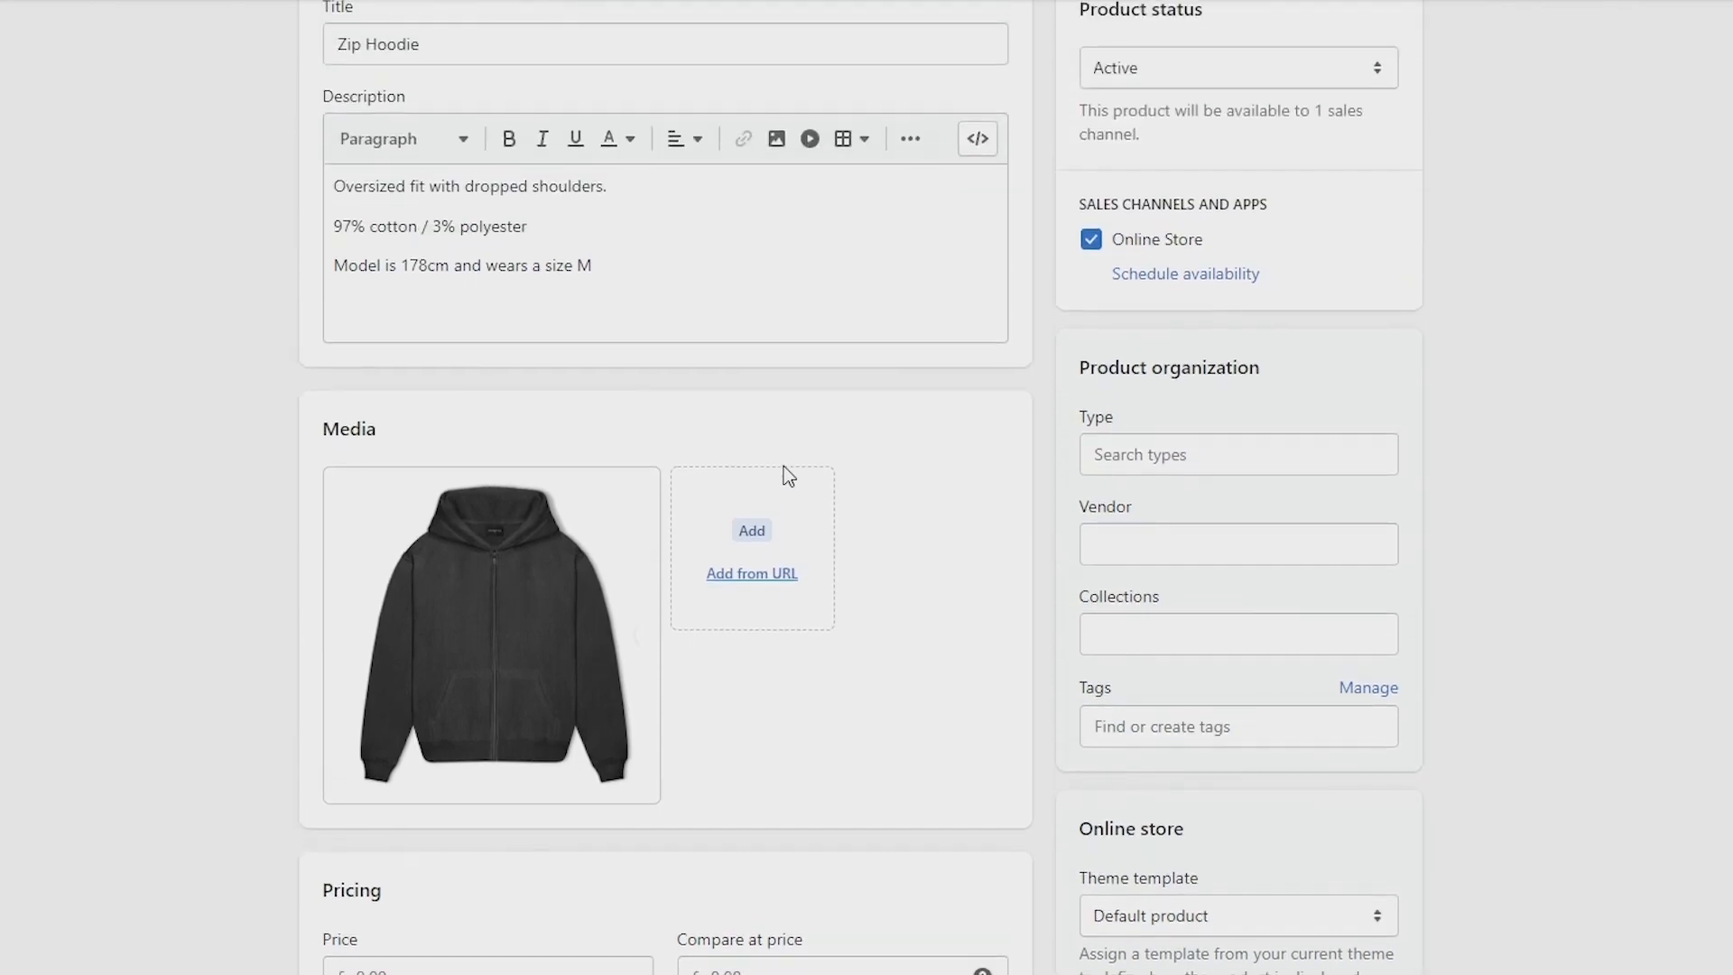
Set the product's price to £59.99 and its compare-at price to £79.99, keeping tax charged on it.
scroll(784, 466, down, 5)
click(471, 504)
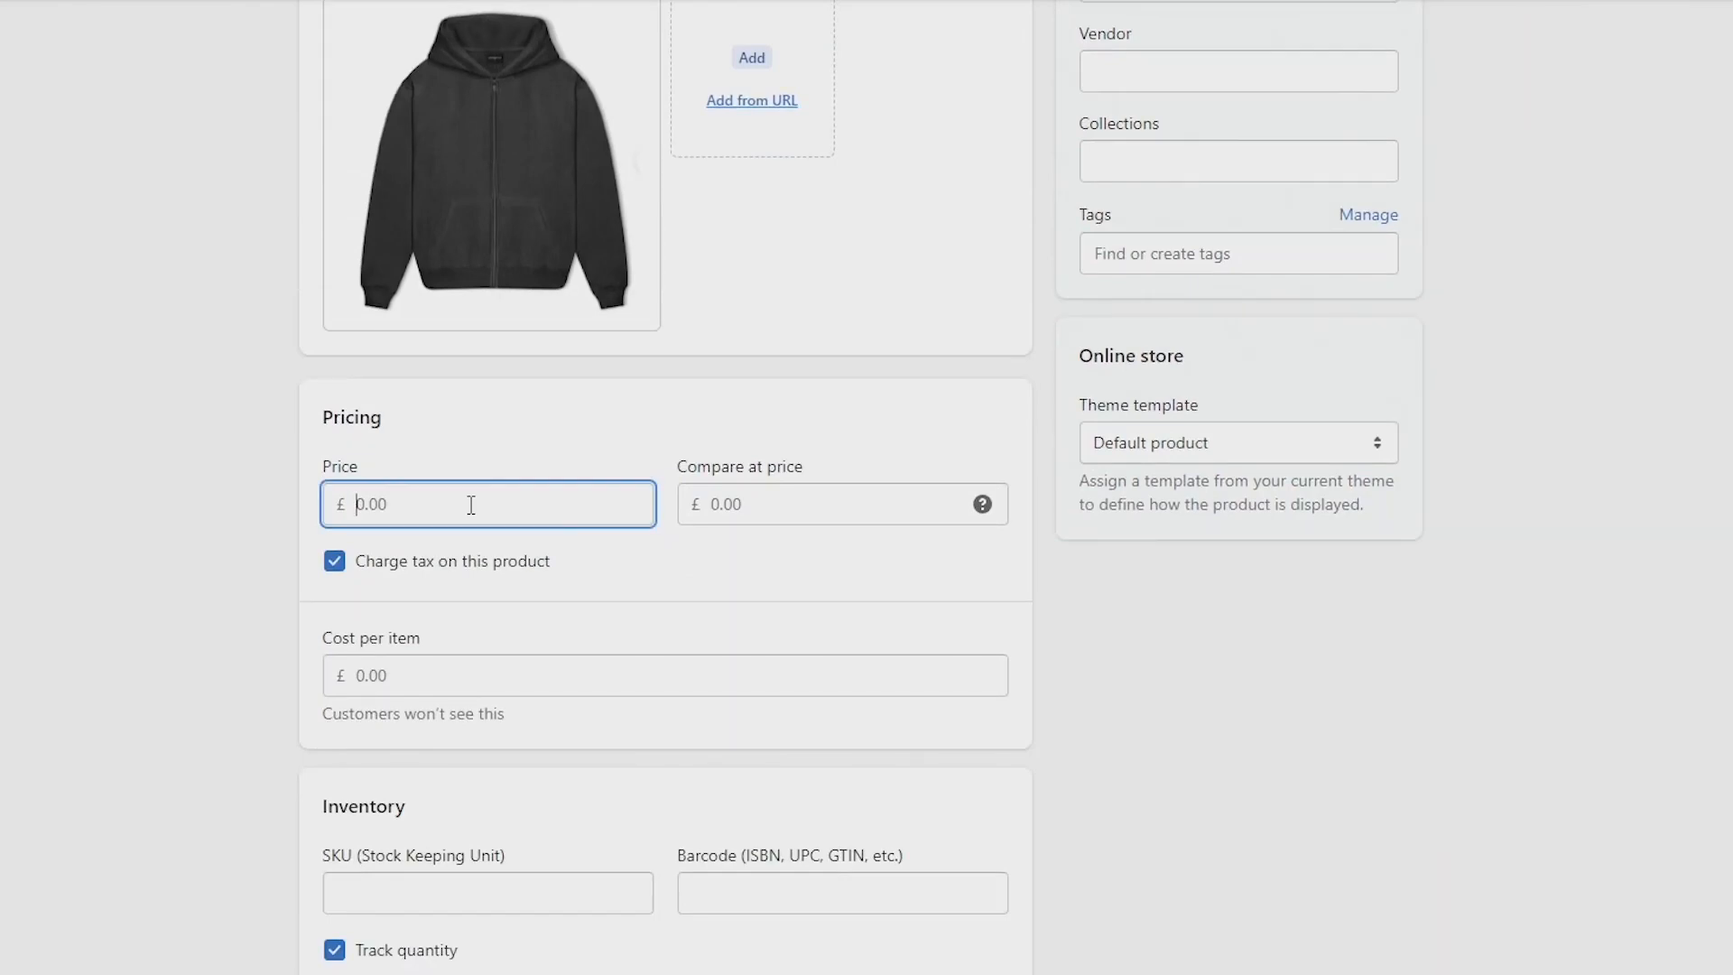
text(59.99)
click(753, 504)
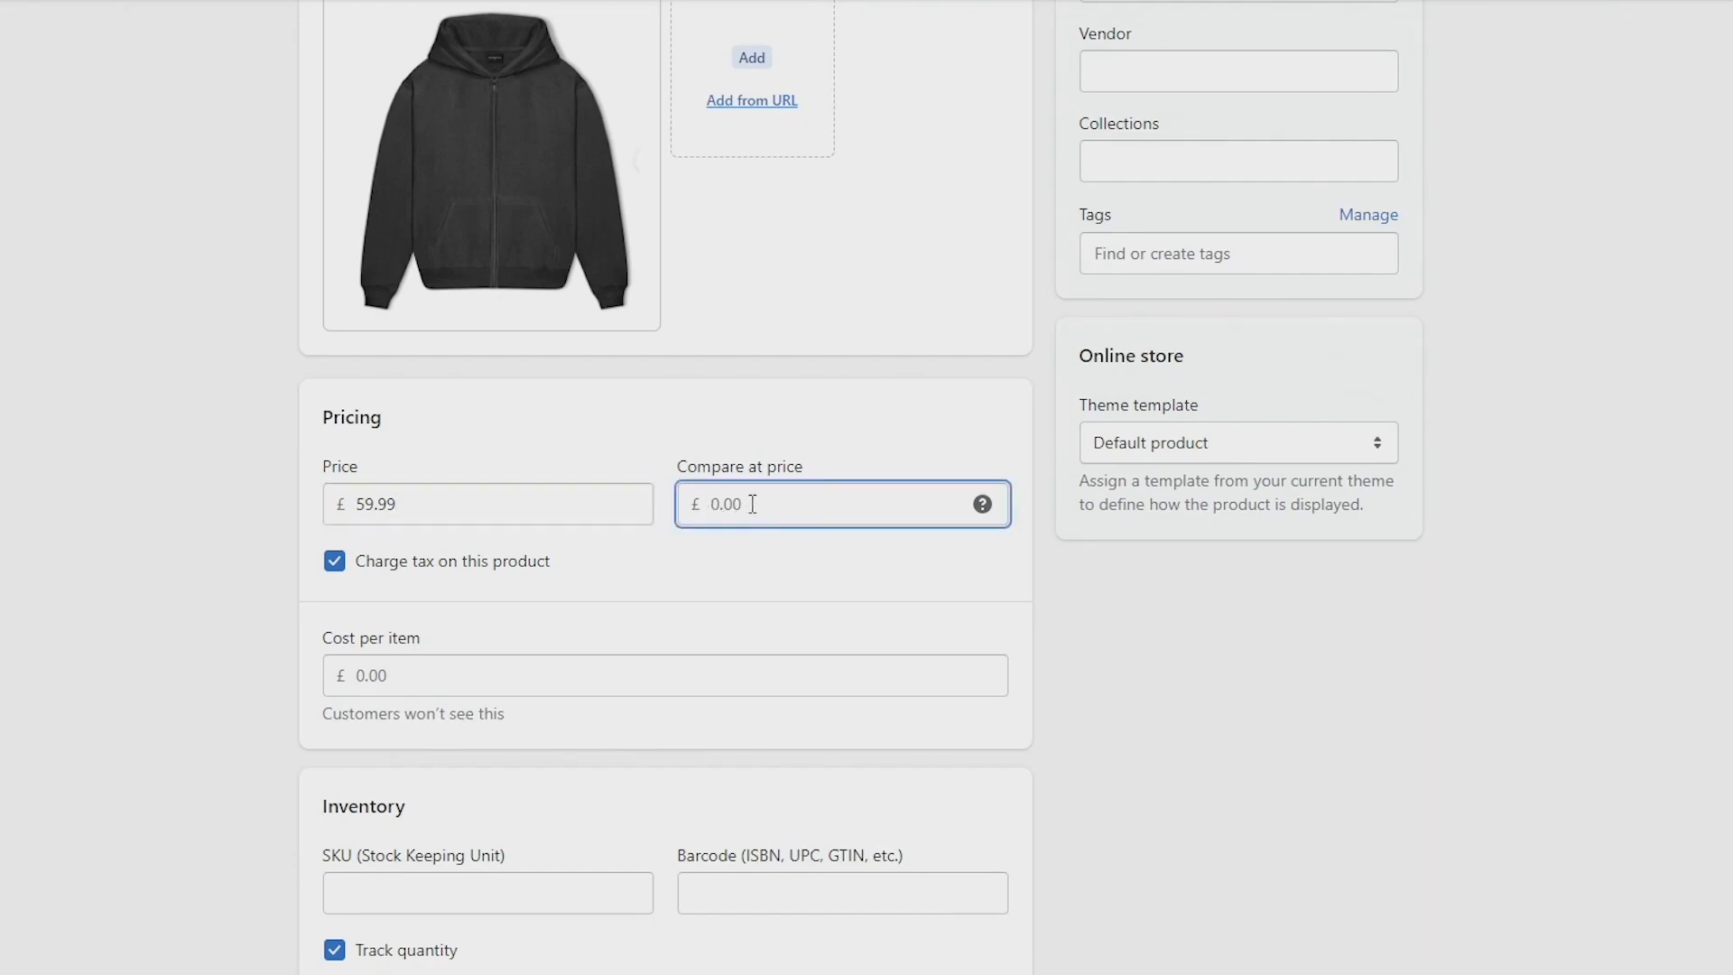
text(79.99)
click(534, 503)
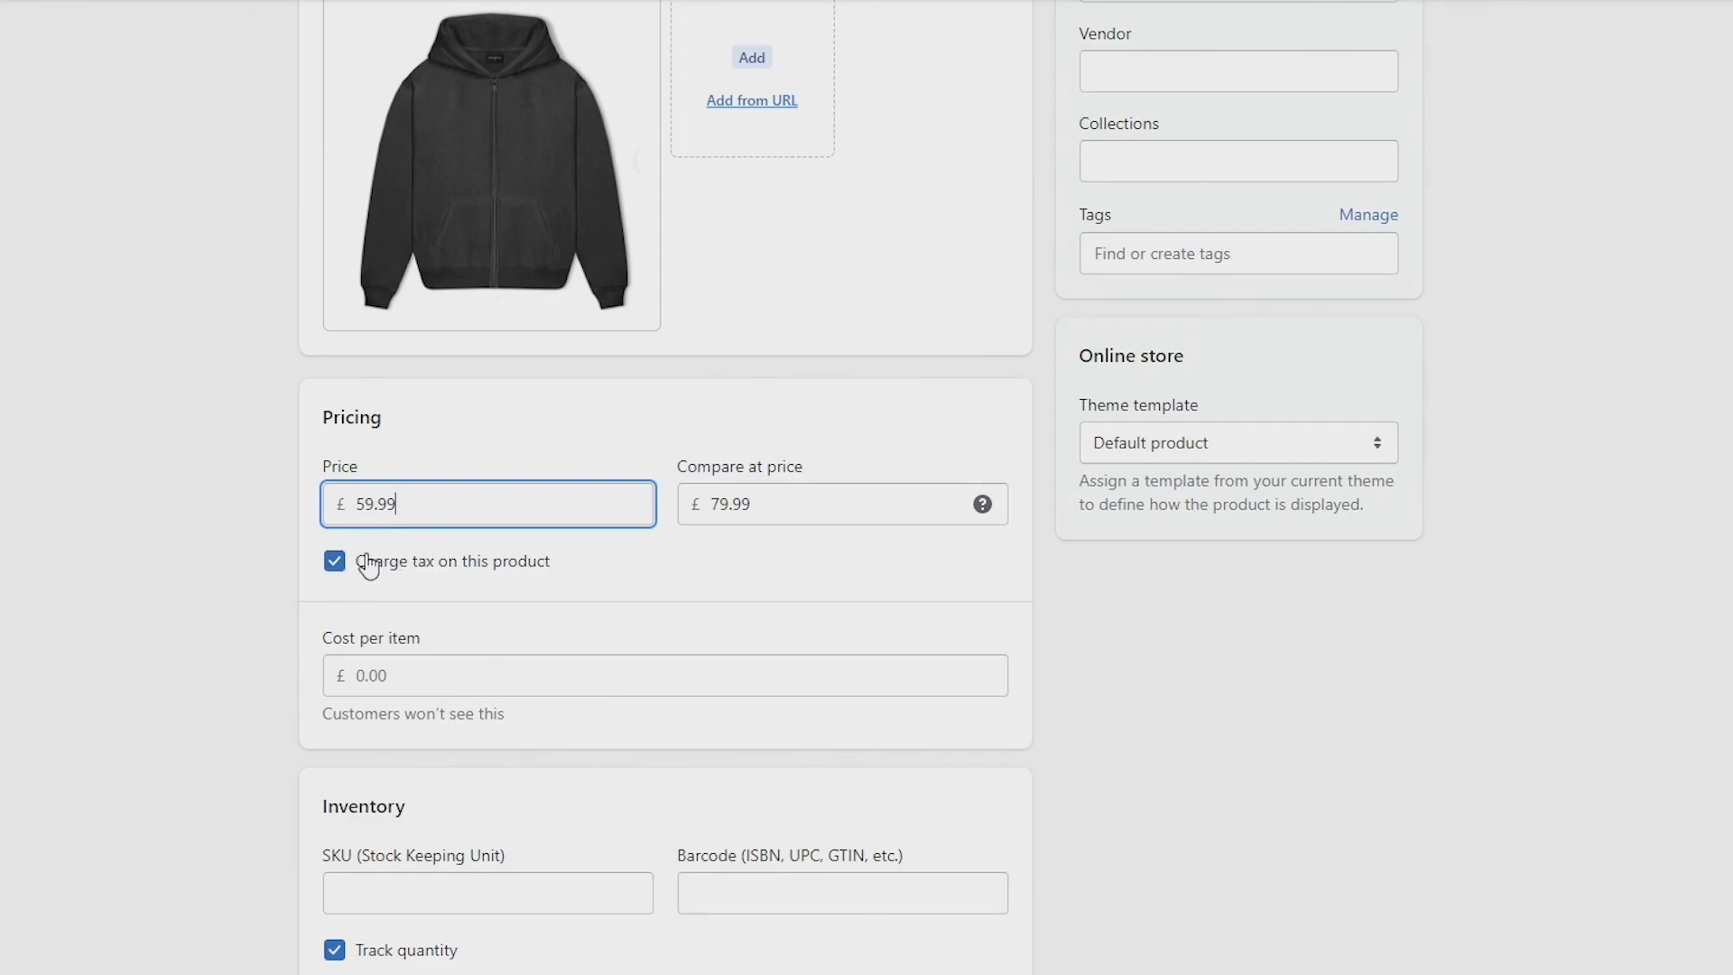
click(336, 563)
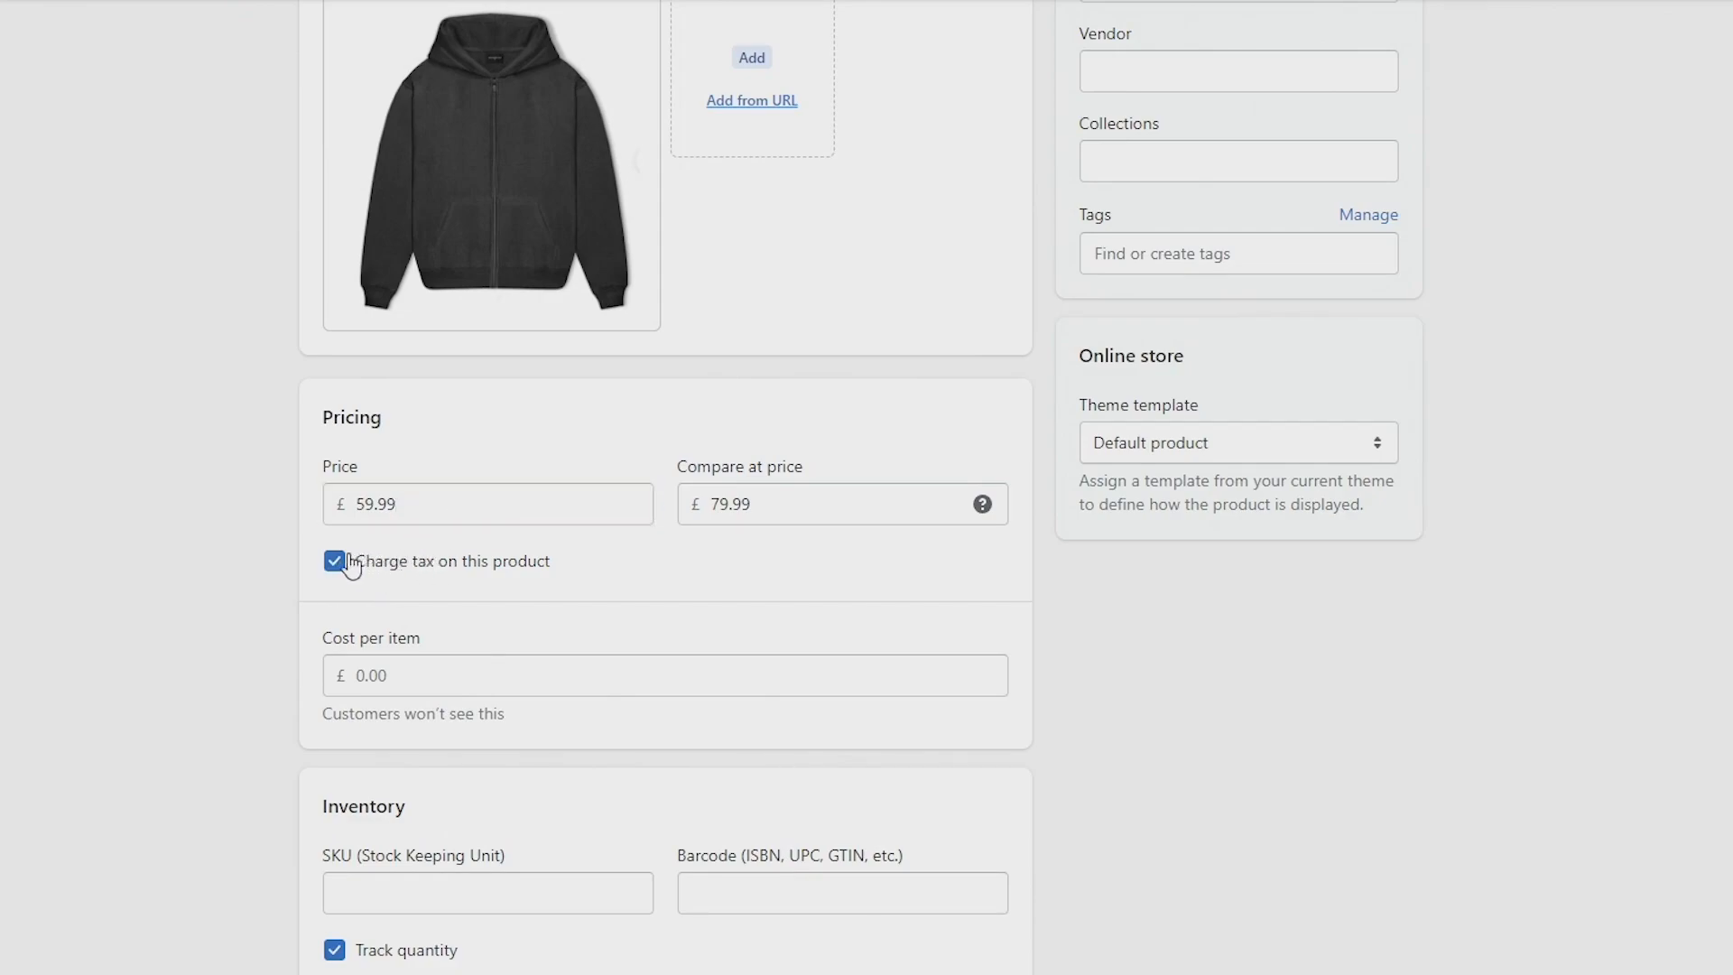
click(336, 563)
Set the product's cost per item to £19.99.
scroll(504, 568, down, 1)
click(499, 554)
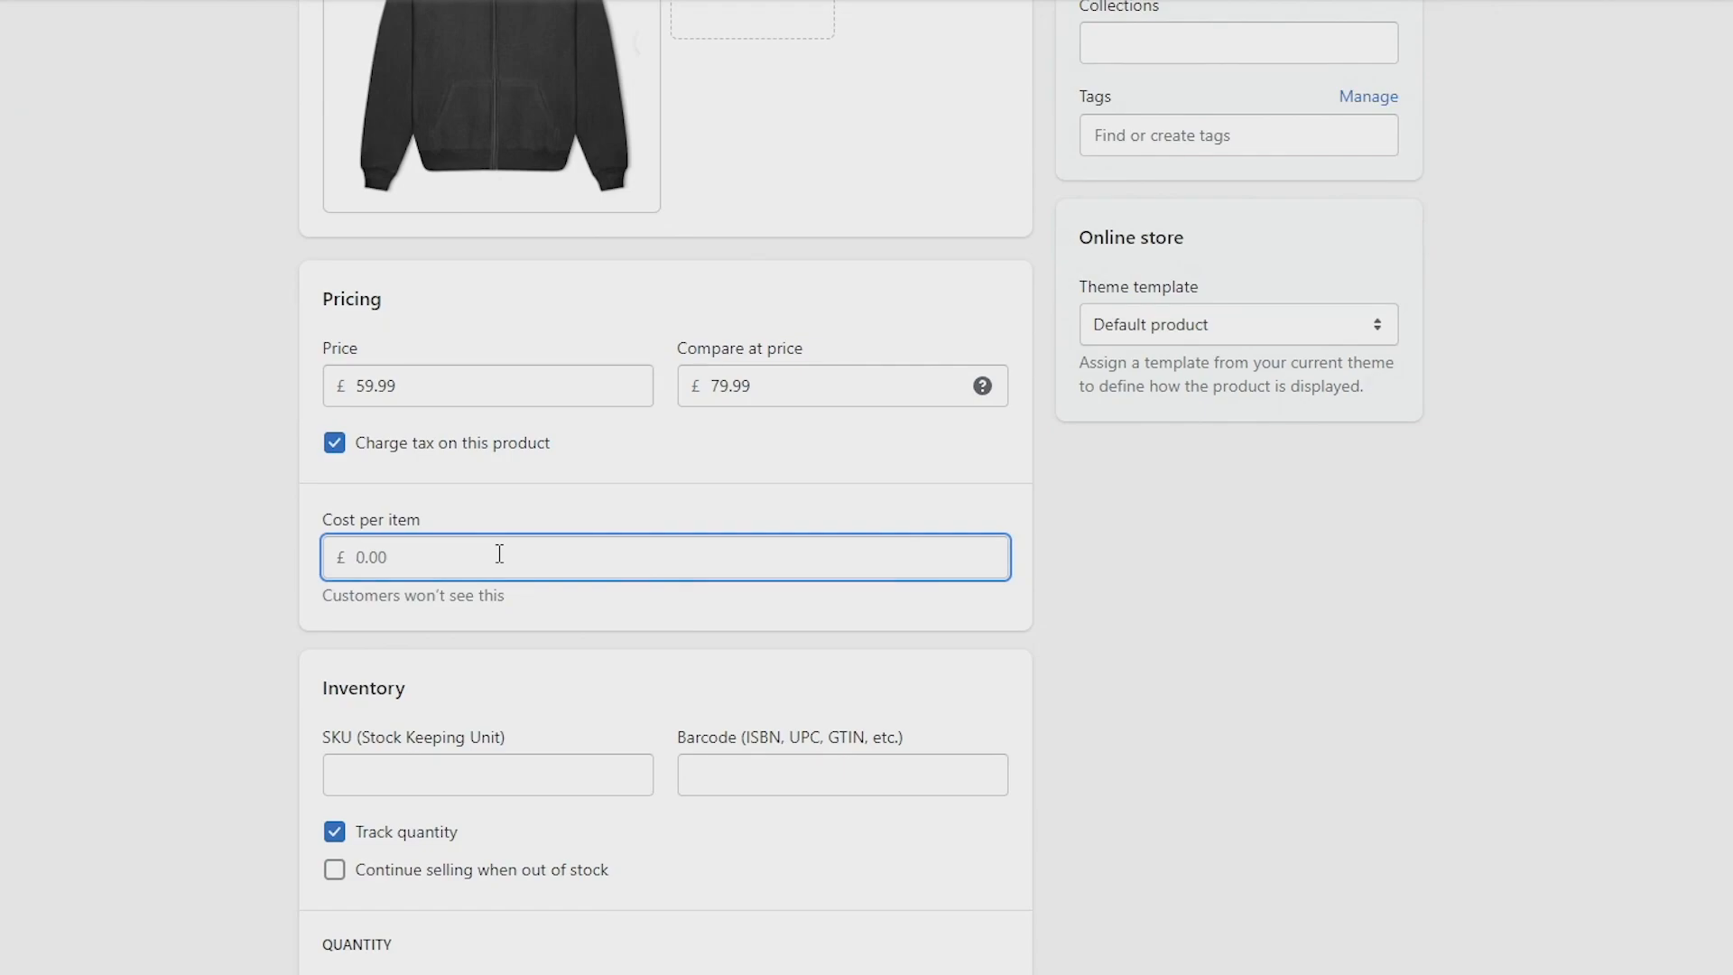
text(19.99)
Enter ABC123 as the product's SKU and 123456 as its barcode.
scroll(454, 439, down, 1)
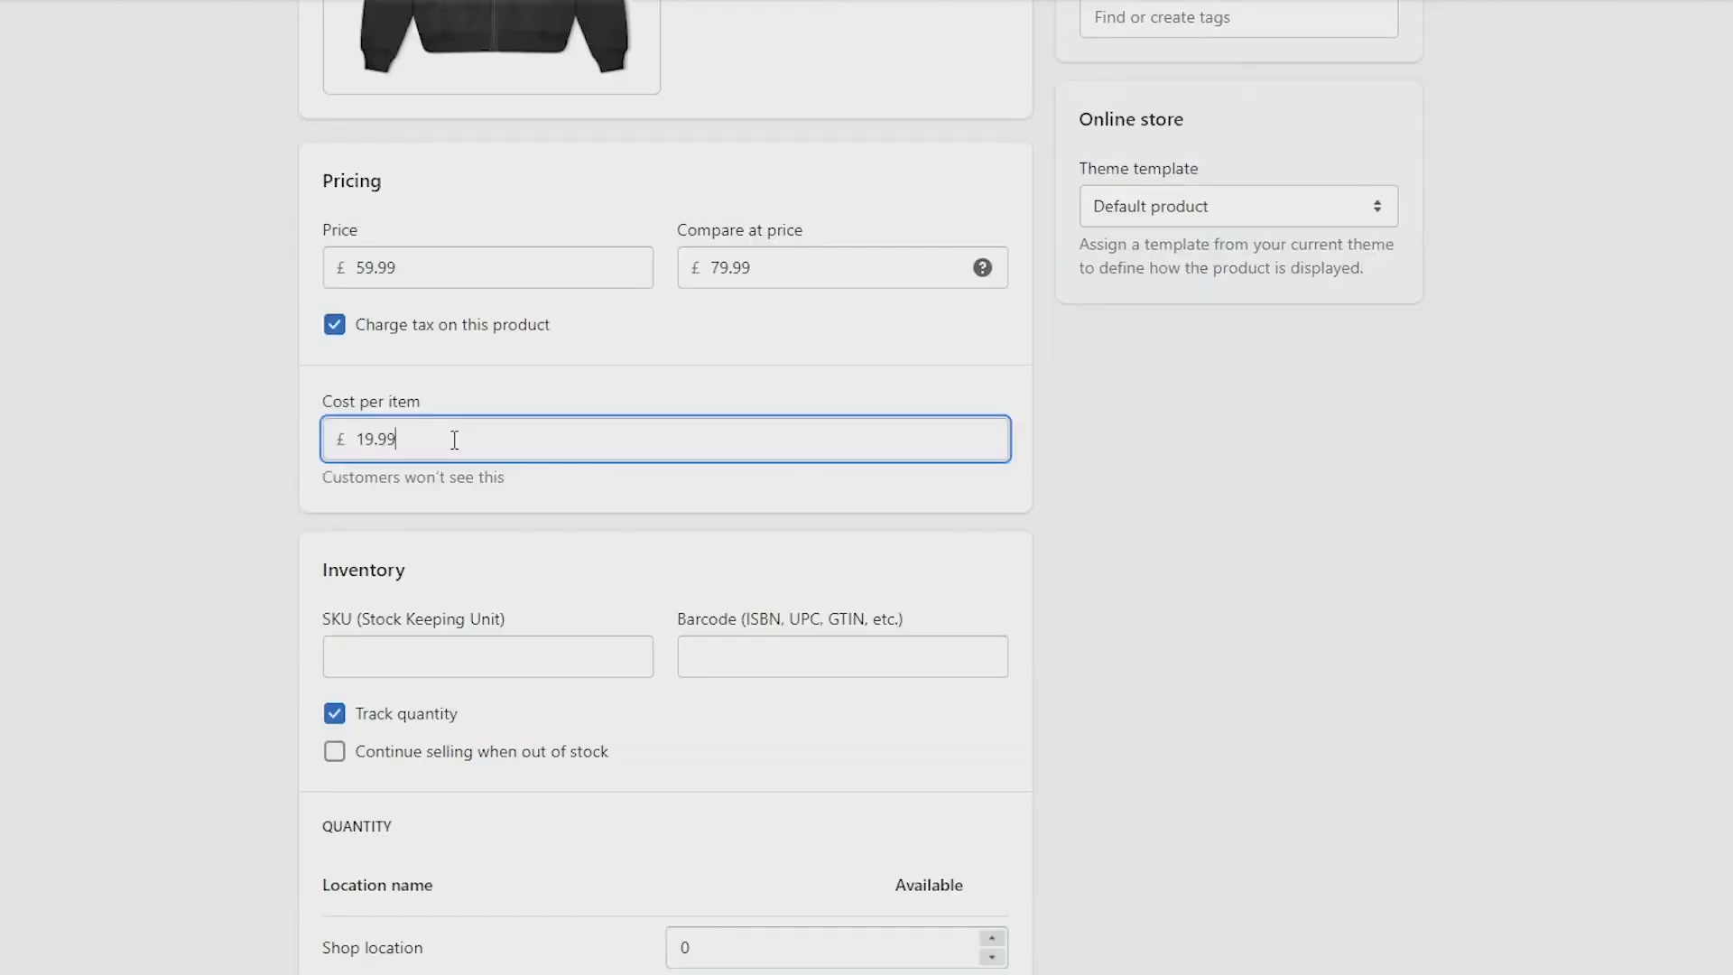
scroll(454, 440, down, 4)
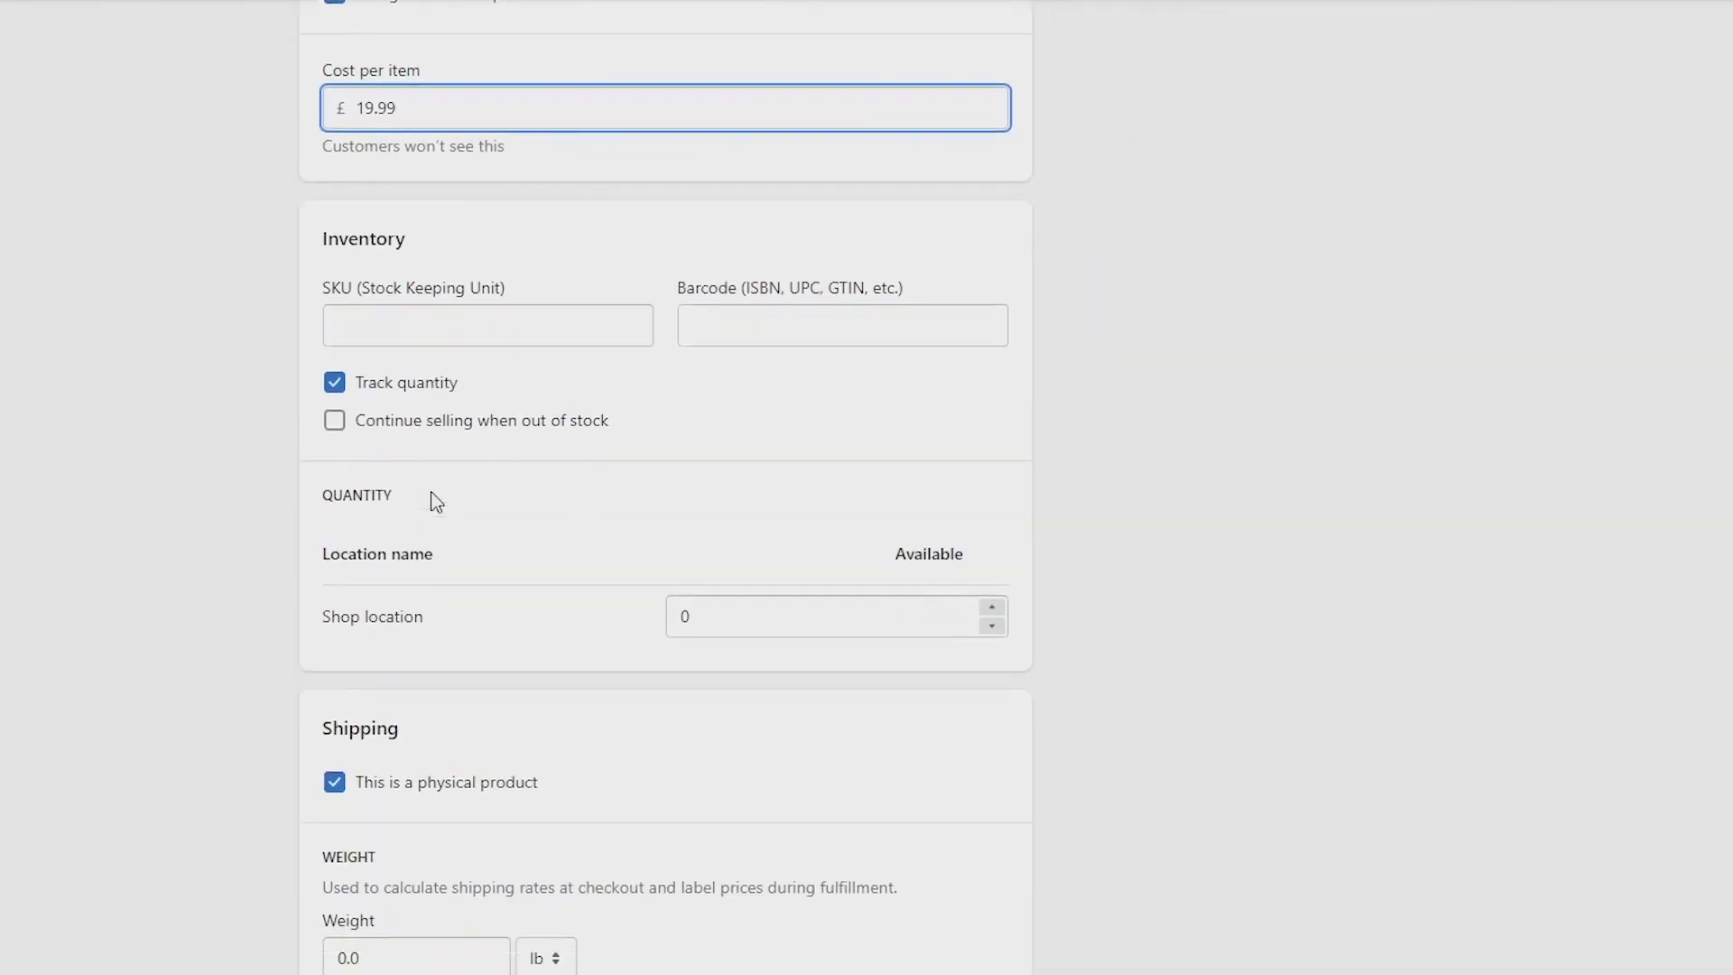
click(457, 296)
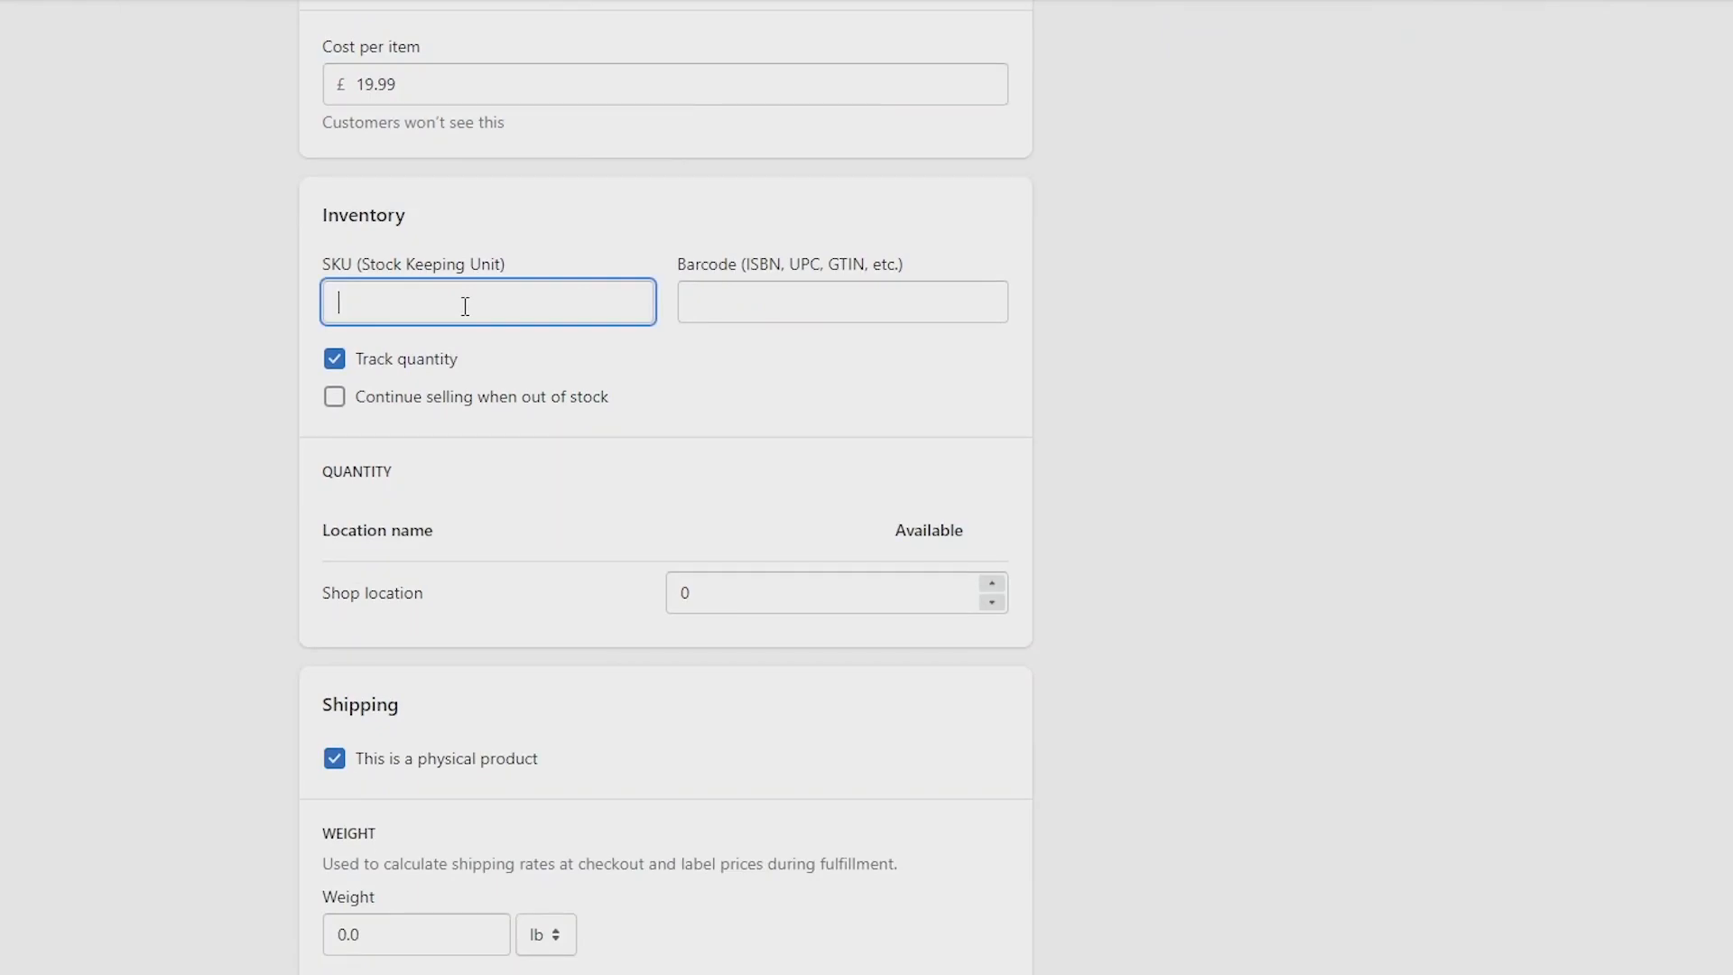
text(ABC123)
click(734, 300)
text(123456)
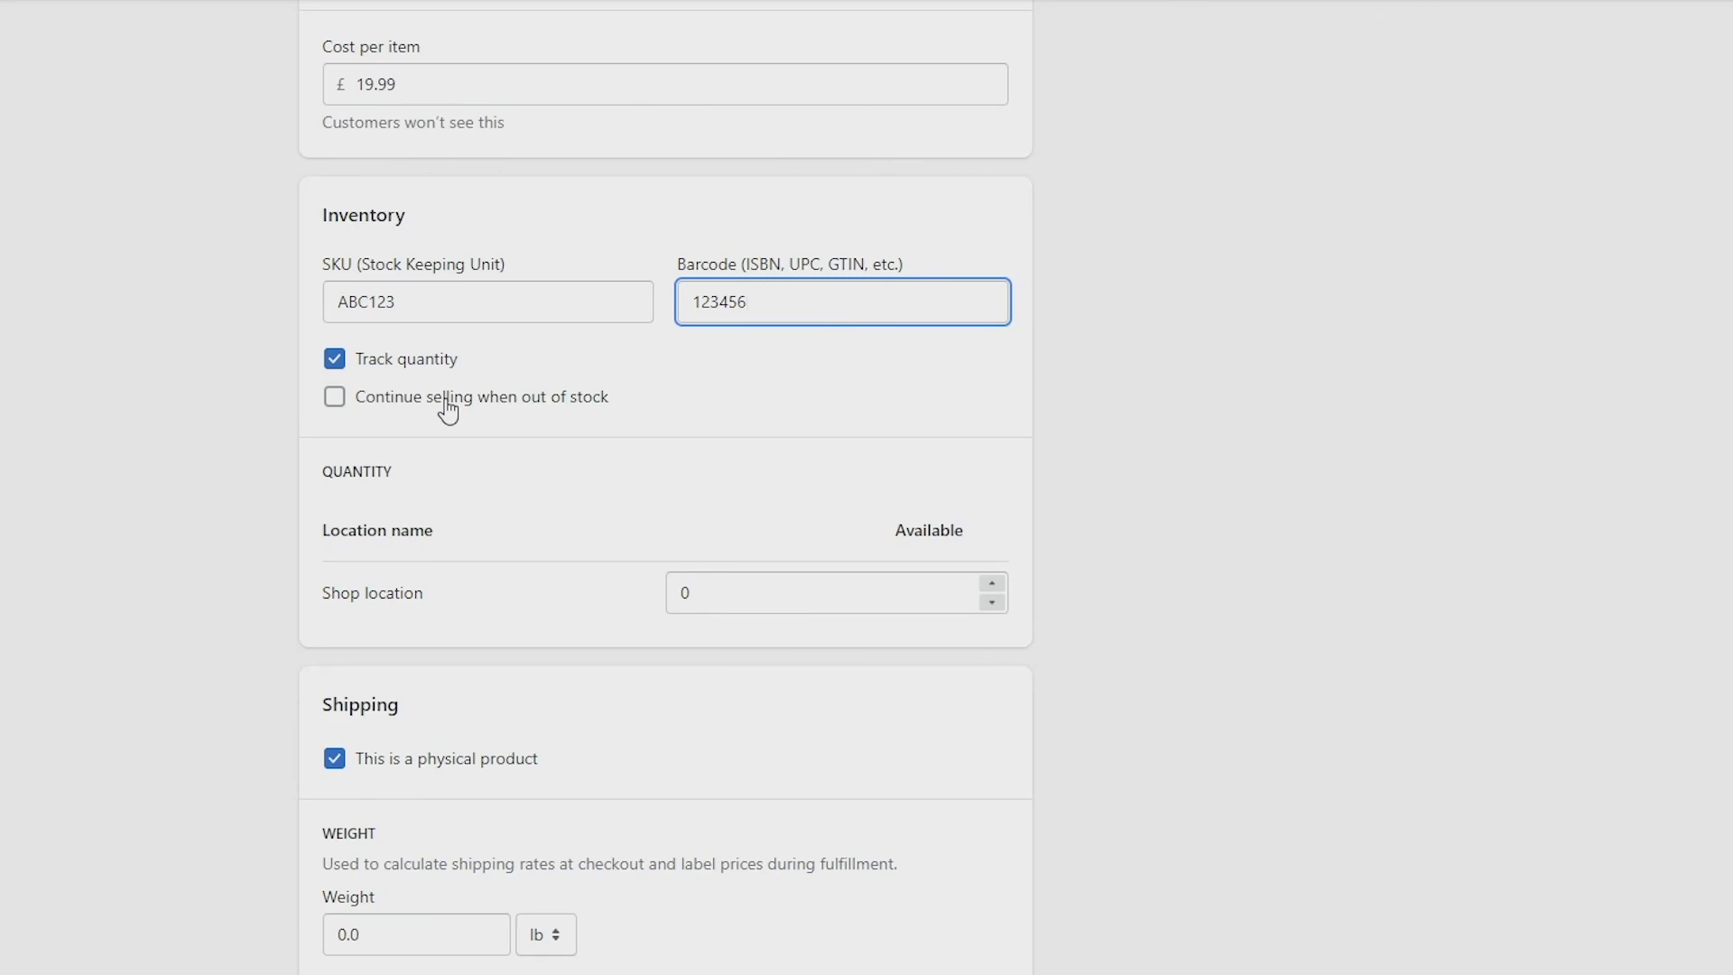
click(520, 381)
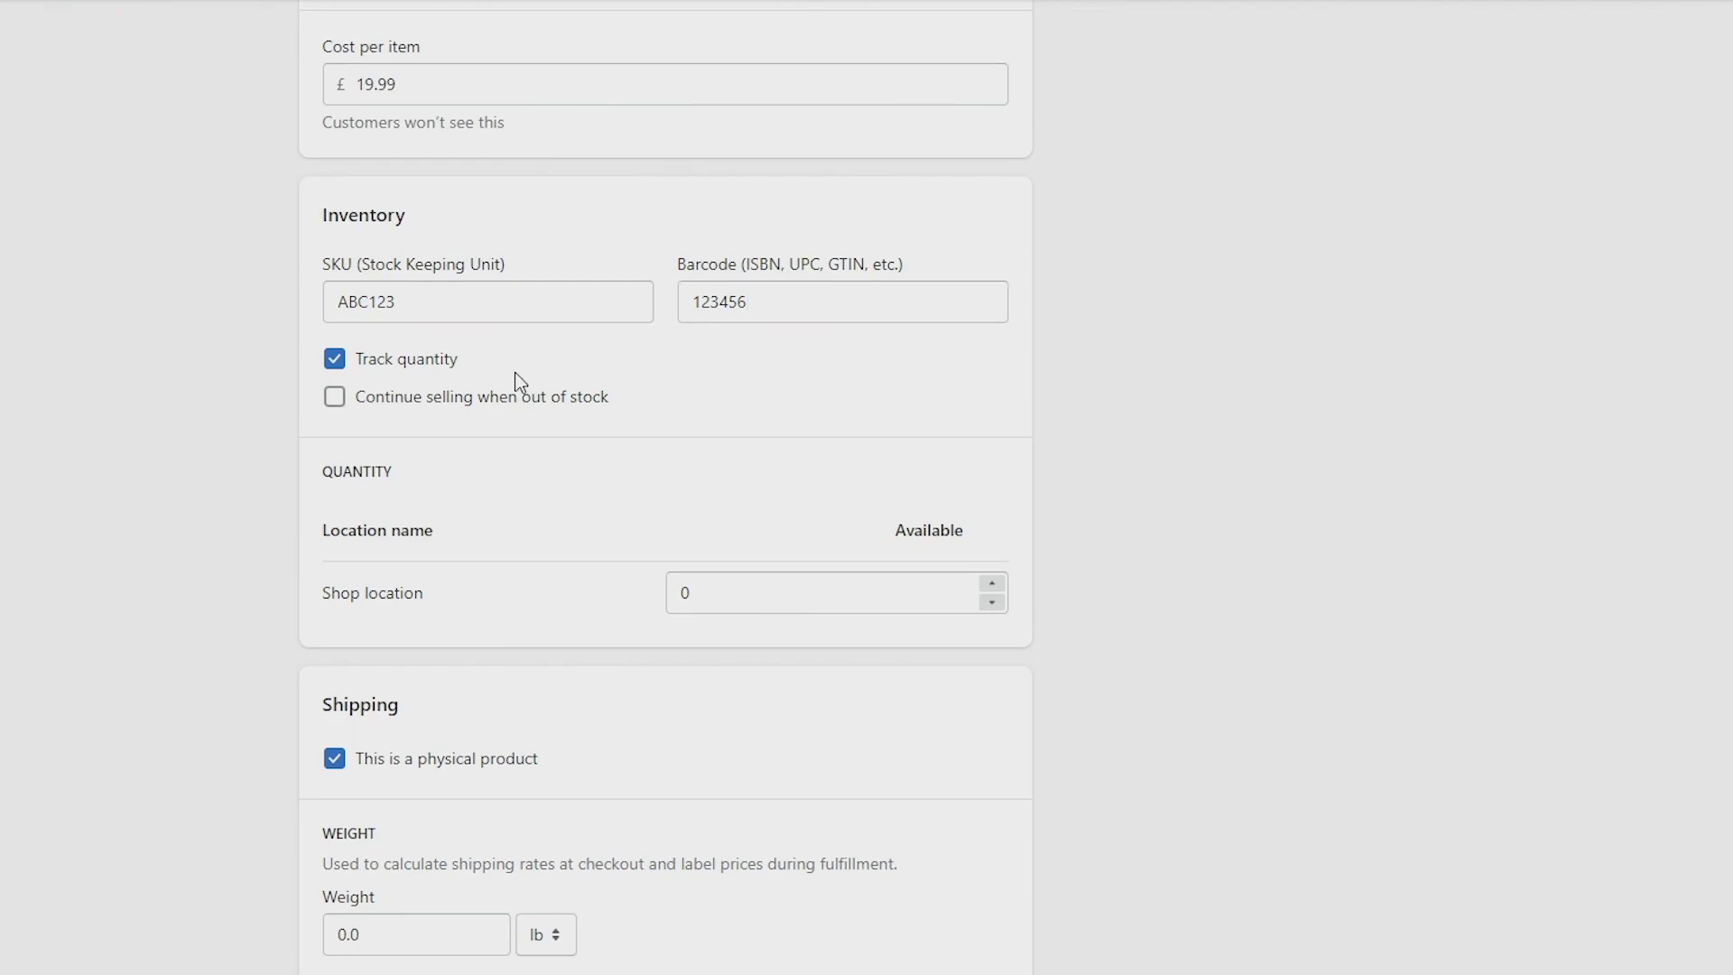
Set the available quantity at the shop location to 99.
scroll(521, 381, down, 1)
click(797, 465)
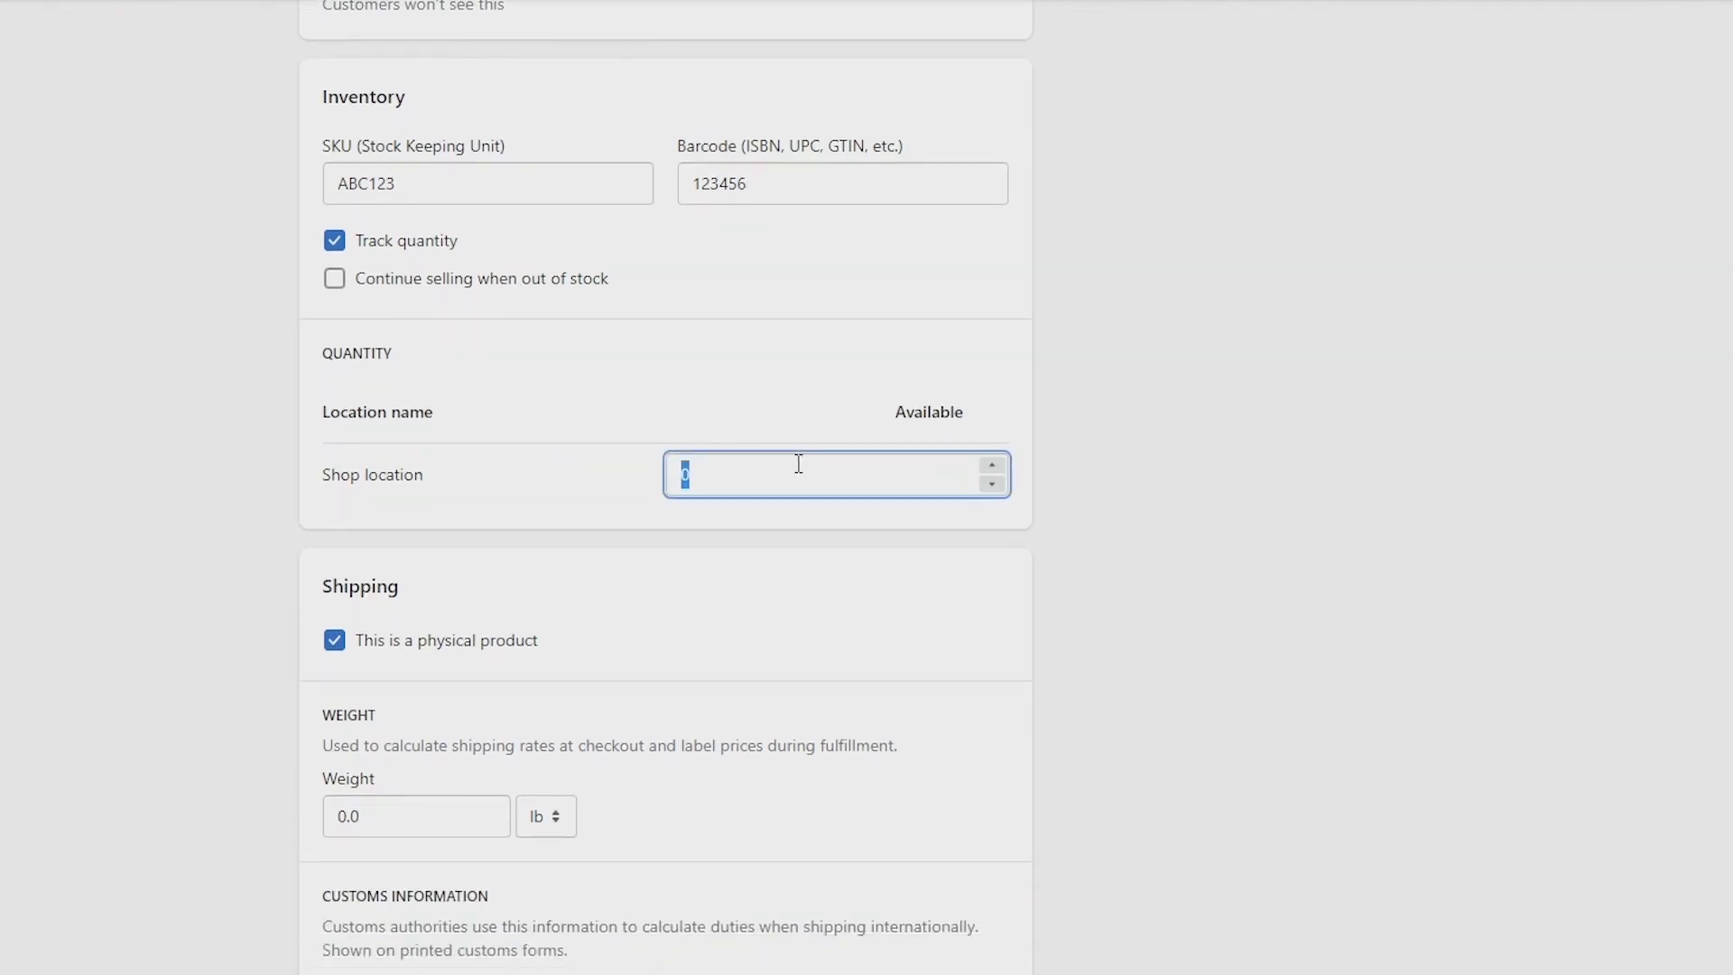
text(99)
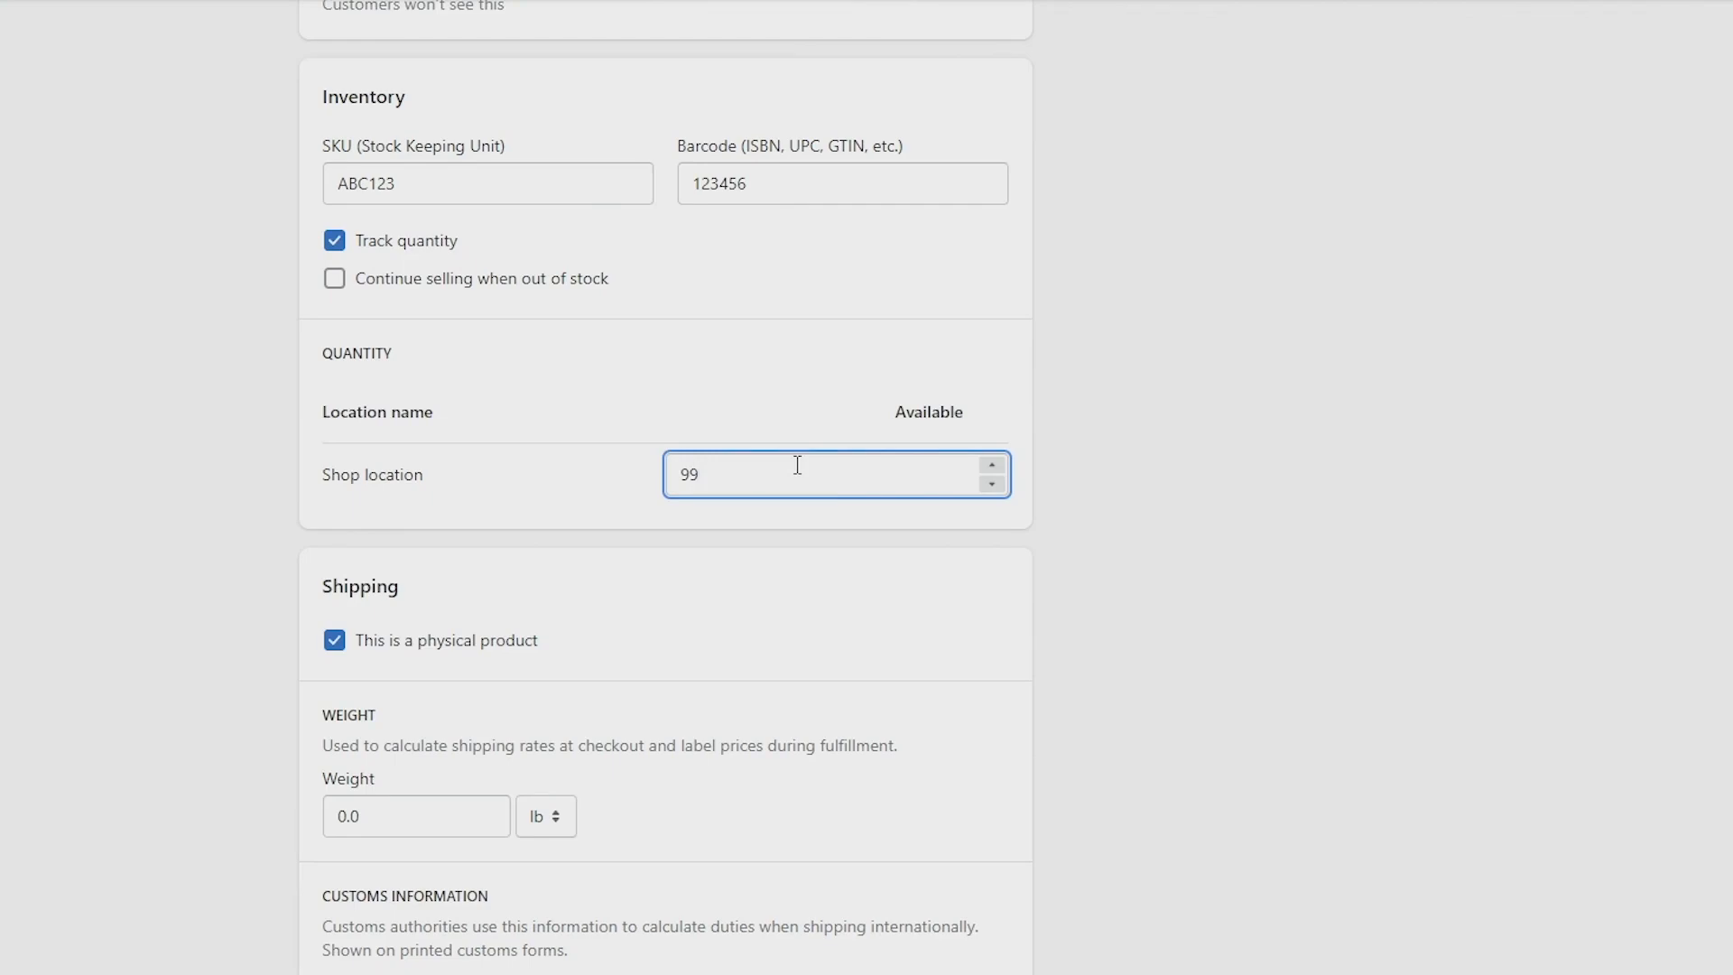
Set the product's shipping weight to 1.0 lb.
scroll(704, 533, down, 4)
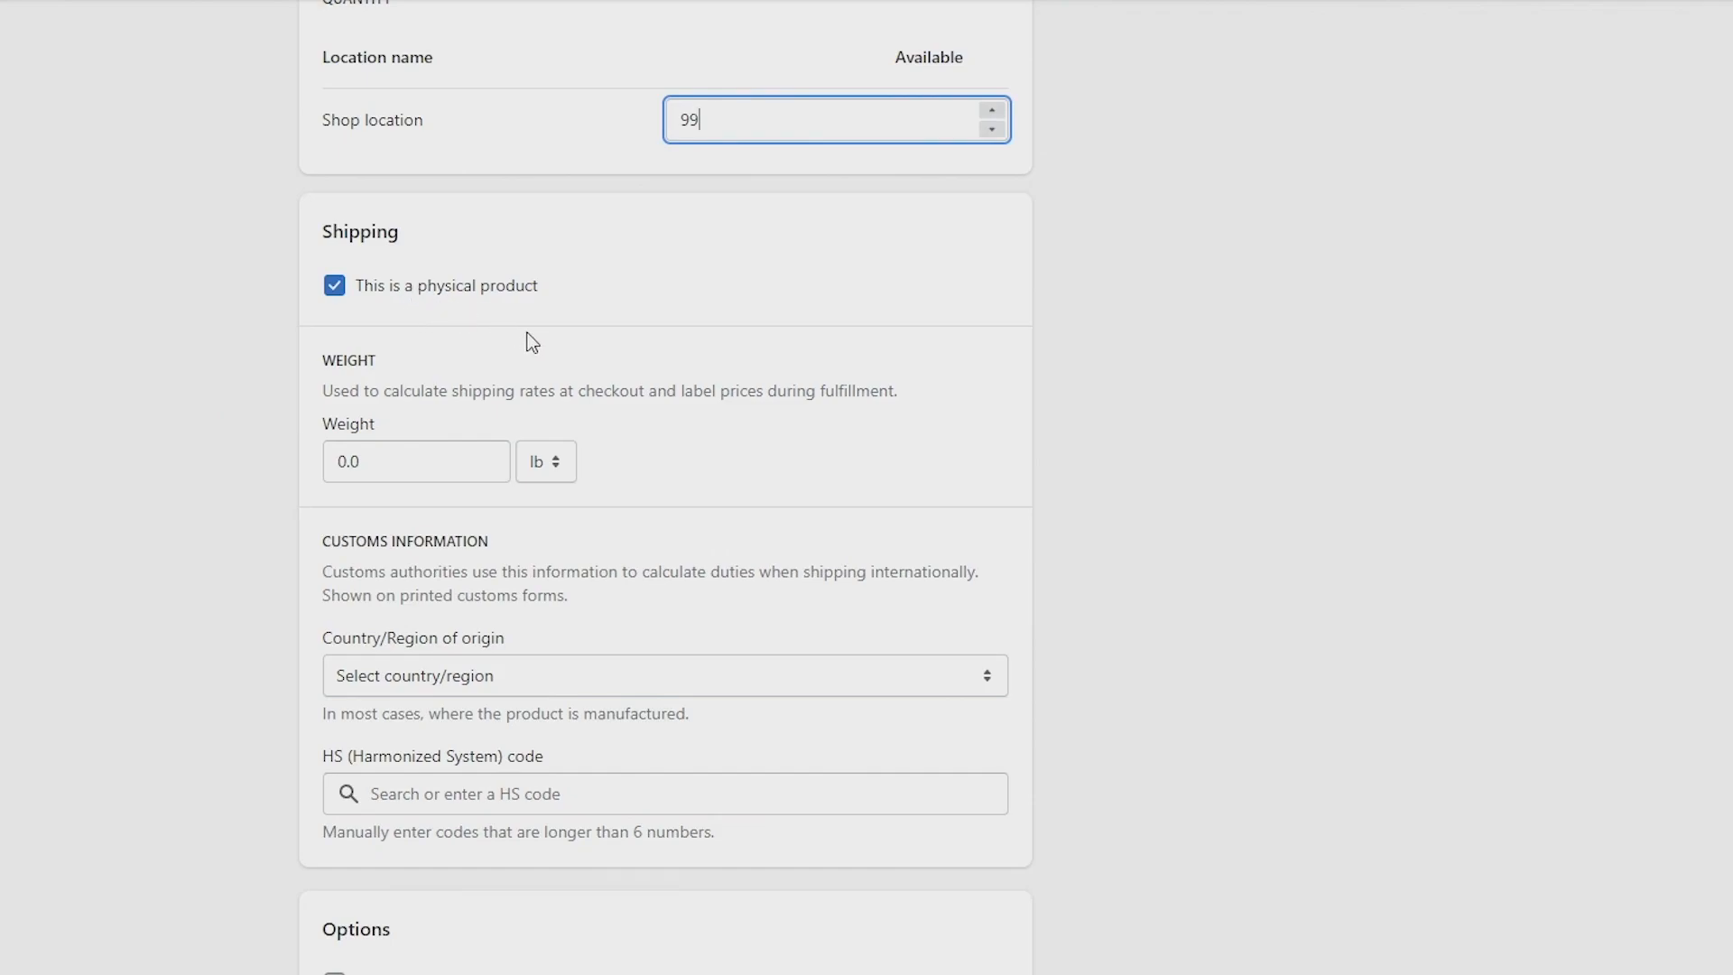
scroll(631, 352, down, 3)
click(430, 225)
scroll(660, 253, up, 1)
scroll(660, 253, up, 1)
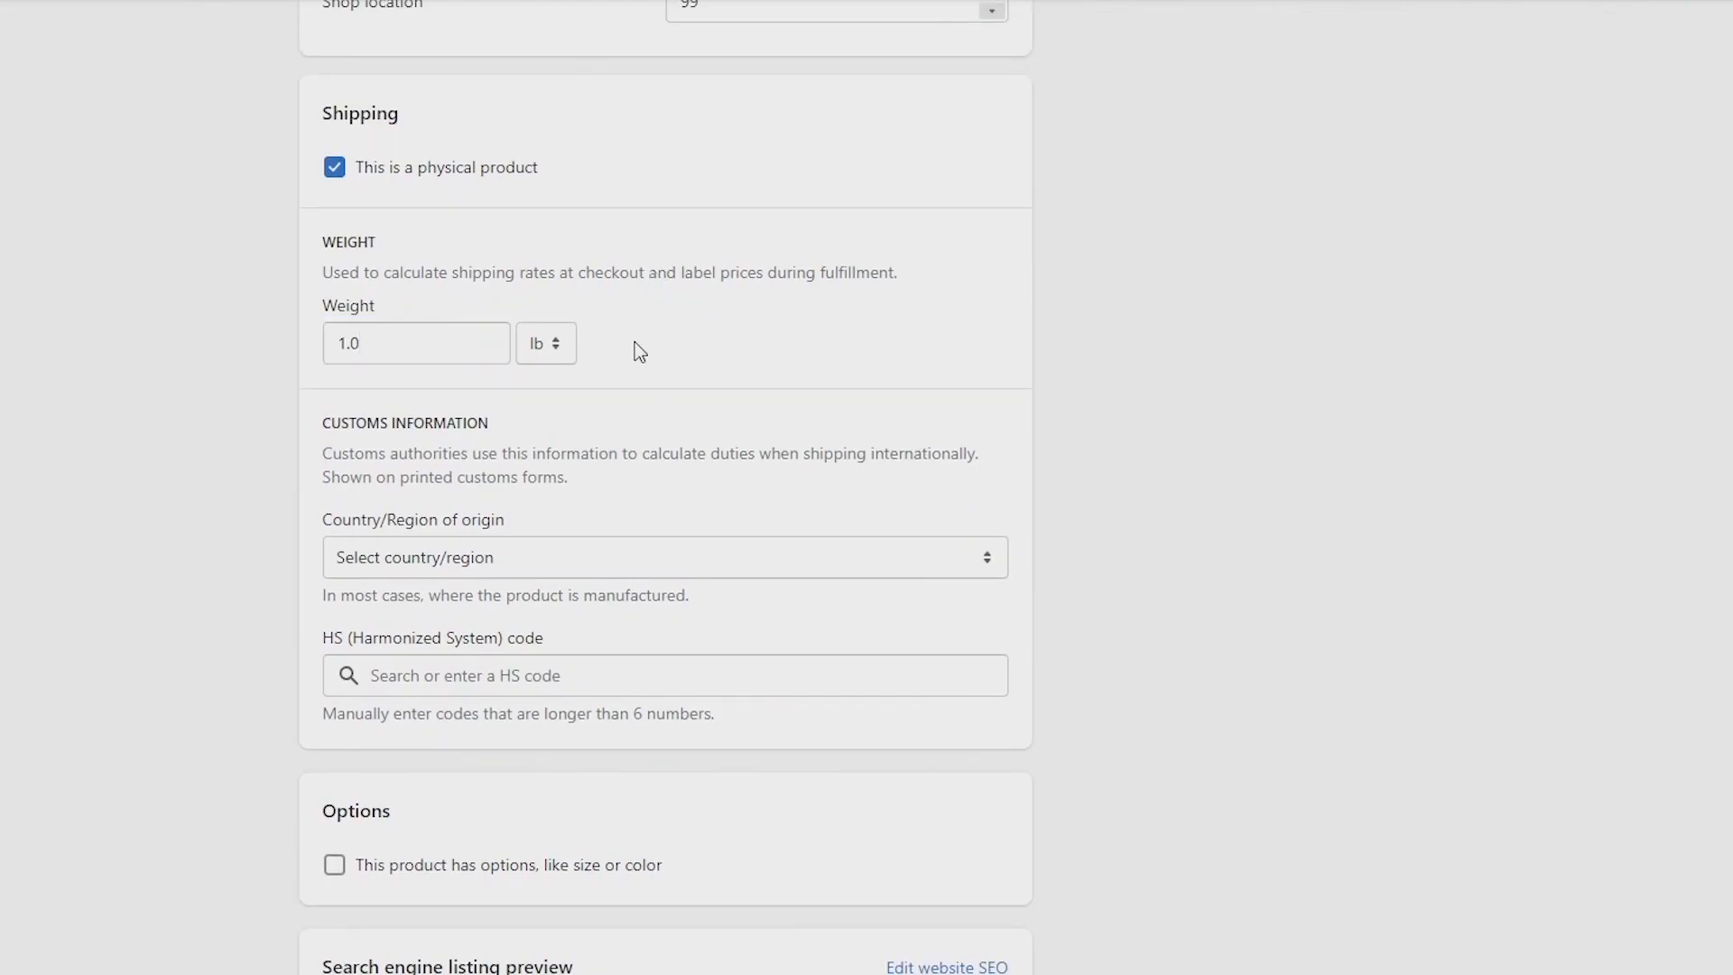
click(544, 355)
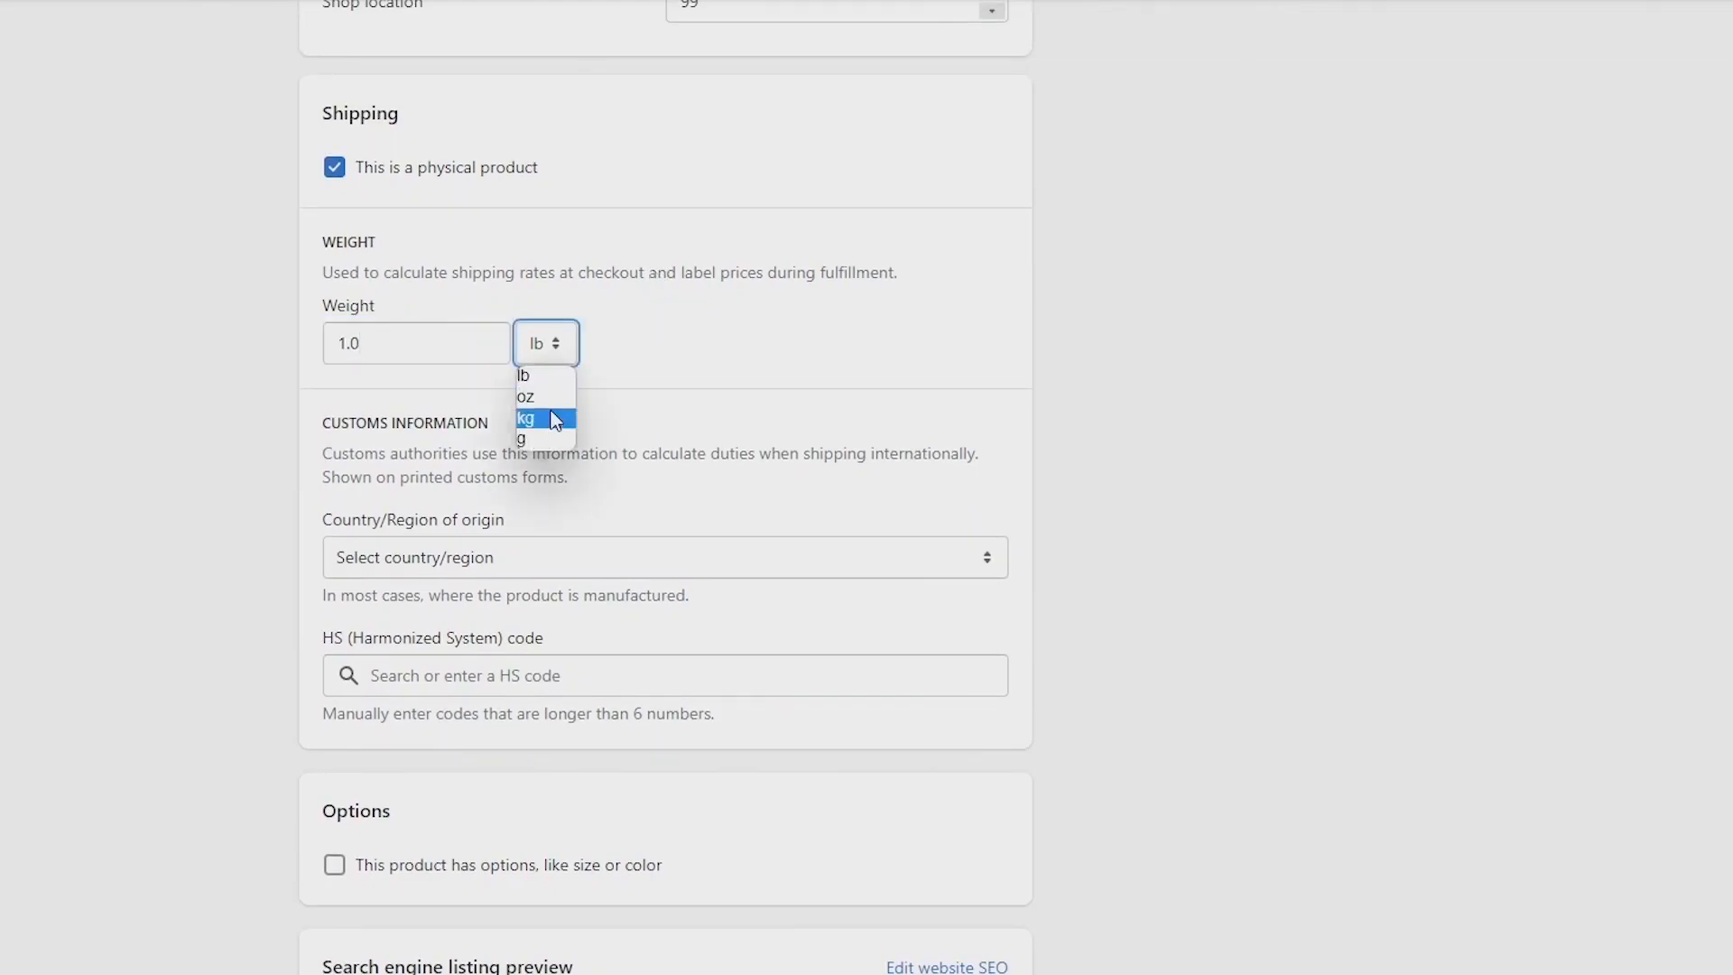
Set United Kingdom as the country of origin in the customs information, leaving the HS code empty.
scroll(643, 351, down, 1)
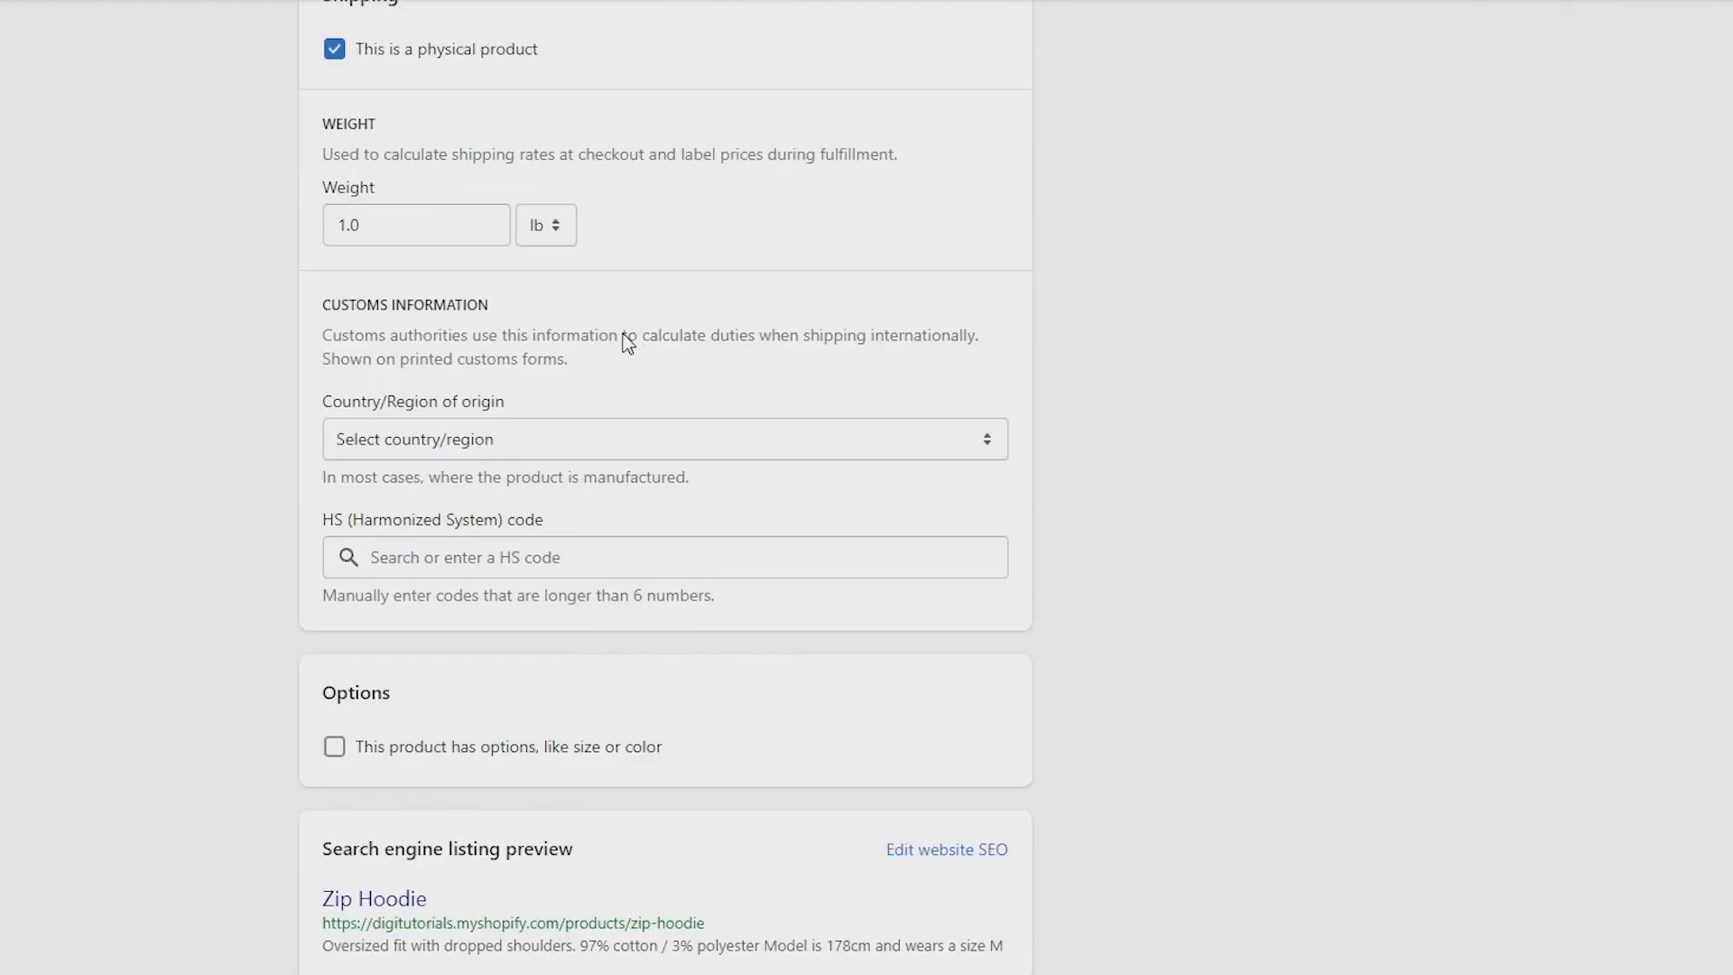
click(632, 429)
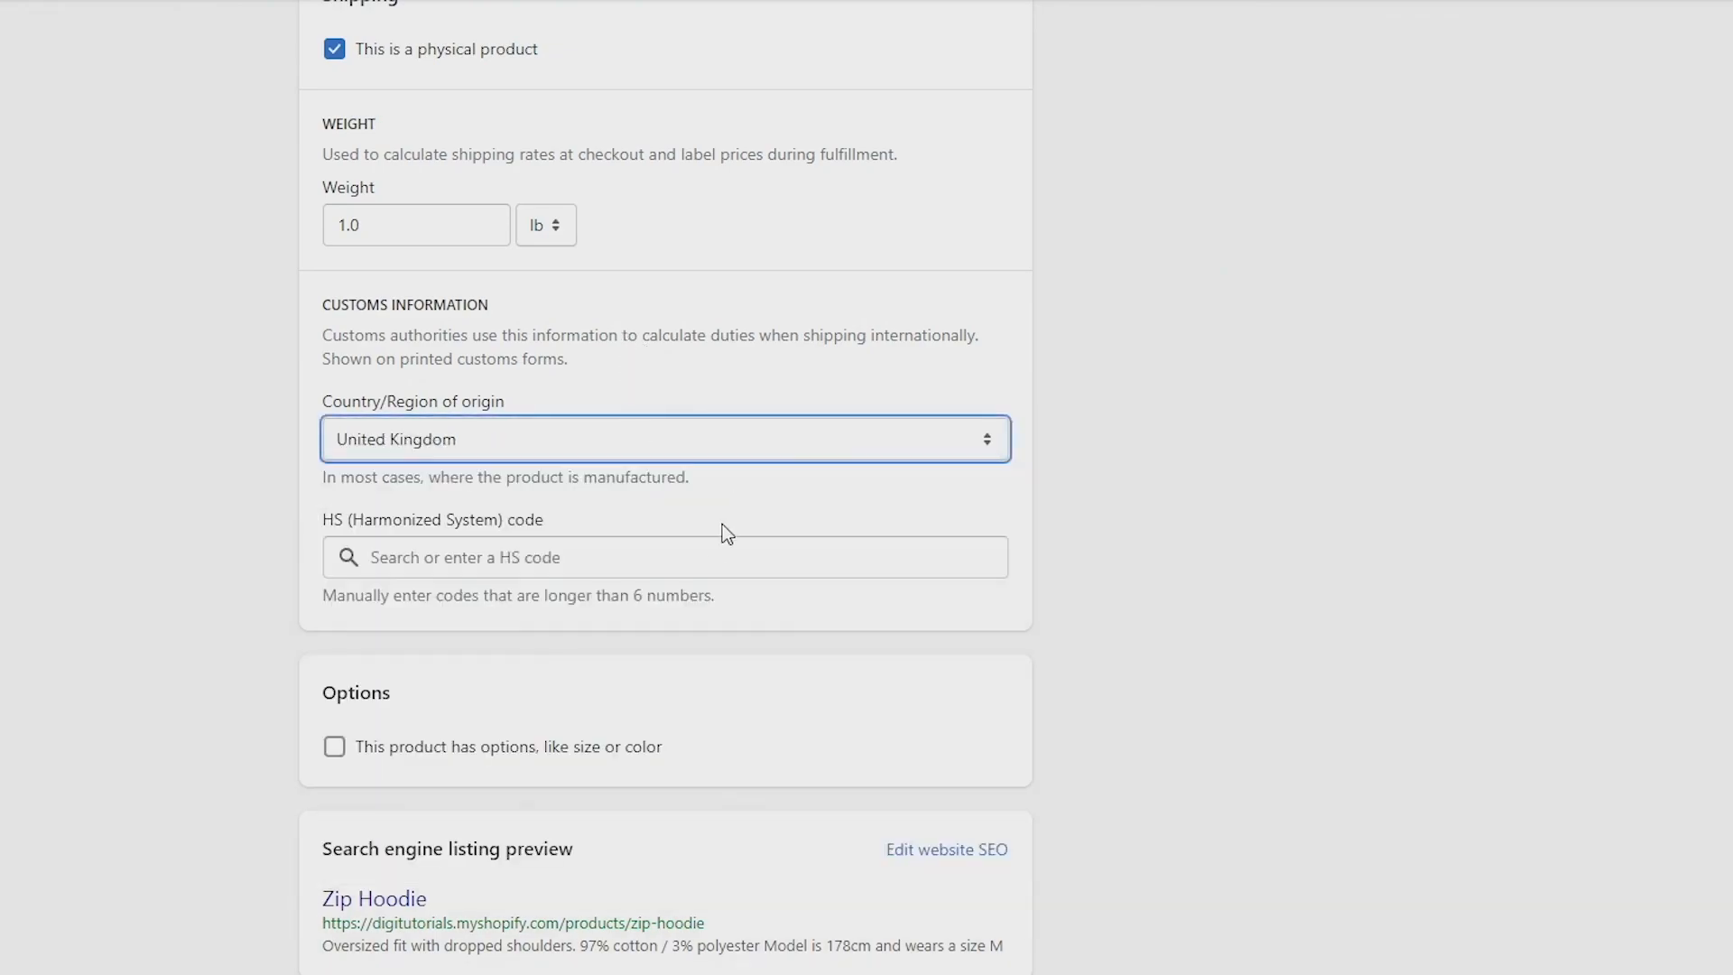
click(627, 564)
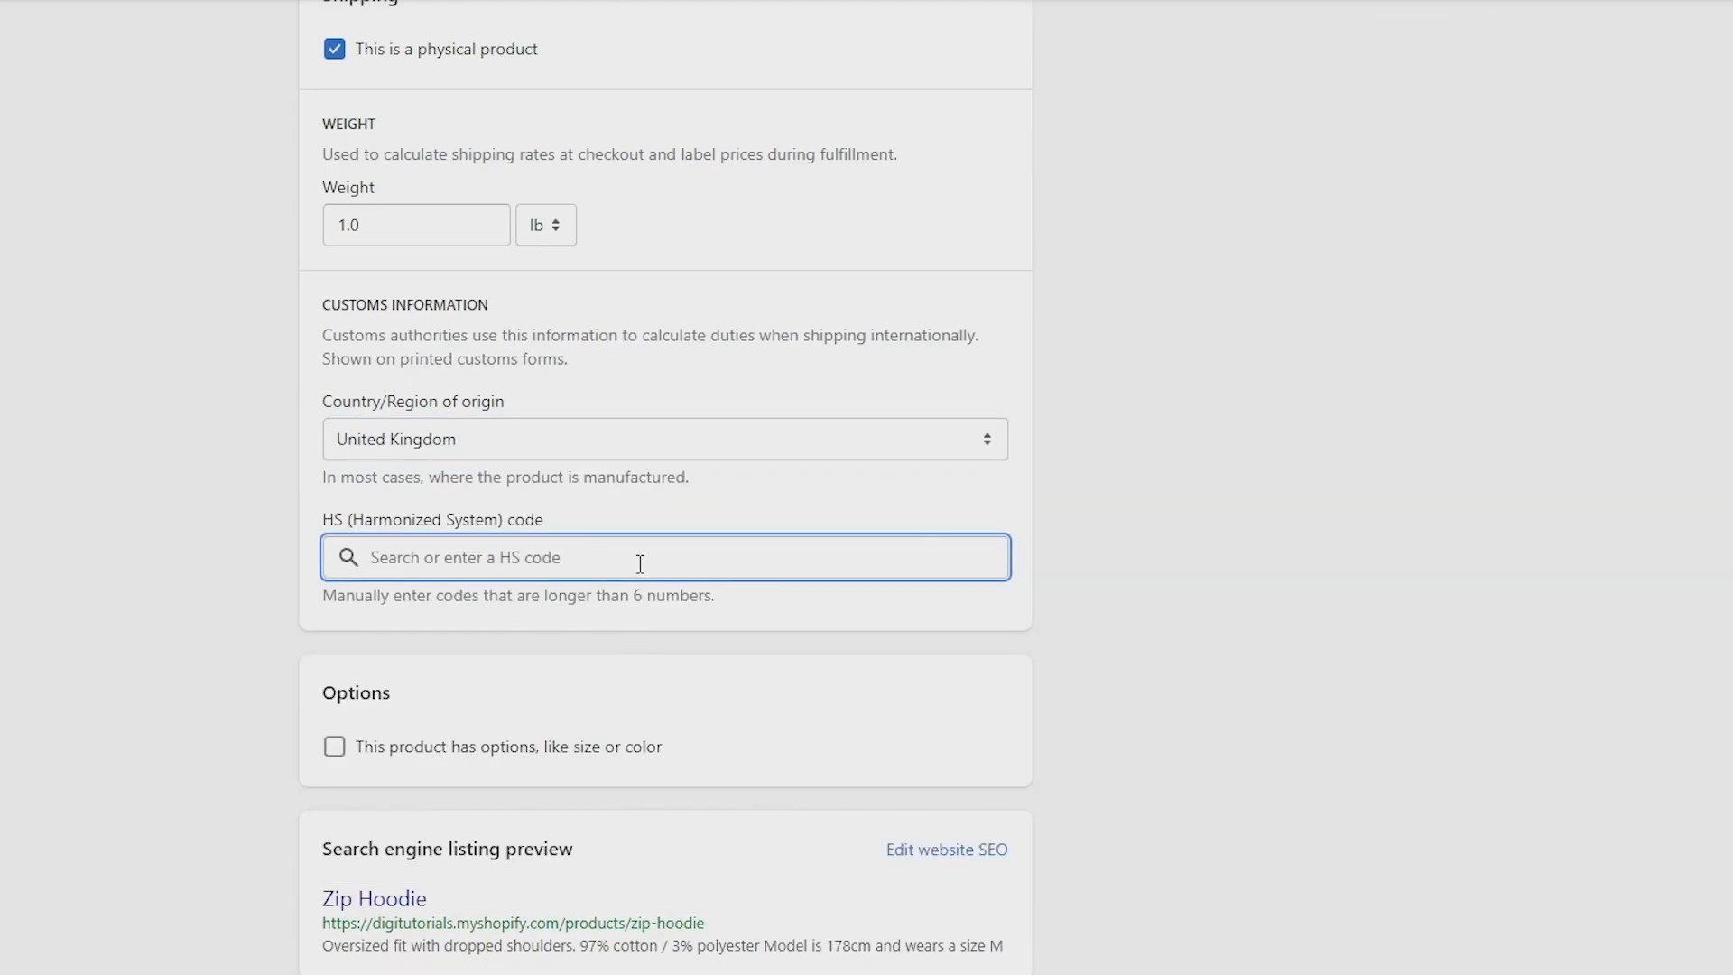
Enable options for this product and name the first option Size.
scroll(640, 564, down, 1)
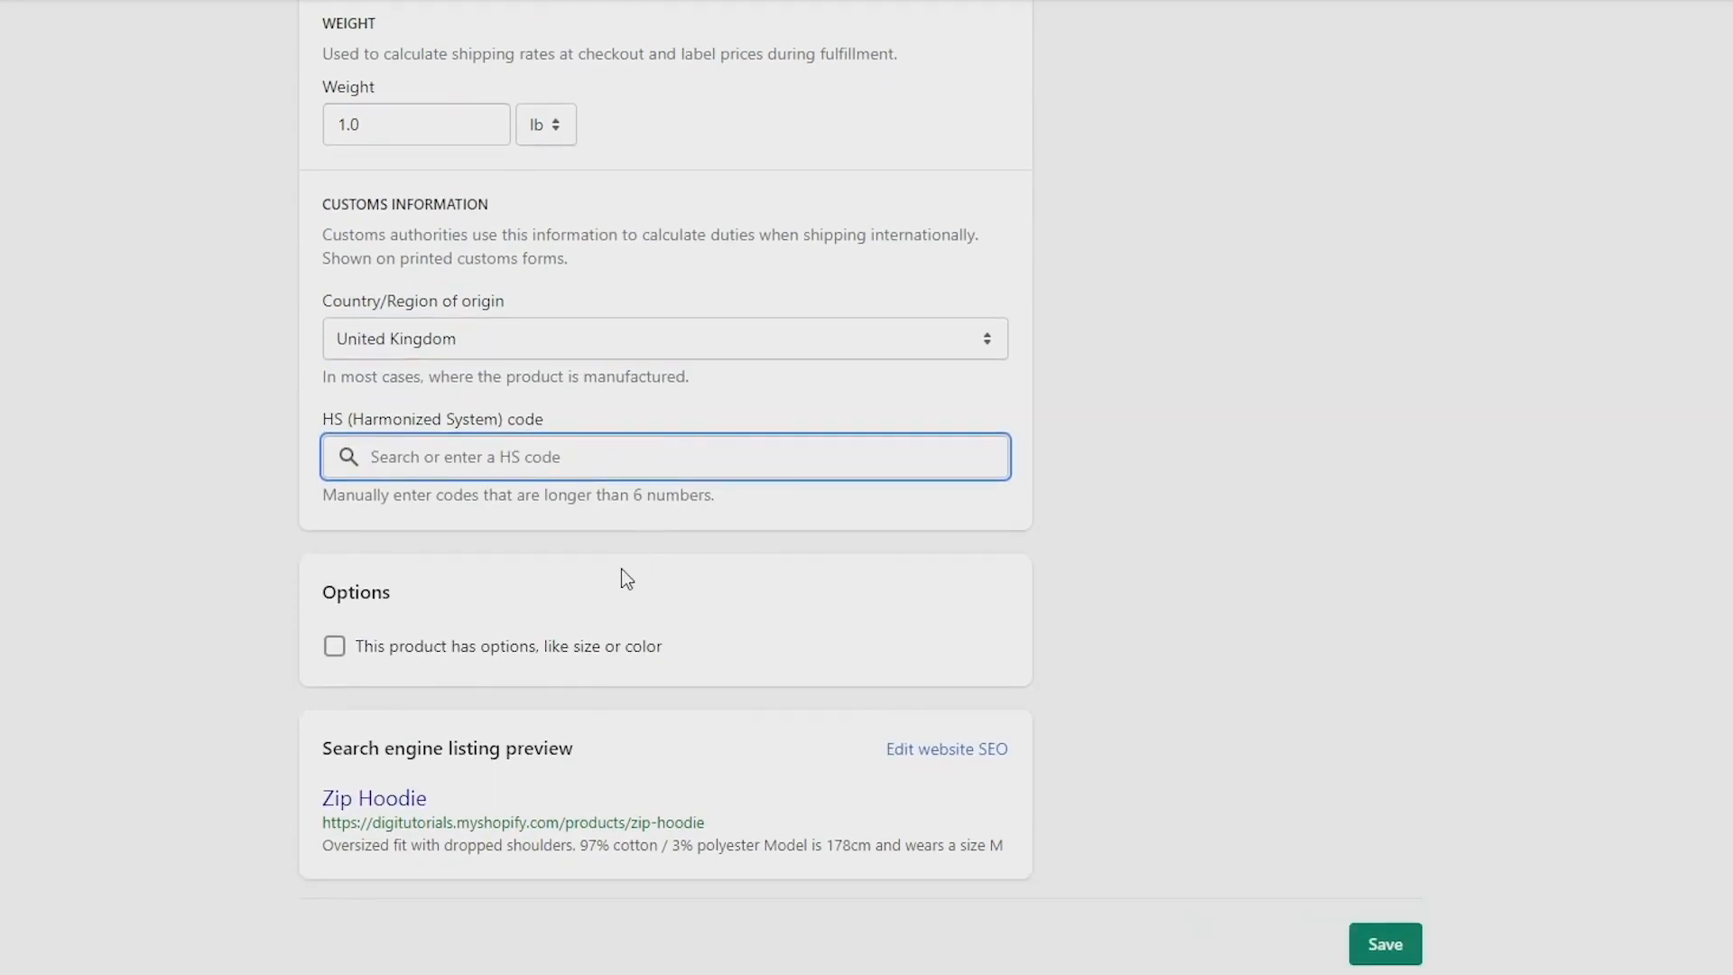
click(334, 647)
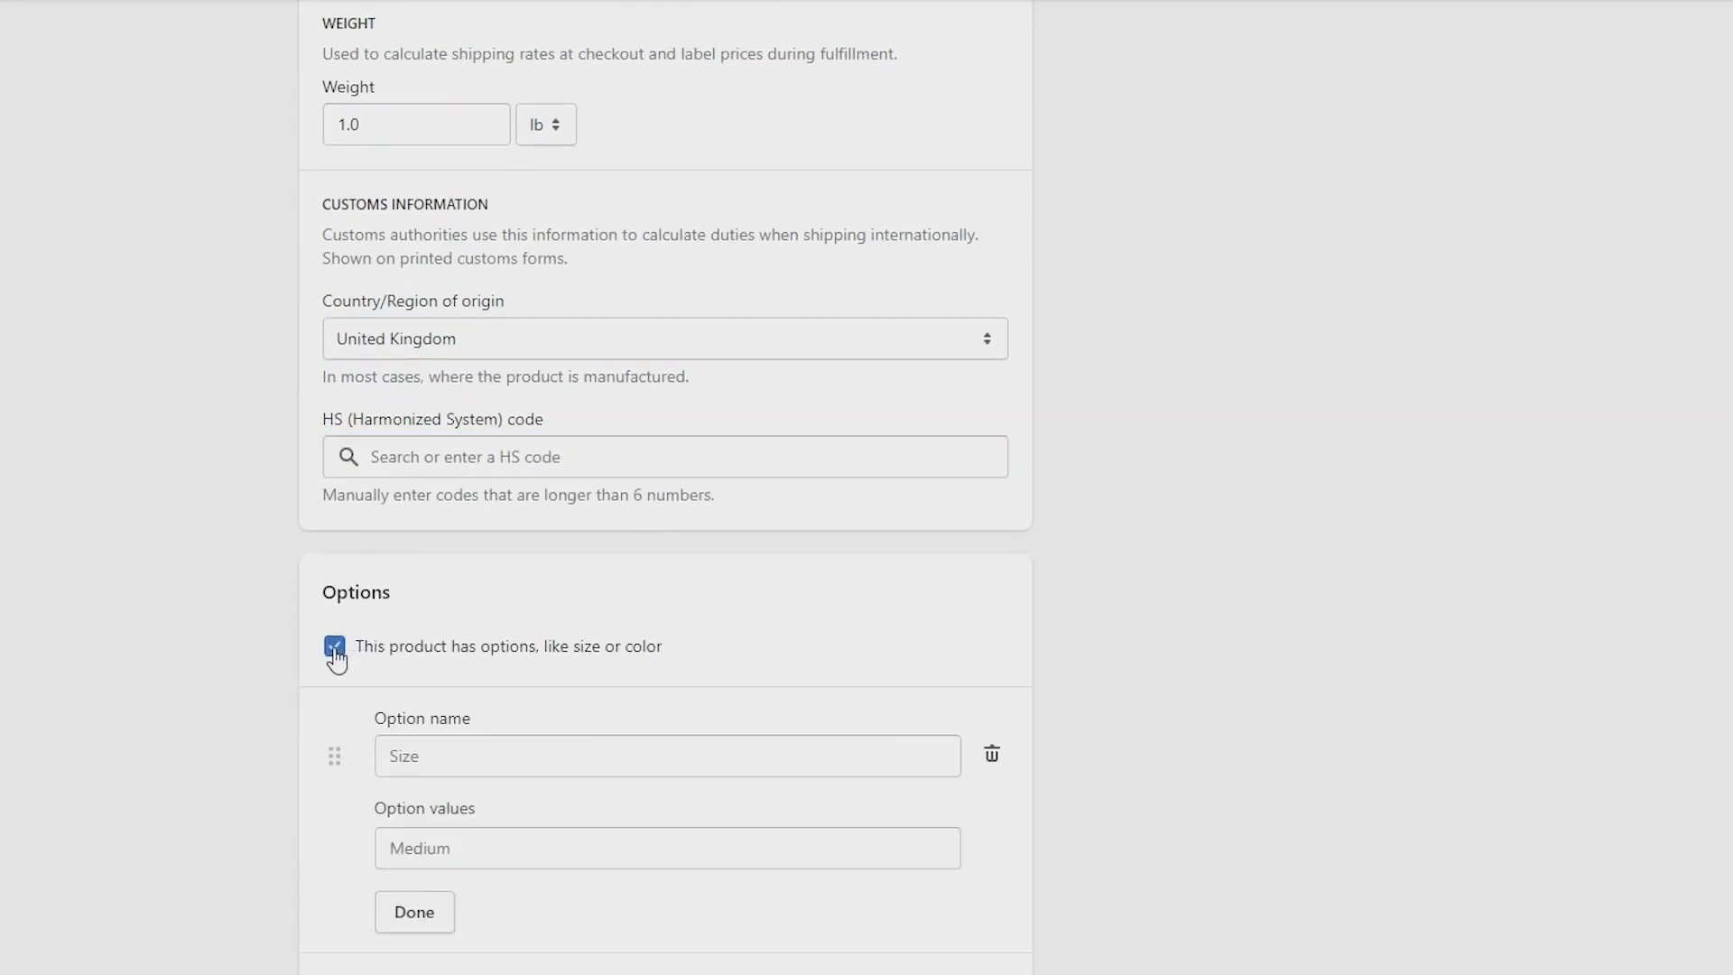
scroll(773, 638, down, 2)
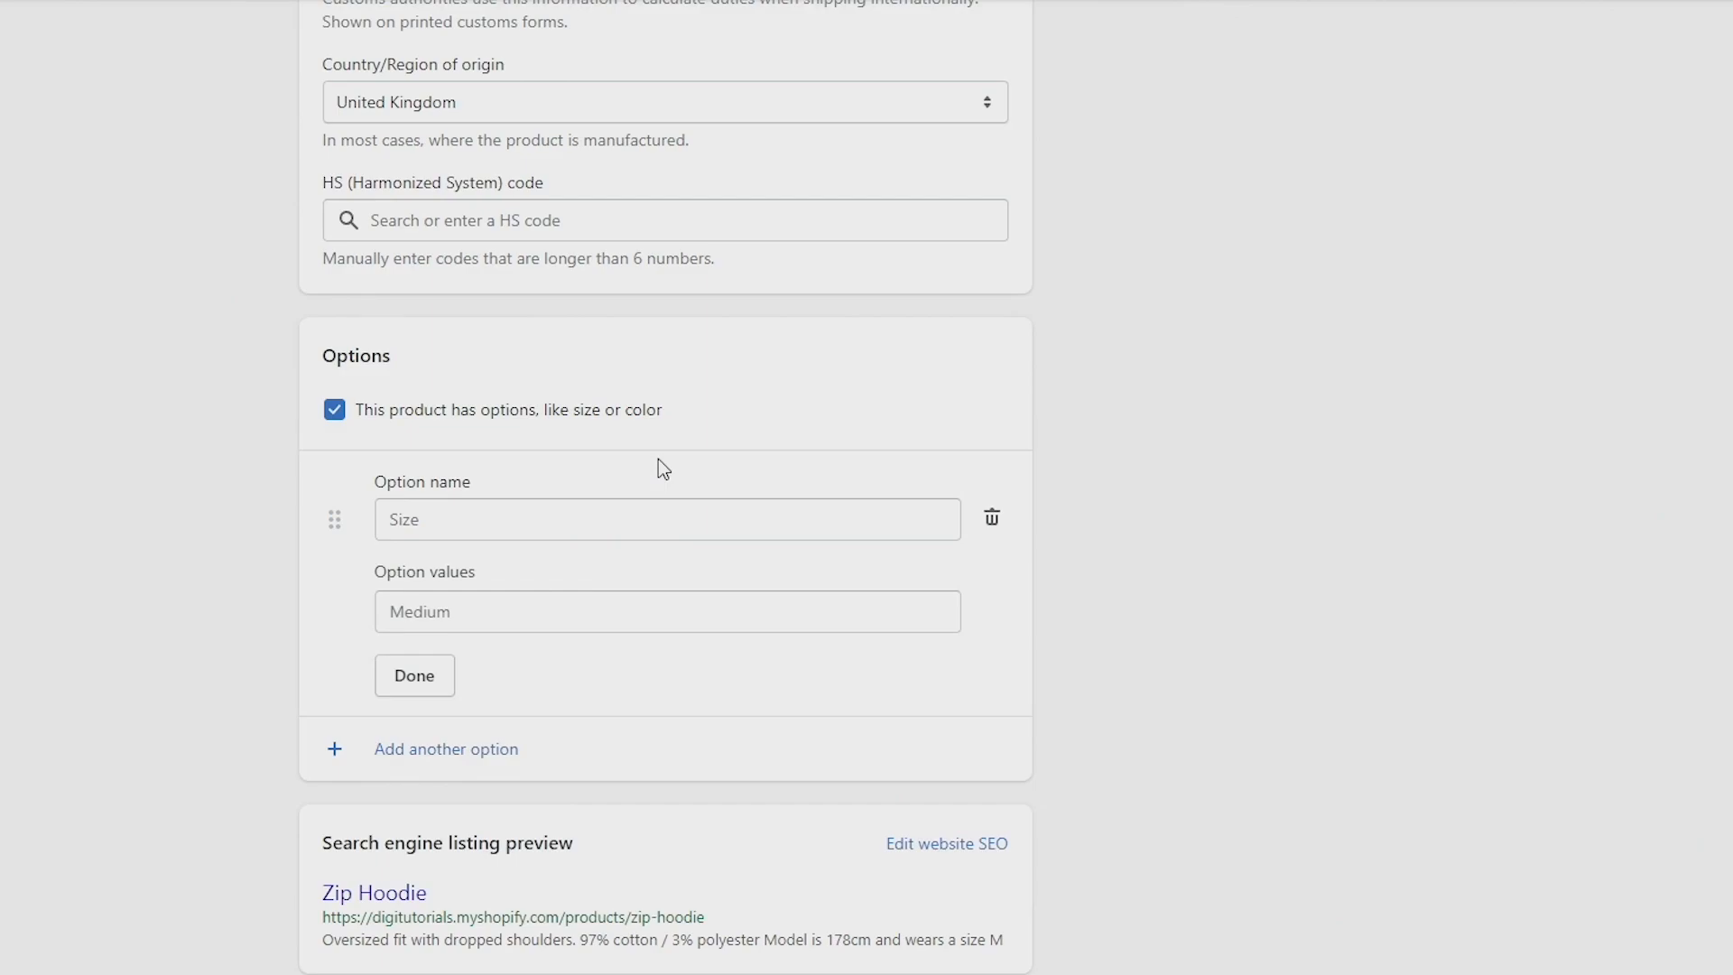
click(641, 506)
text(Size)
Add the values S, M, L, XL and XXL to the Size option.
click(428, 577)
click(470, 611)
text(S)
click(483, 654)
text(M)
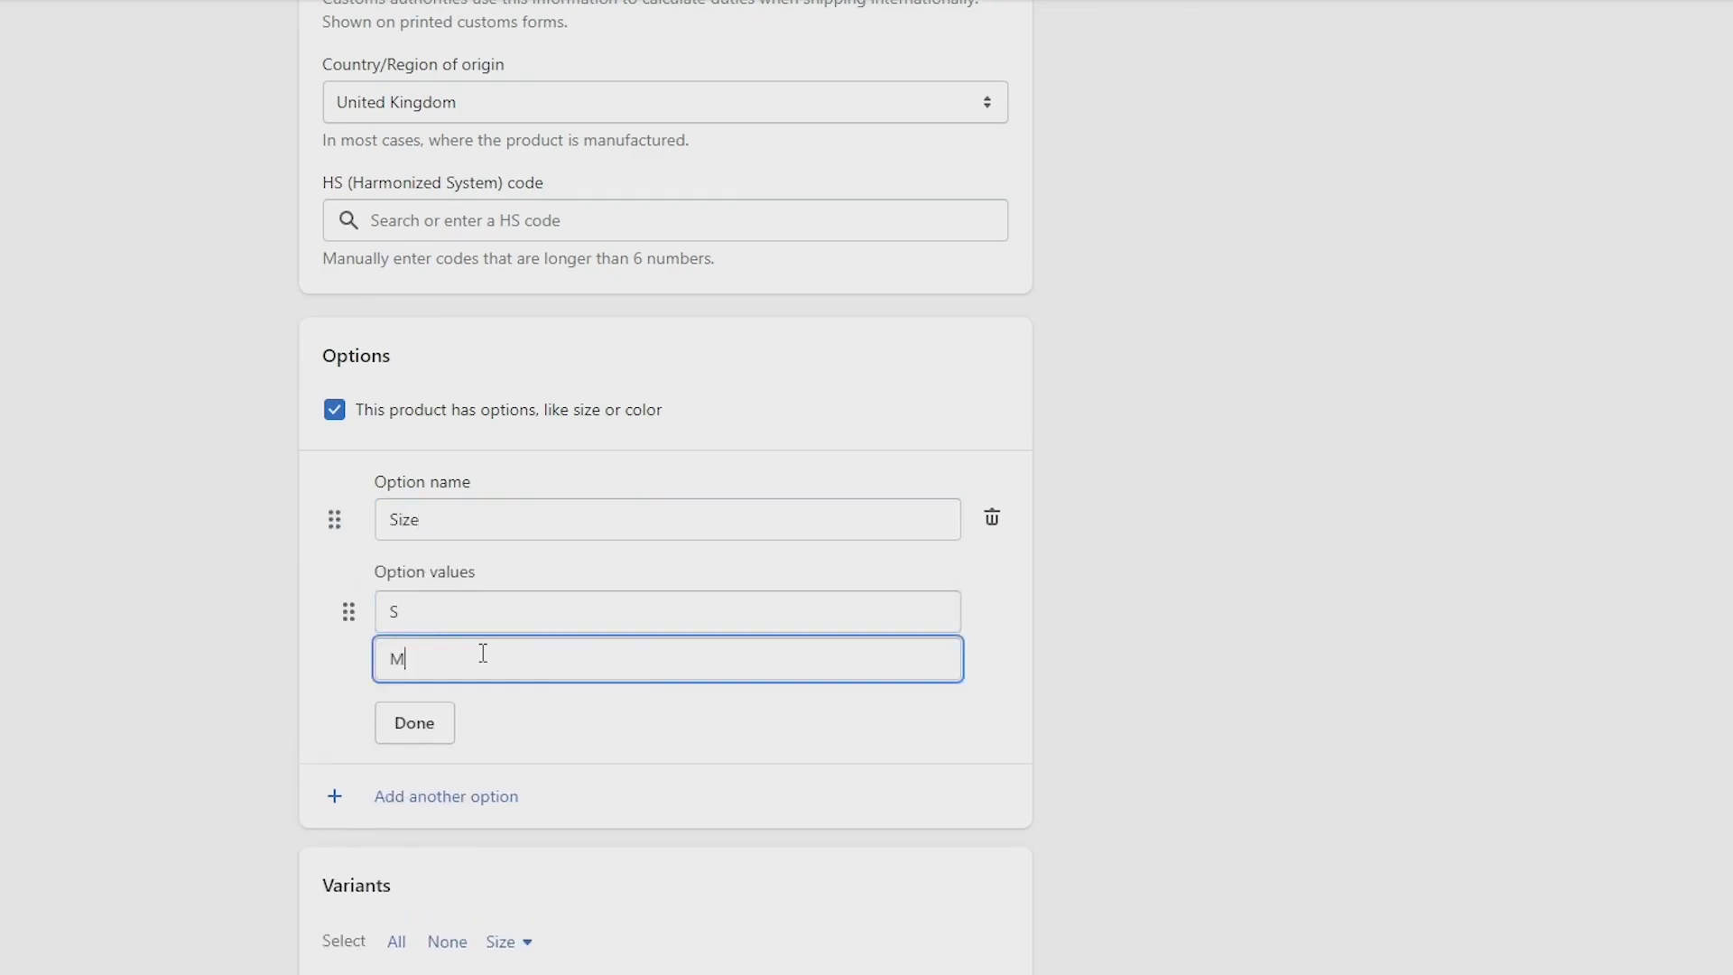
click(508, 696)
text(L)
click(488, 753)
text(XL)
click(487, 800)
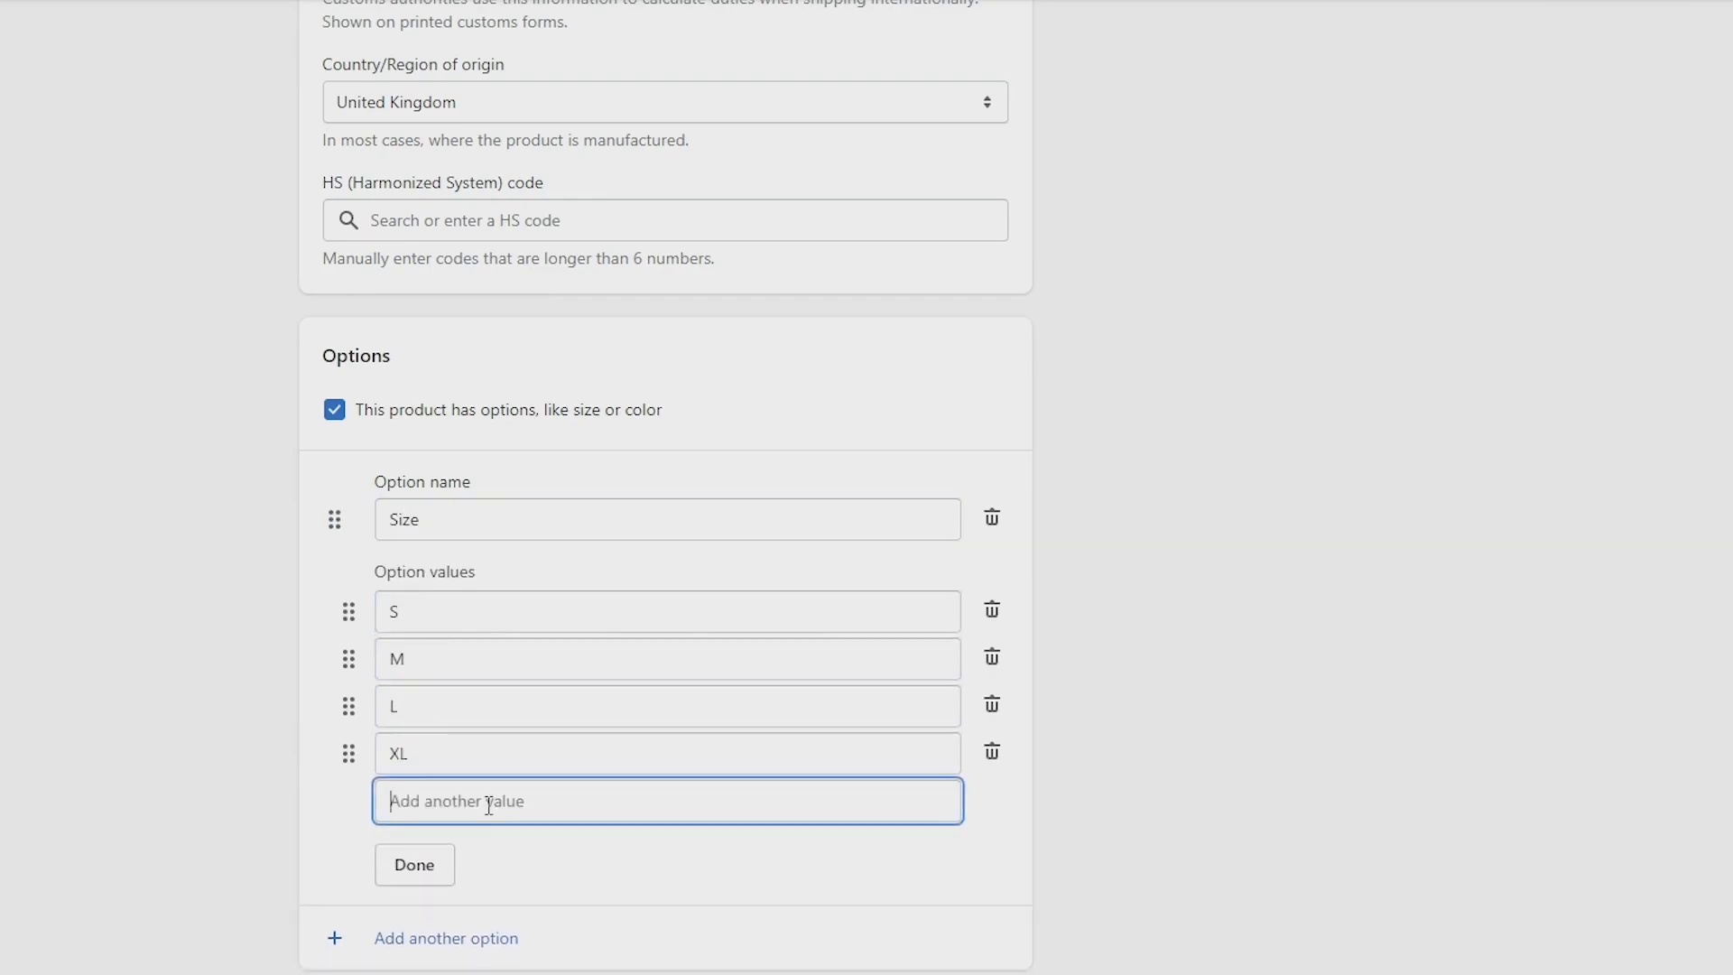
text(XXL)
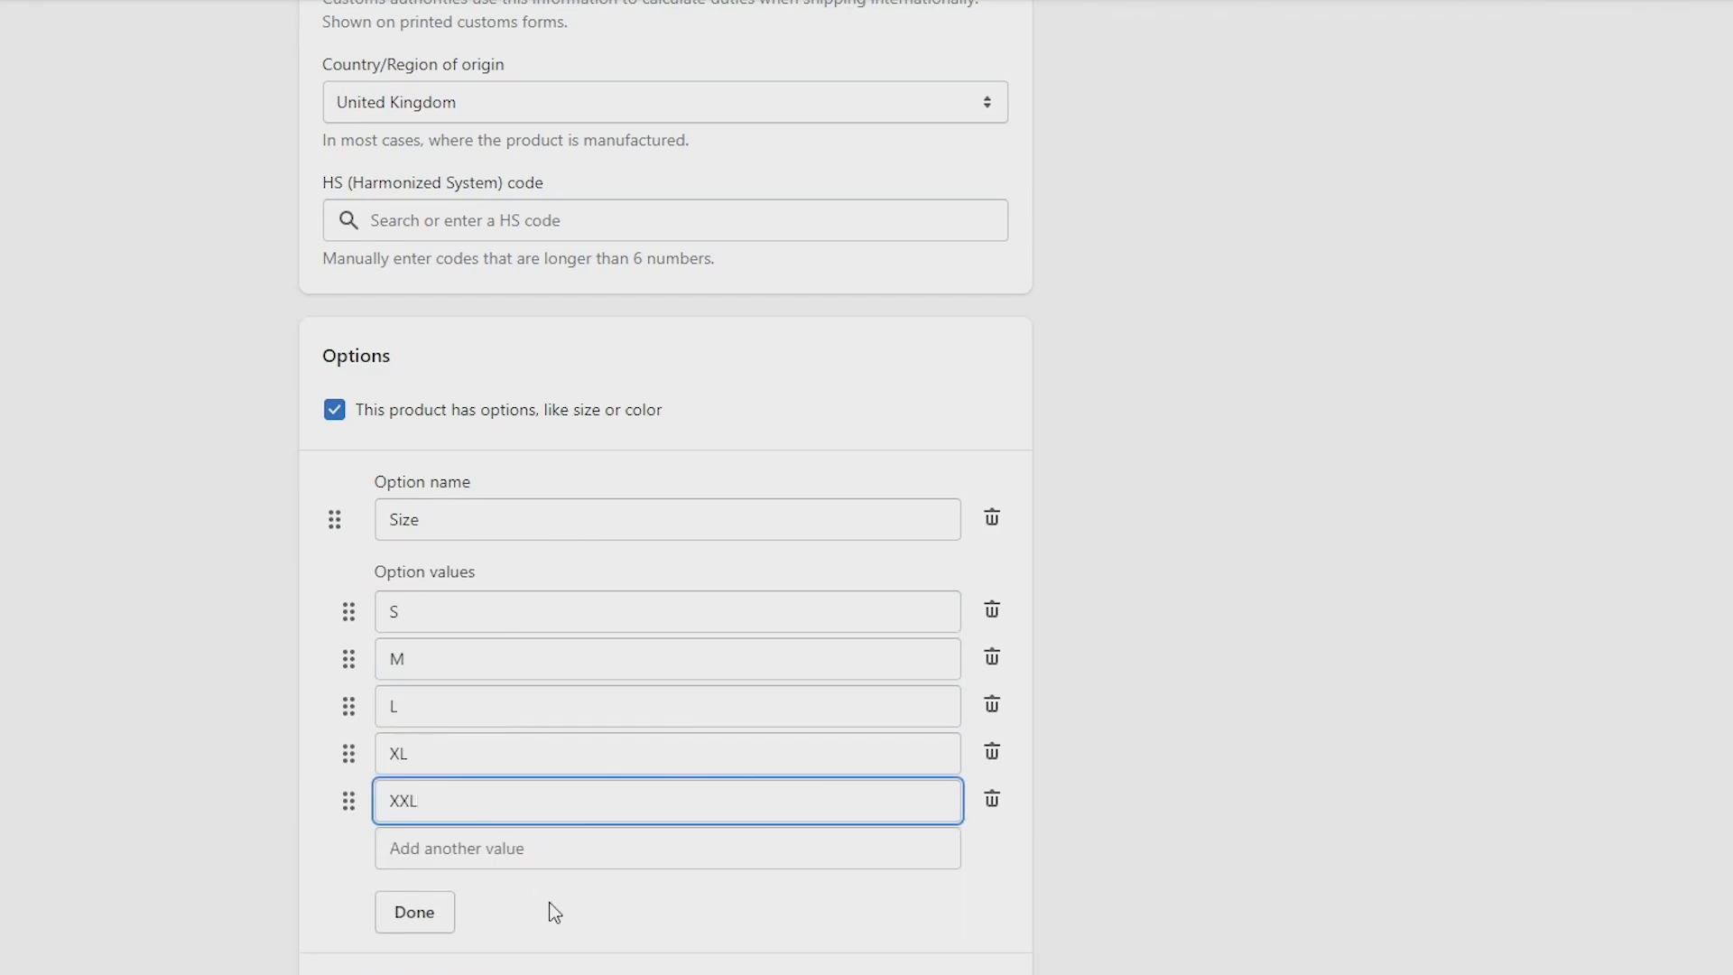
Add a second product option named Color below the Size option.
scroll(464, 927, down, 1)
click(451, 894)
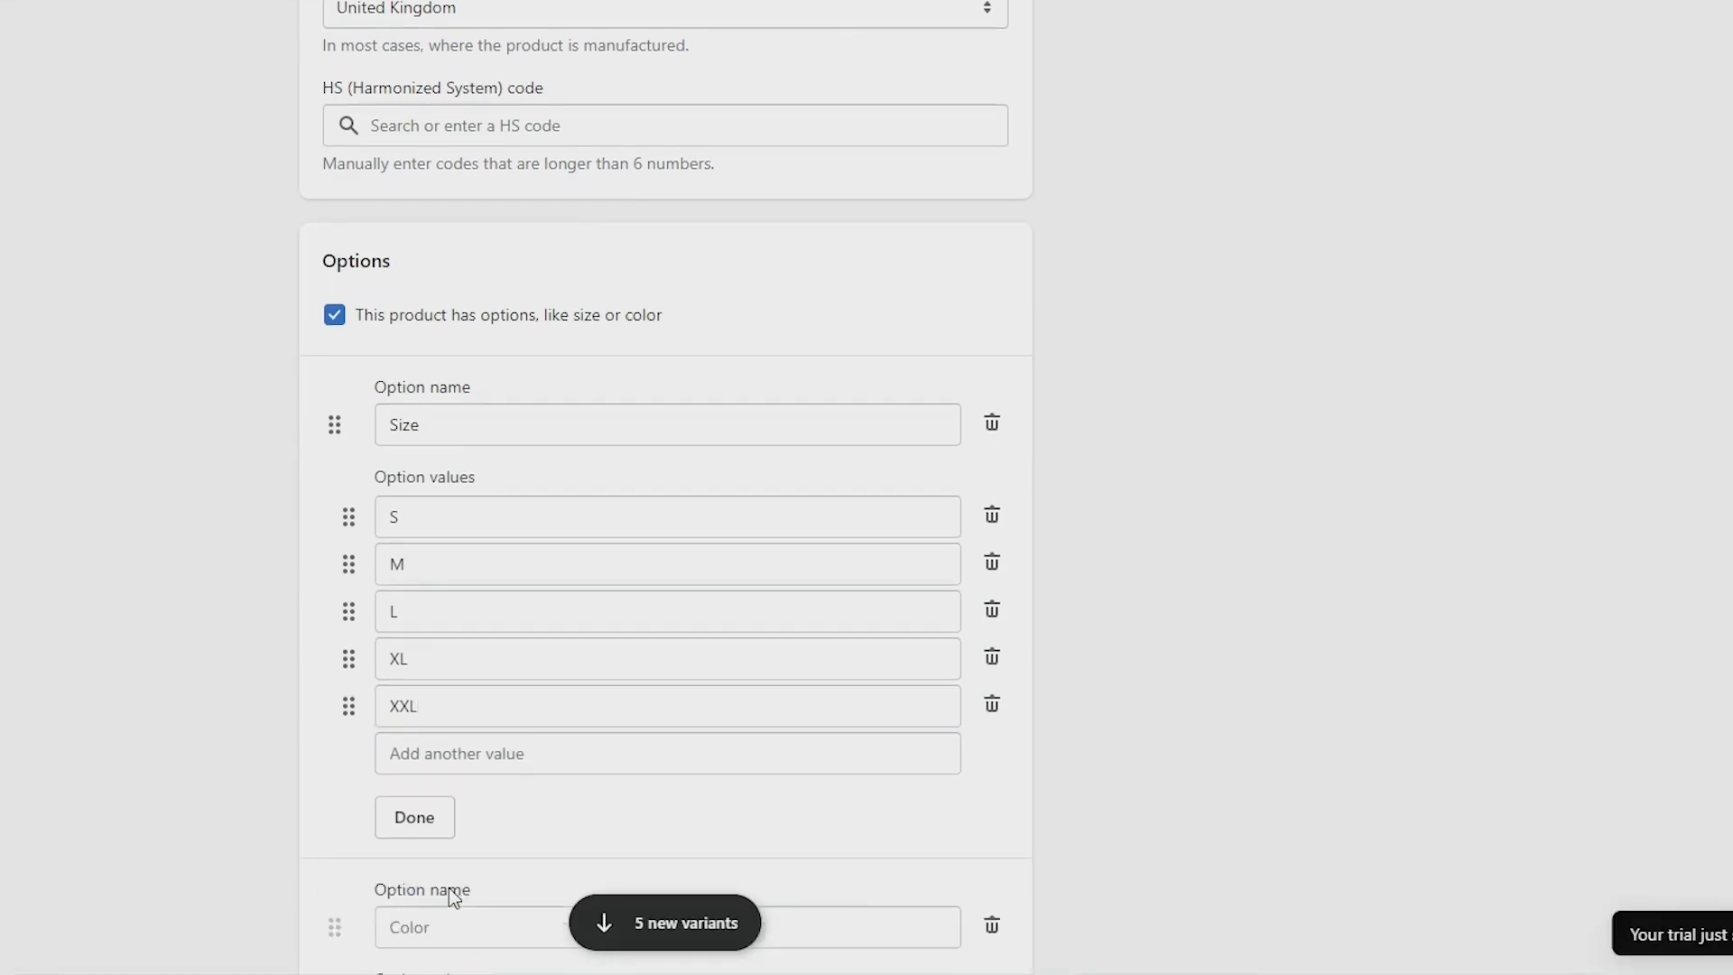
scroll(502, 821, down, 5)
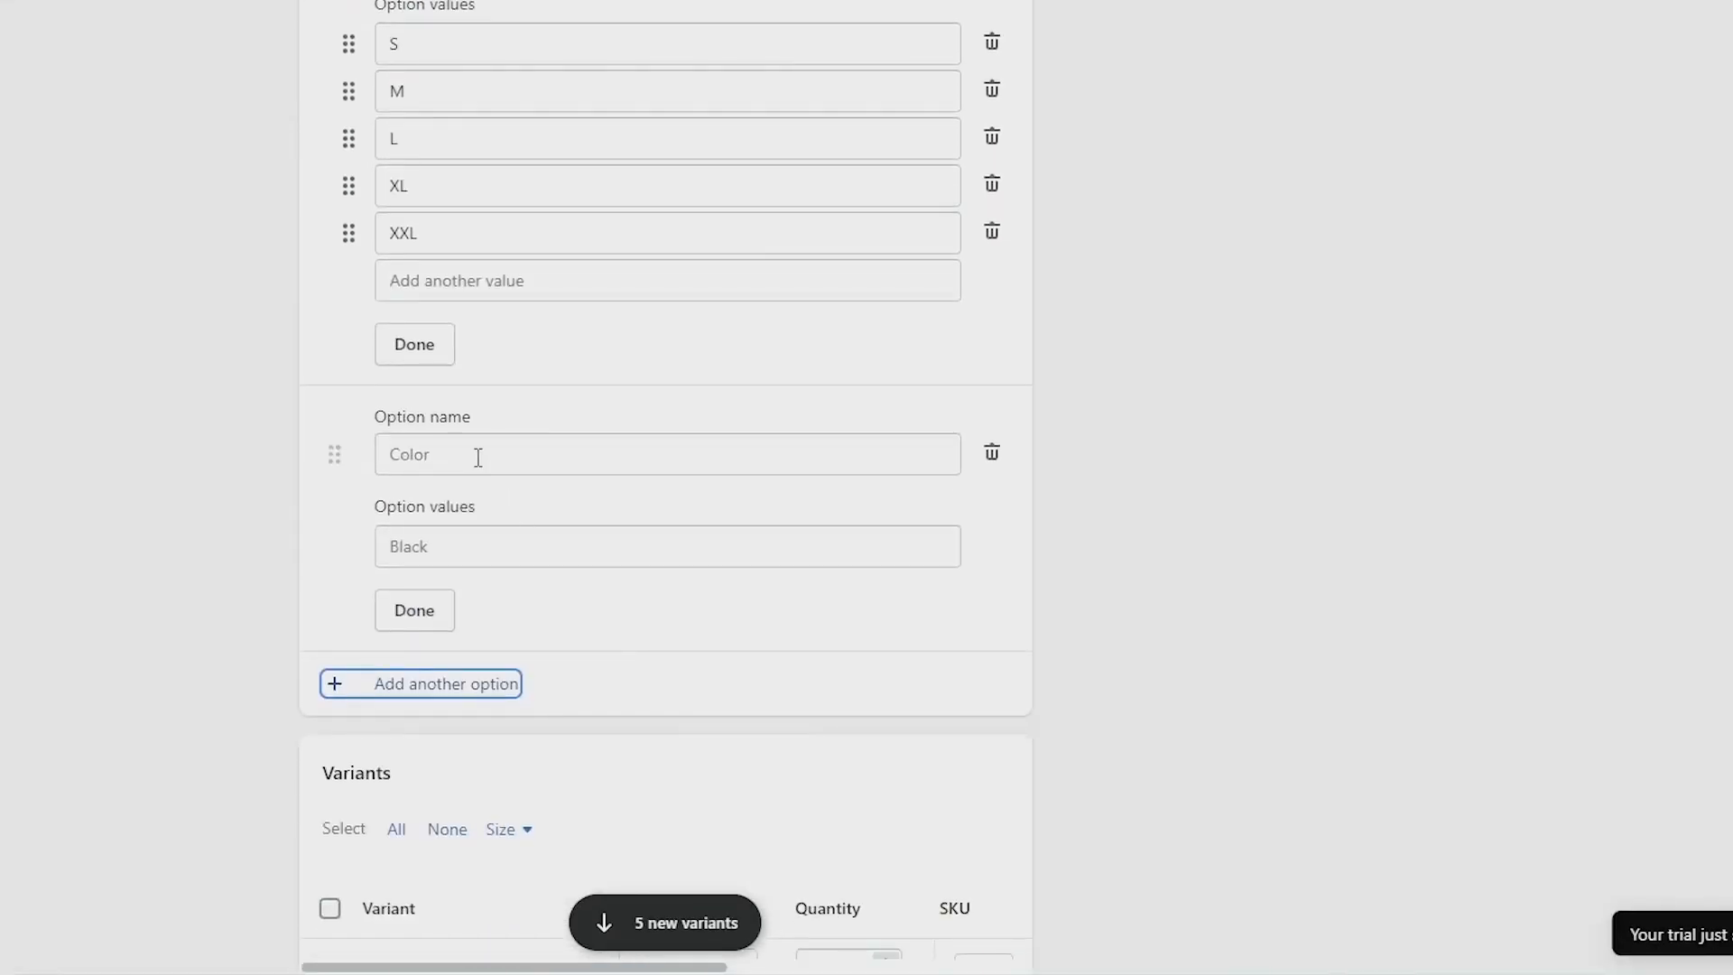
click(472, 452)
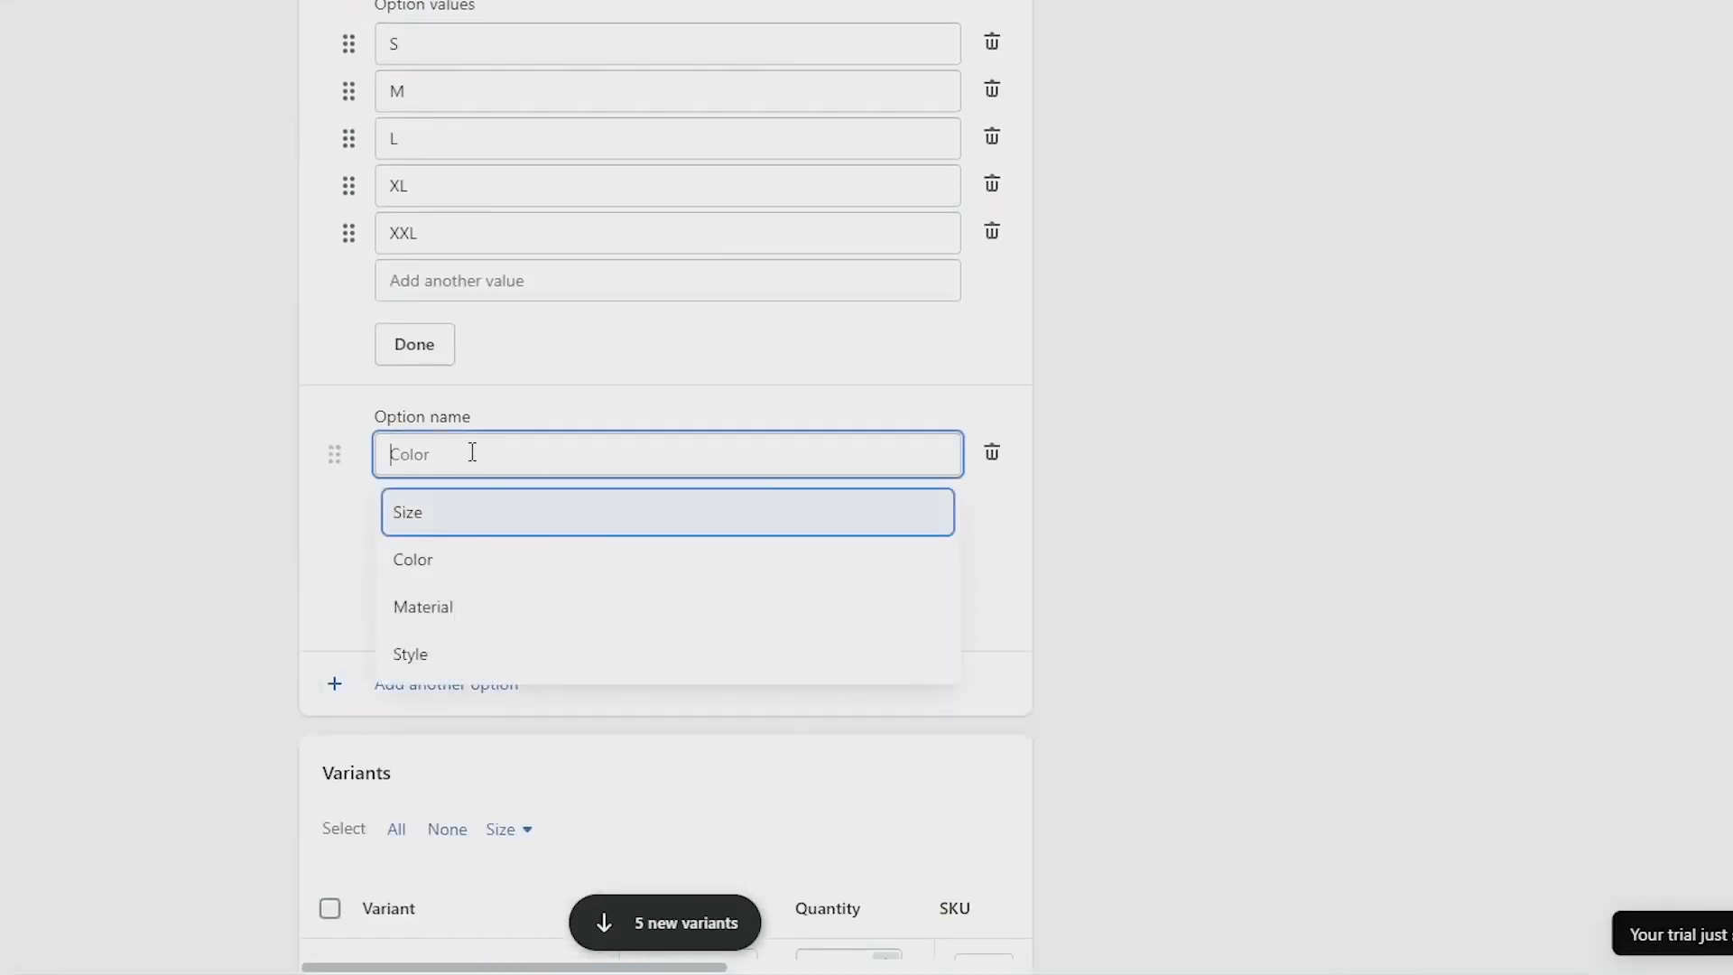
click(466, 565)
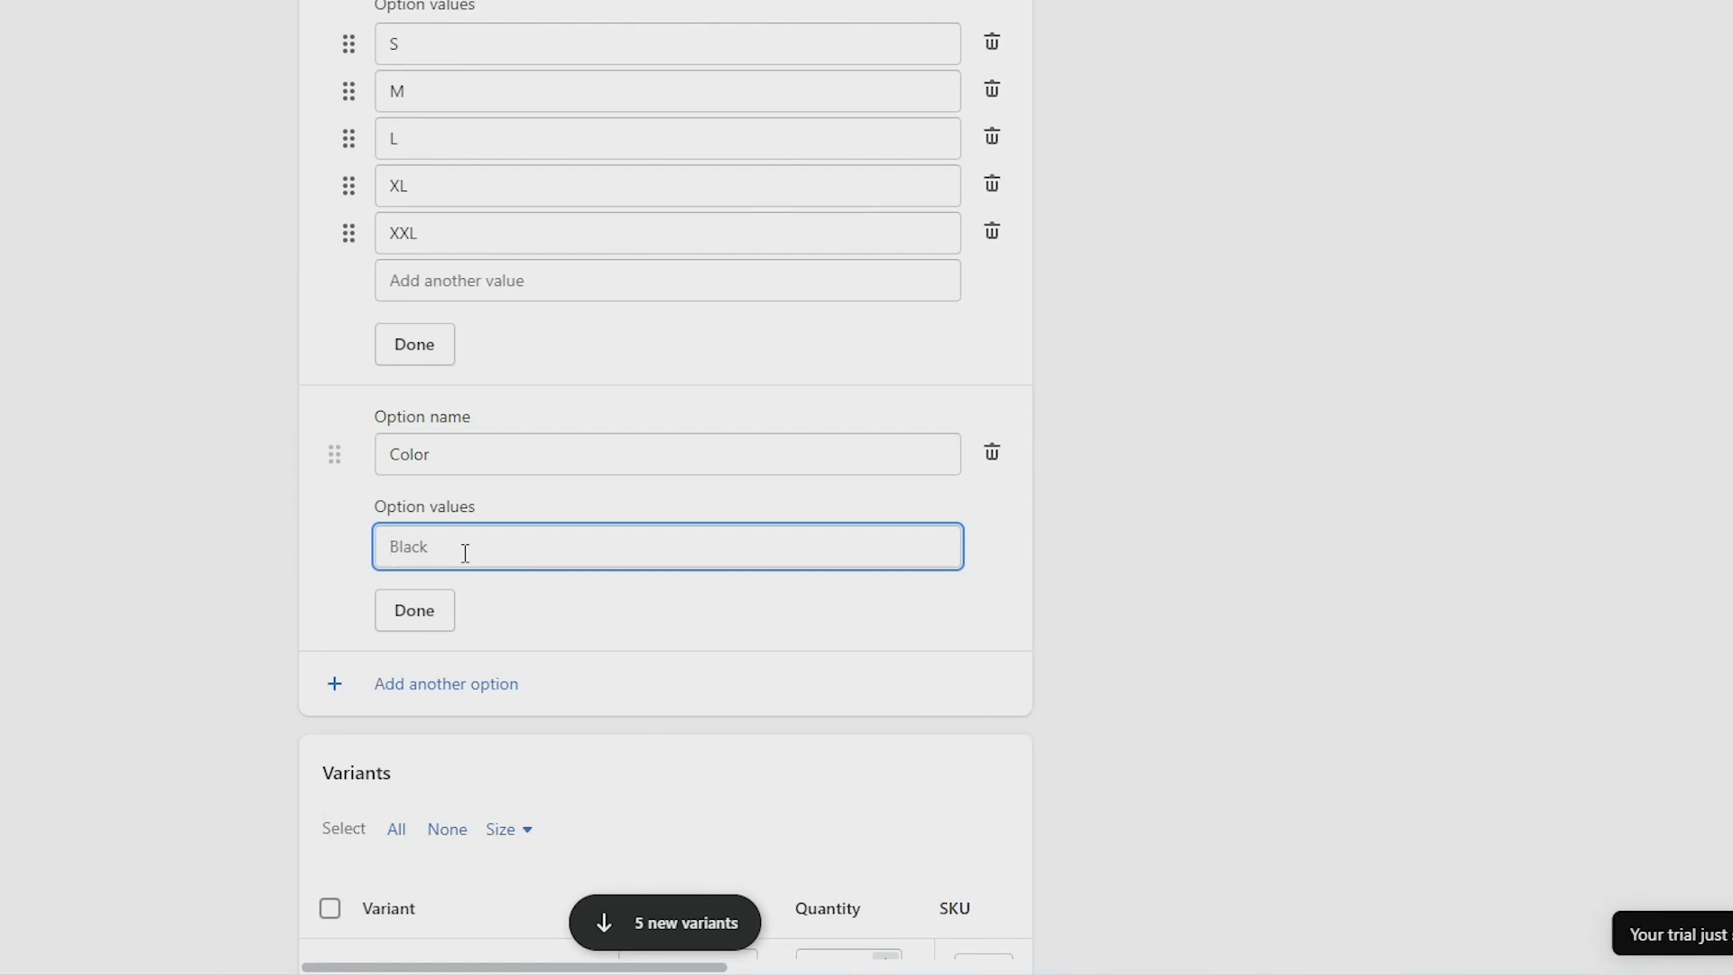
Add the values Black, Grey and White to the Color option and finish editing both the Color and Size options.
text(Black)
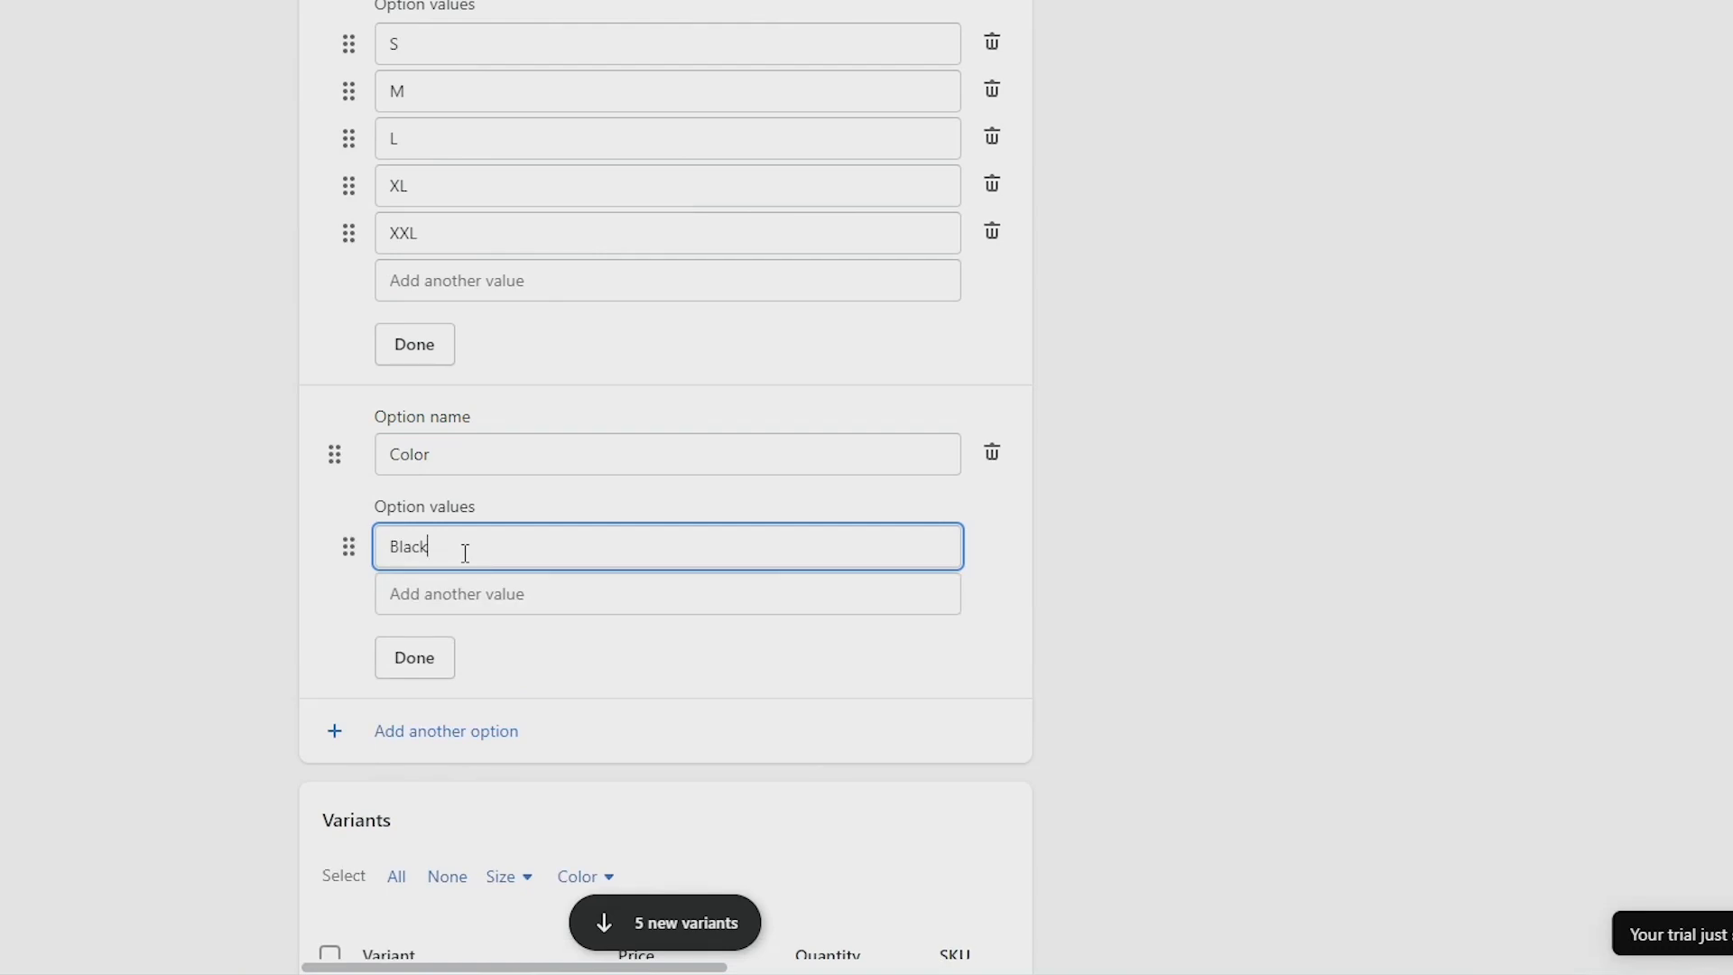
click(507, 594)
text(Grey)
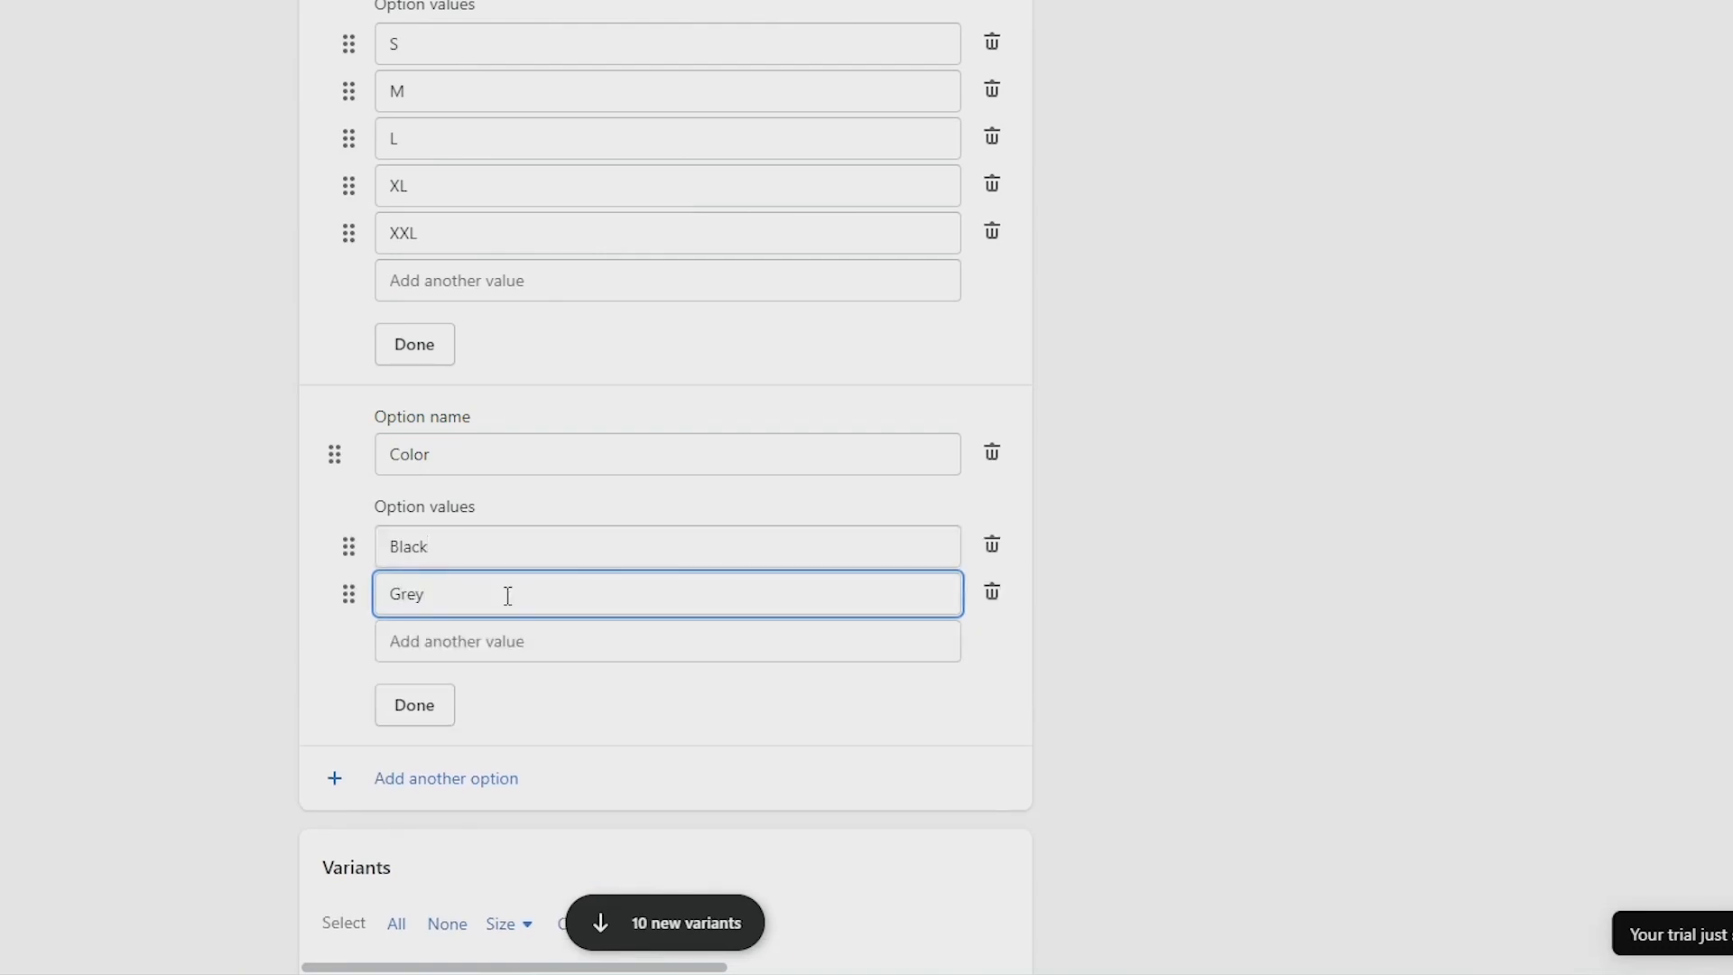
click(531, 640)
text(White)
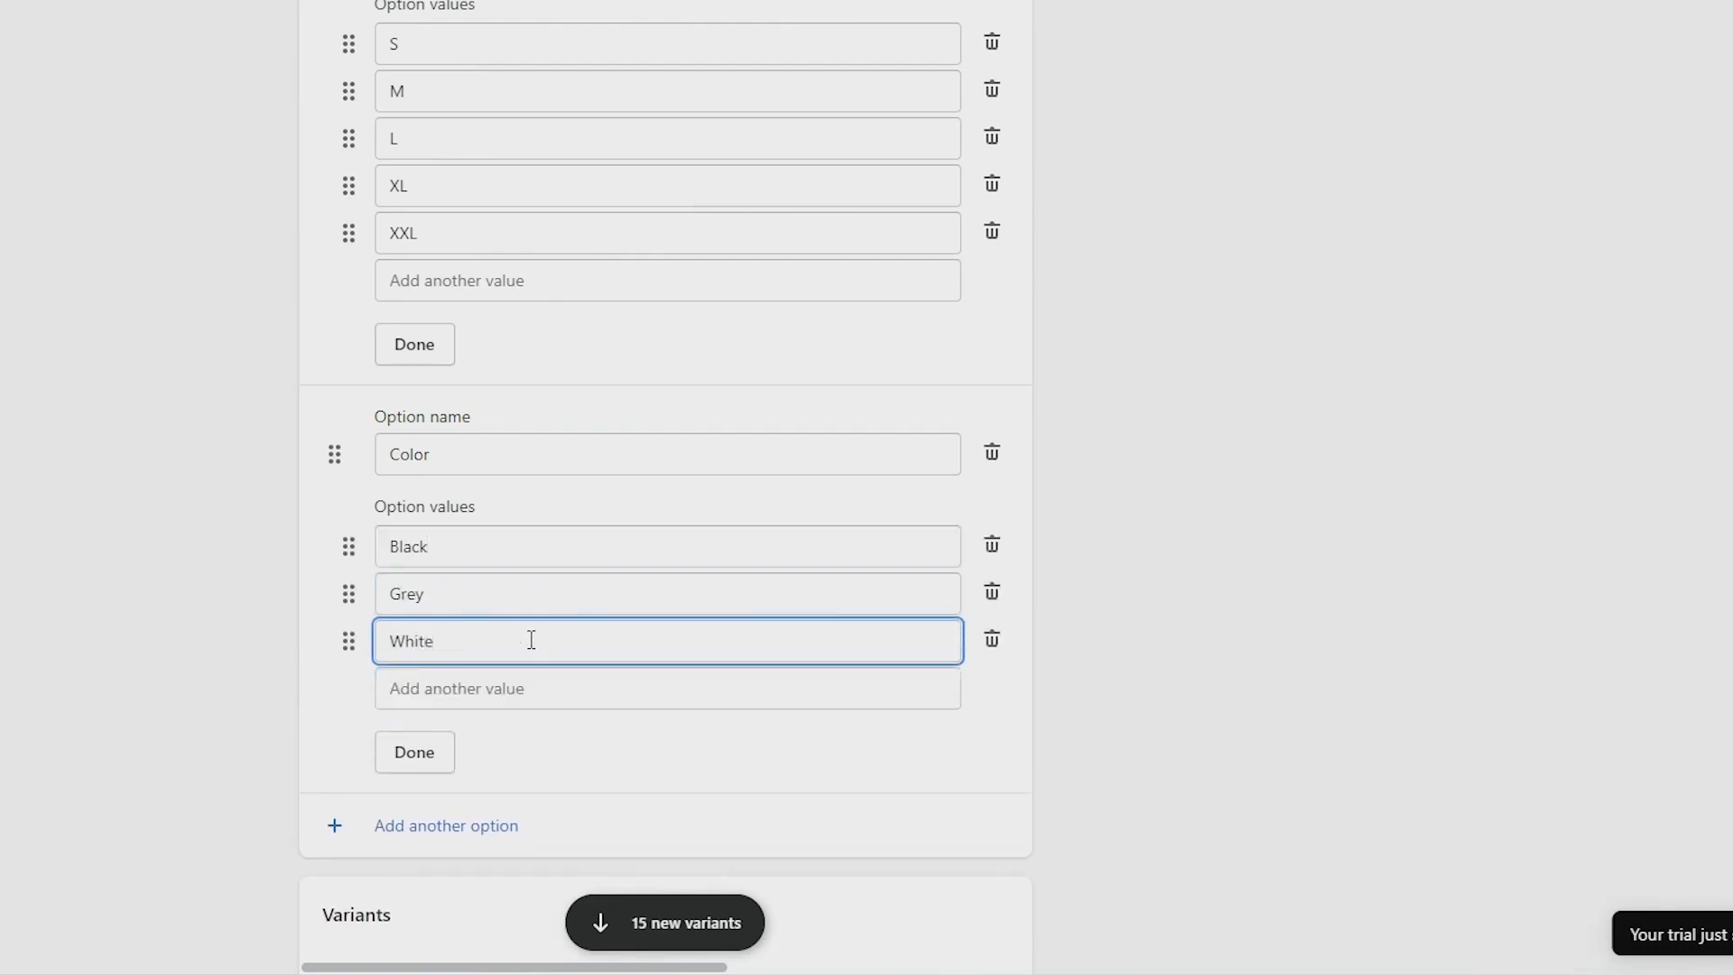
click(424, 756)
click(440, 347)
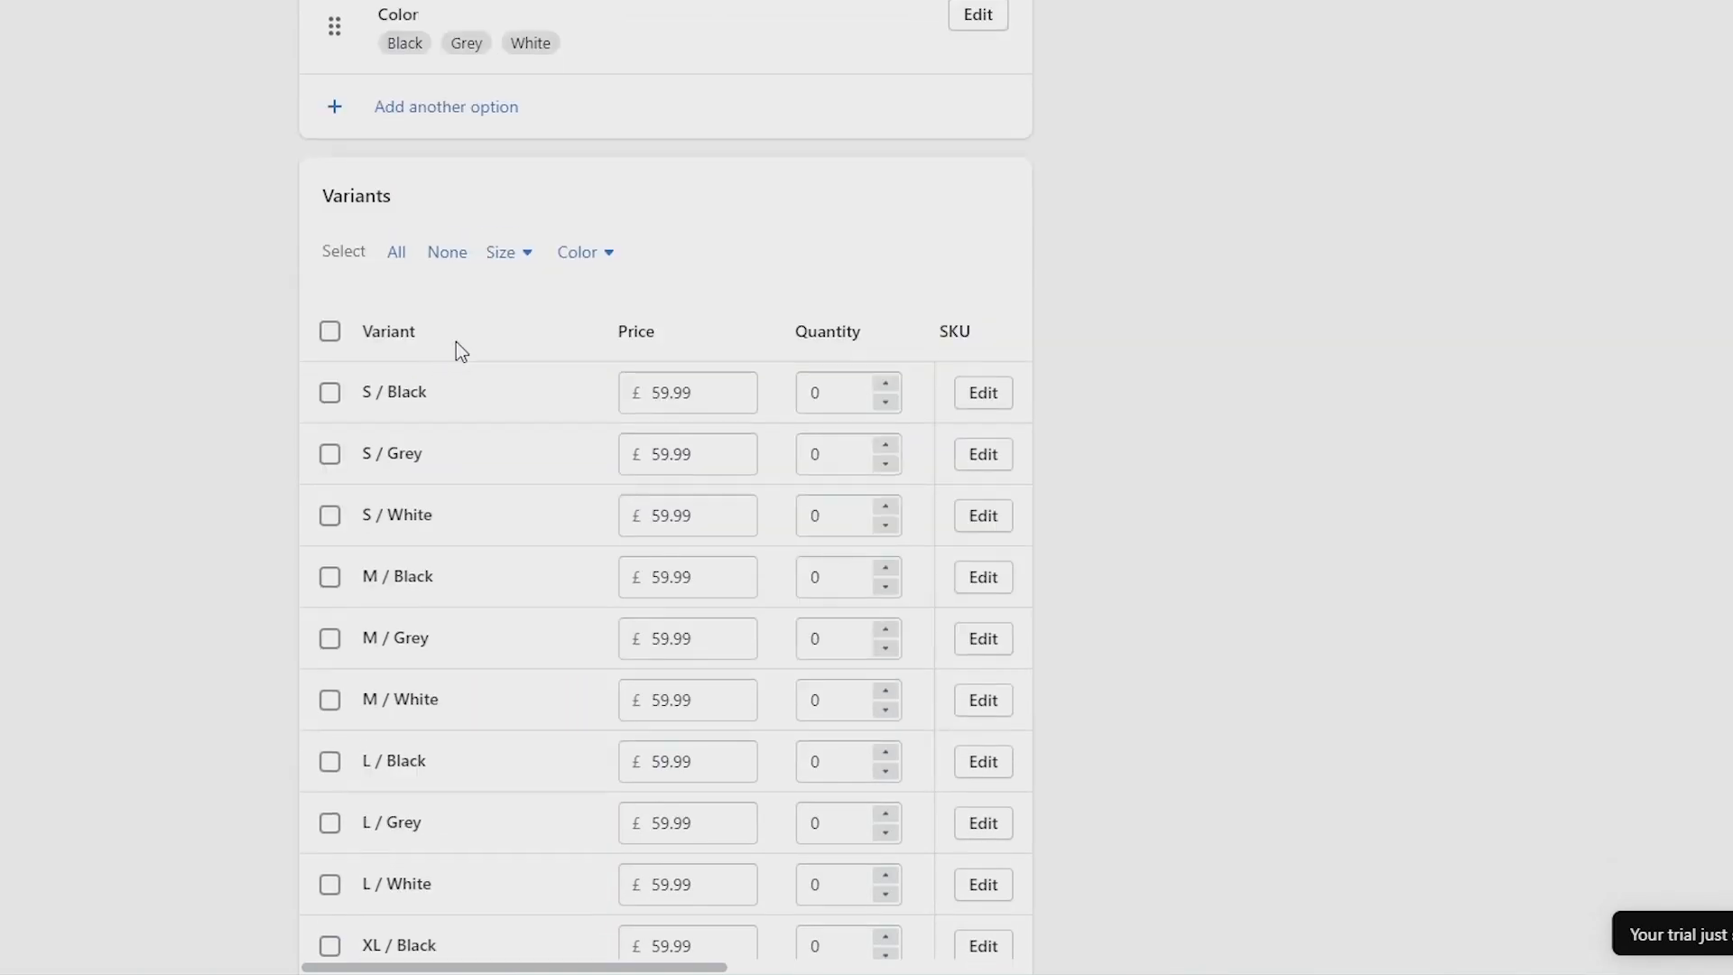
Reopen the Size option to review its values, and close its editor again.
scroll(608, 289, up, 5)
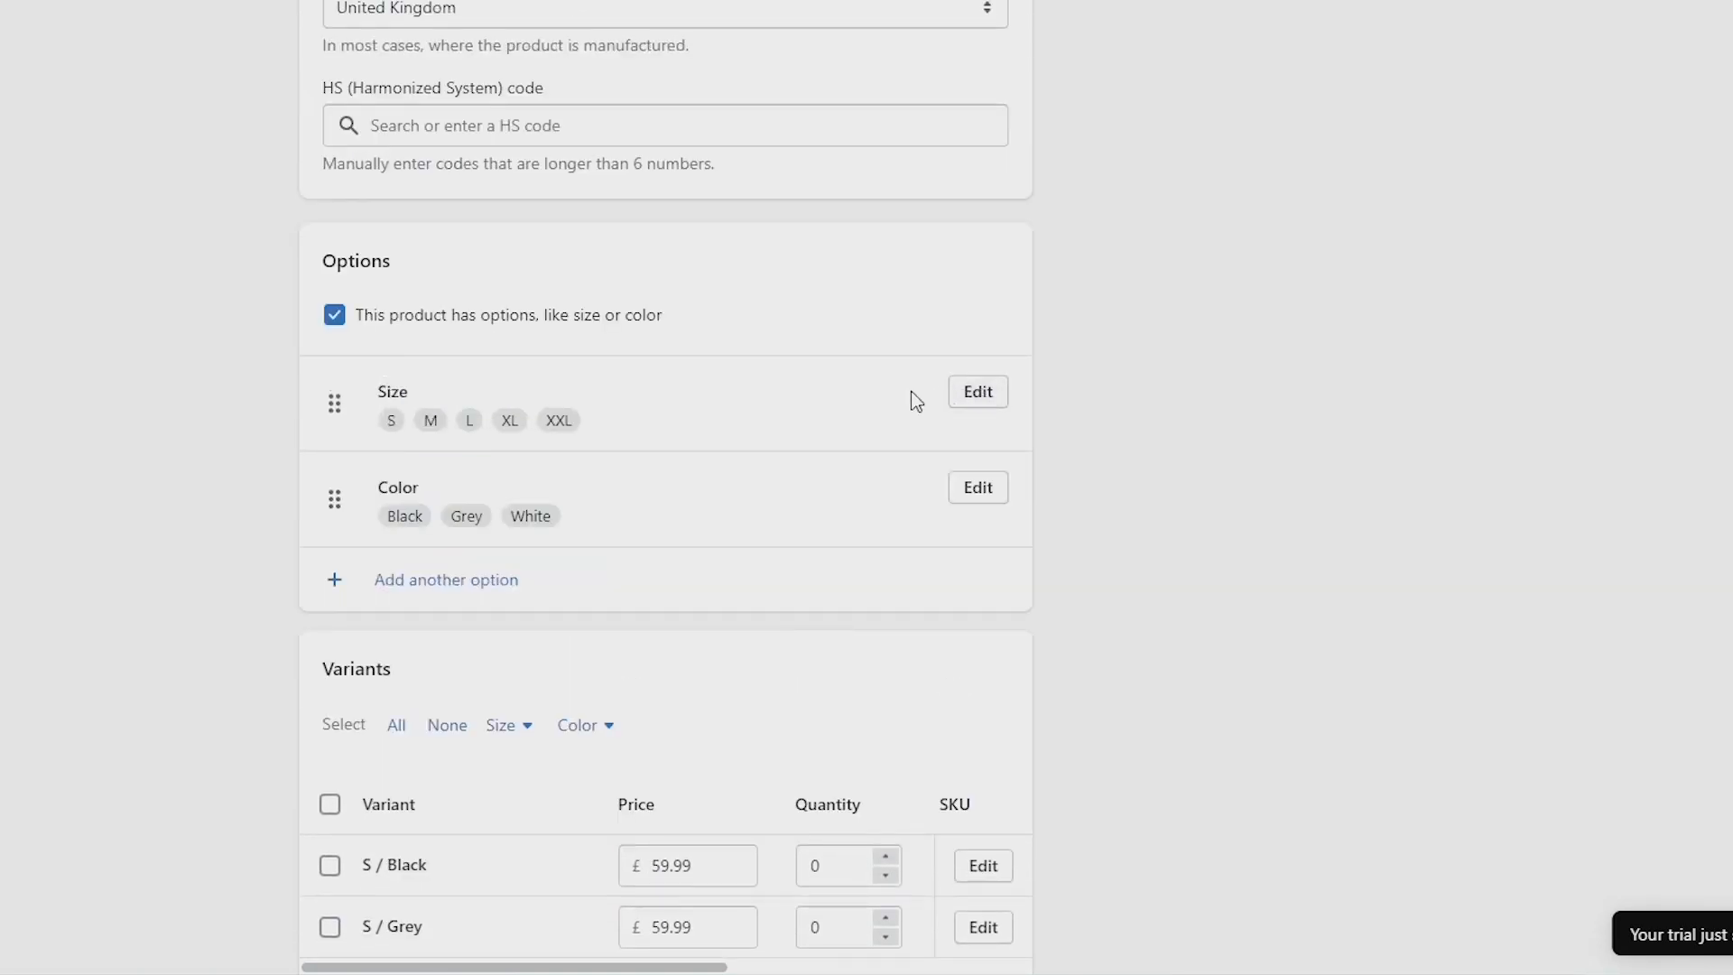
click(986, 398)
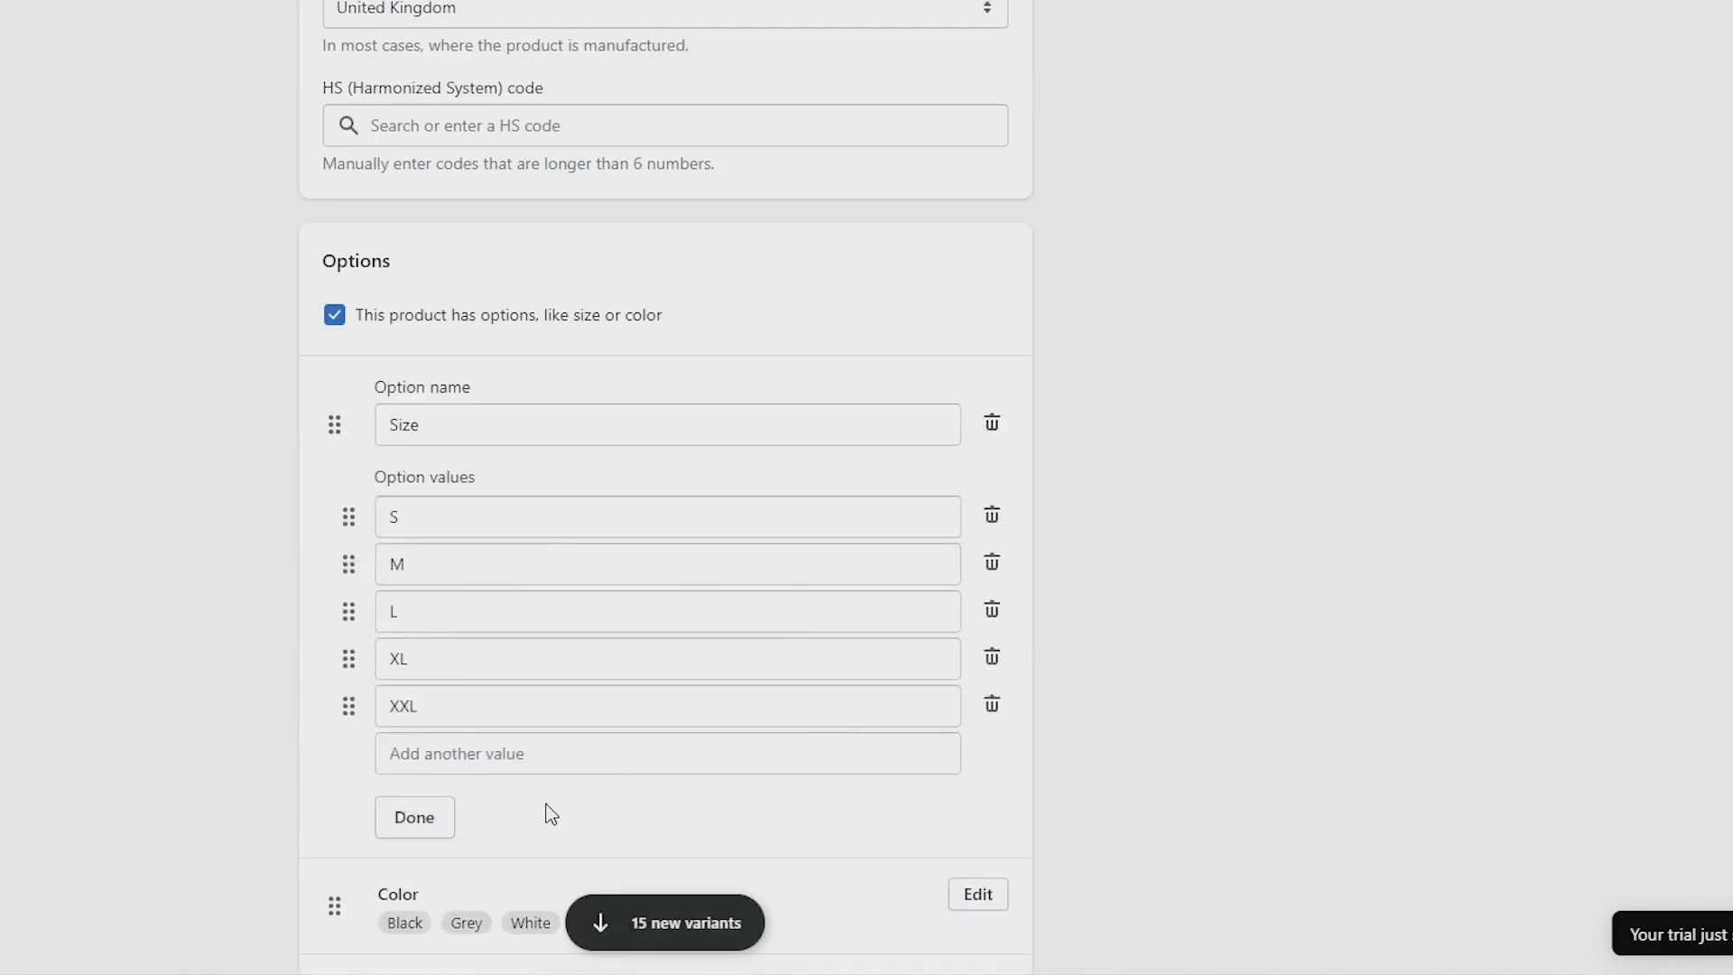
click(430, 816)
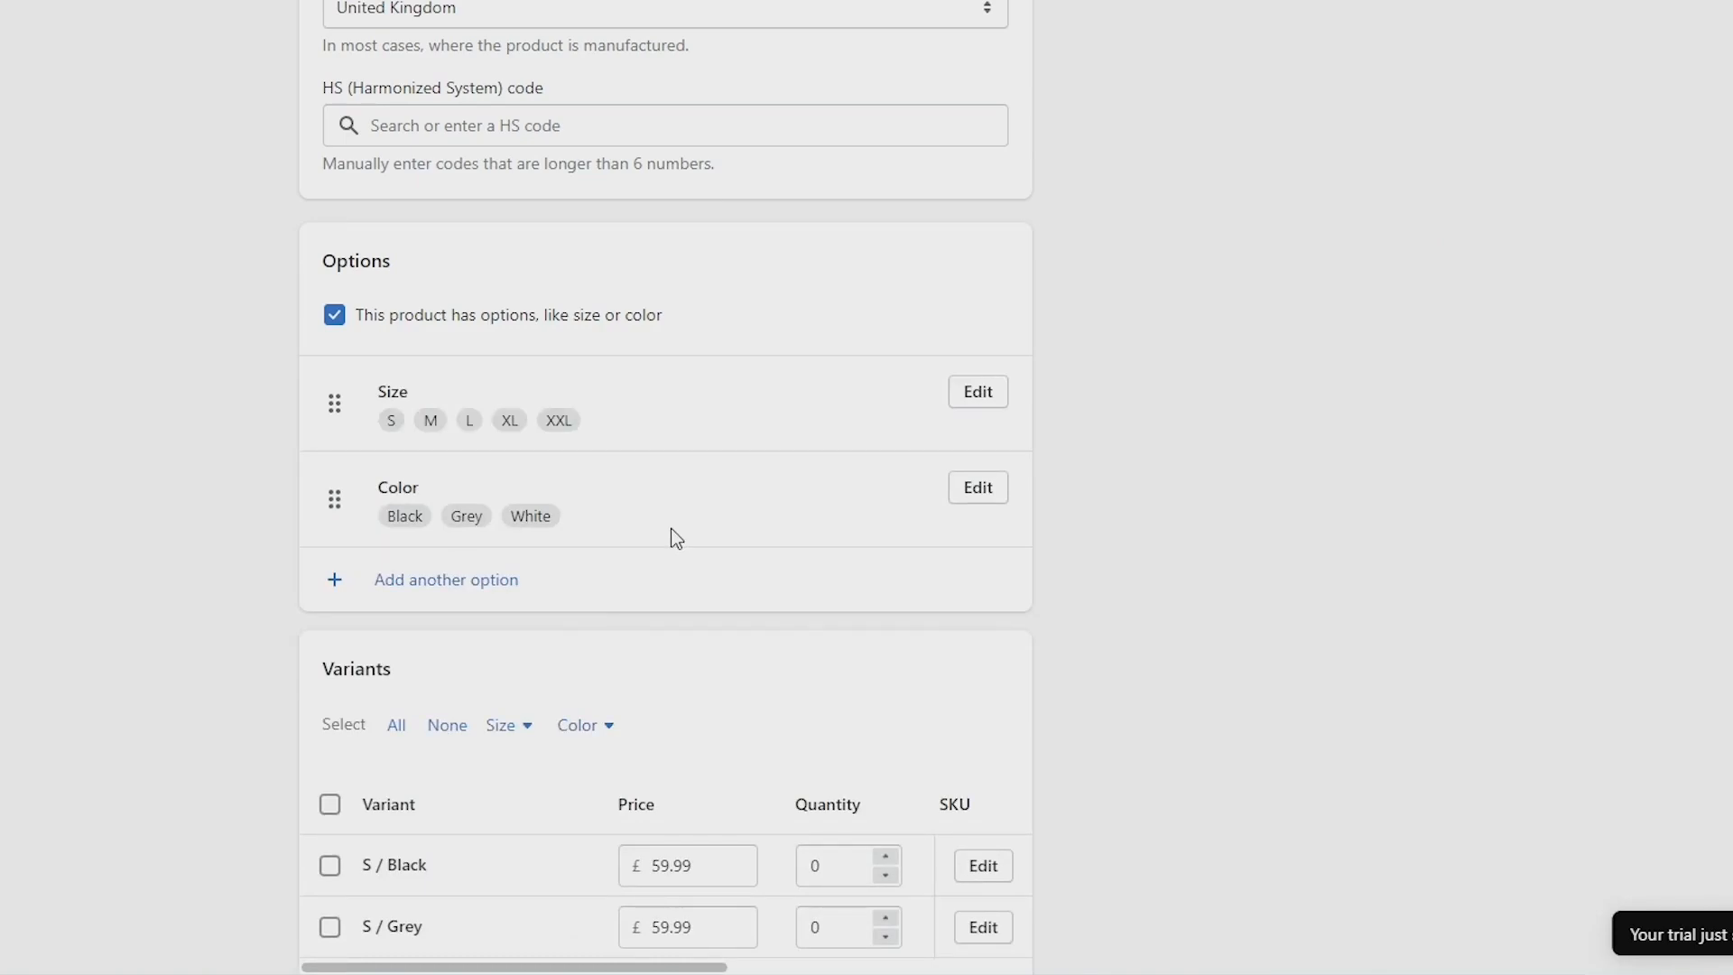
Set the price of the Grey variants in all five sizes to £69.99 in the variants list.
scroll(677, 539, down, 7)
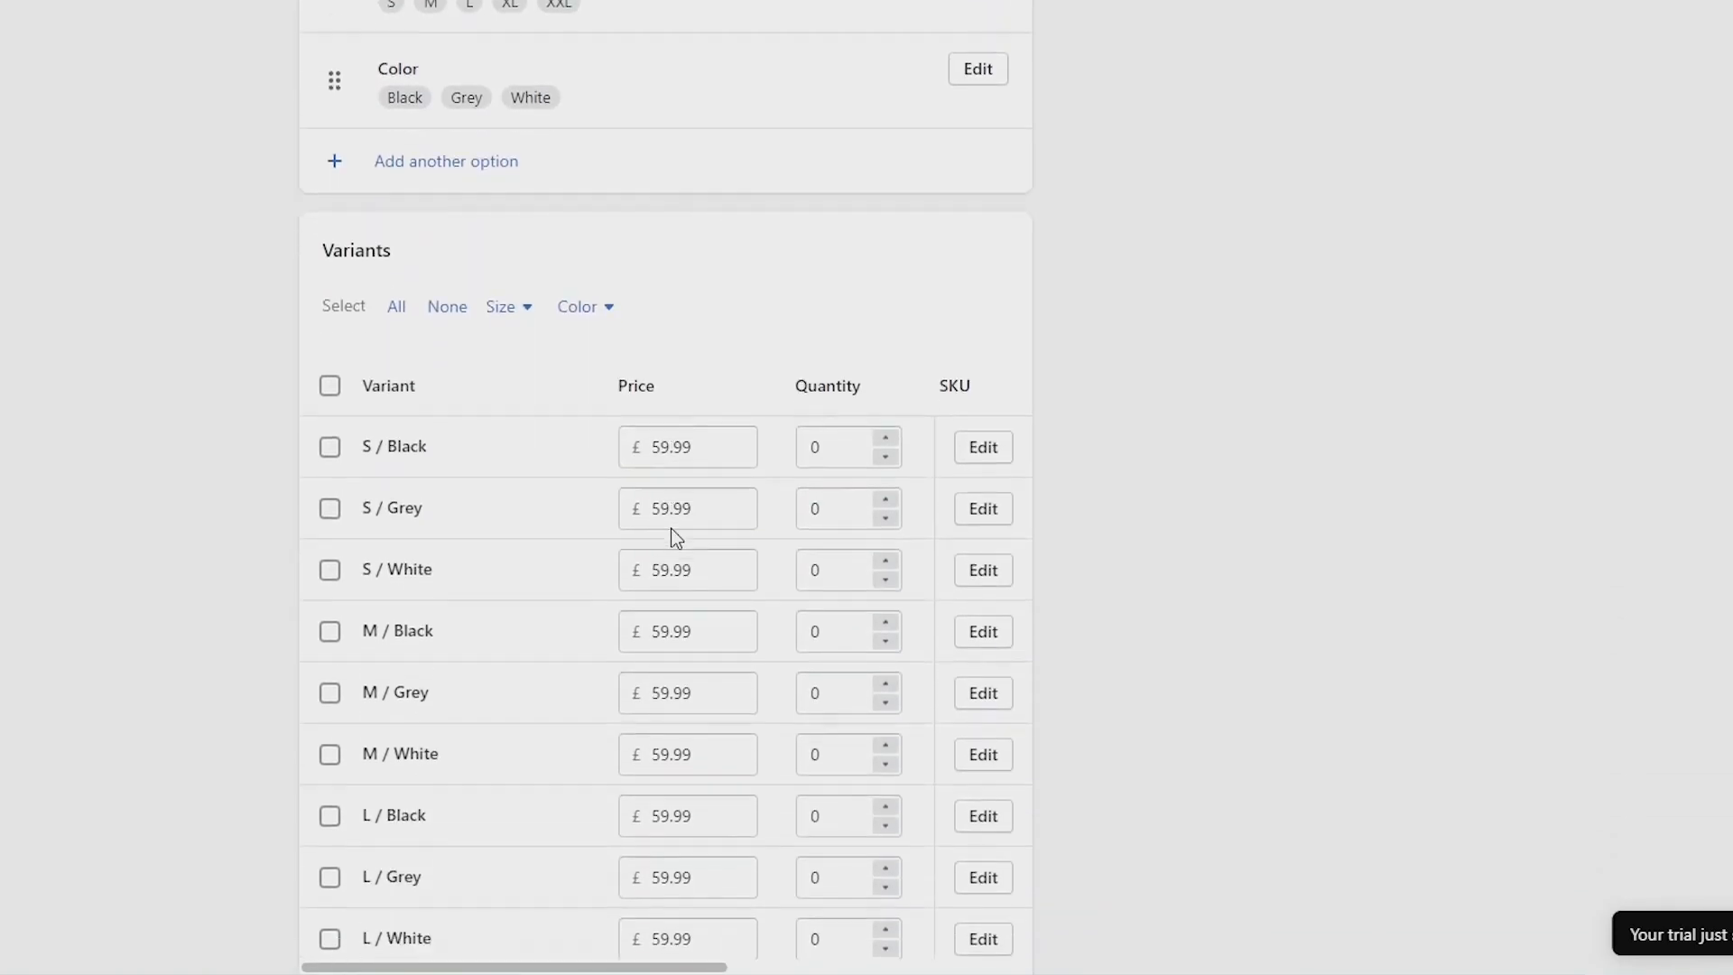
scroll(677, 539, down, 2)
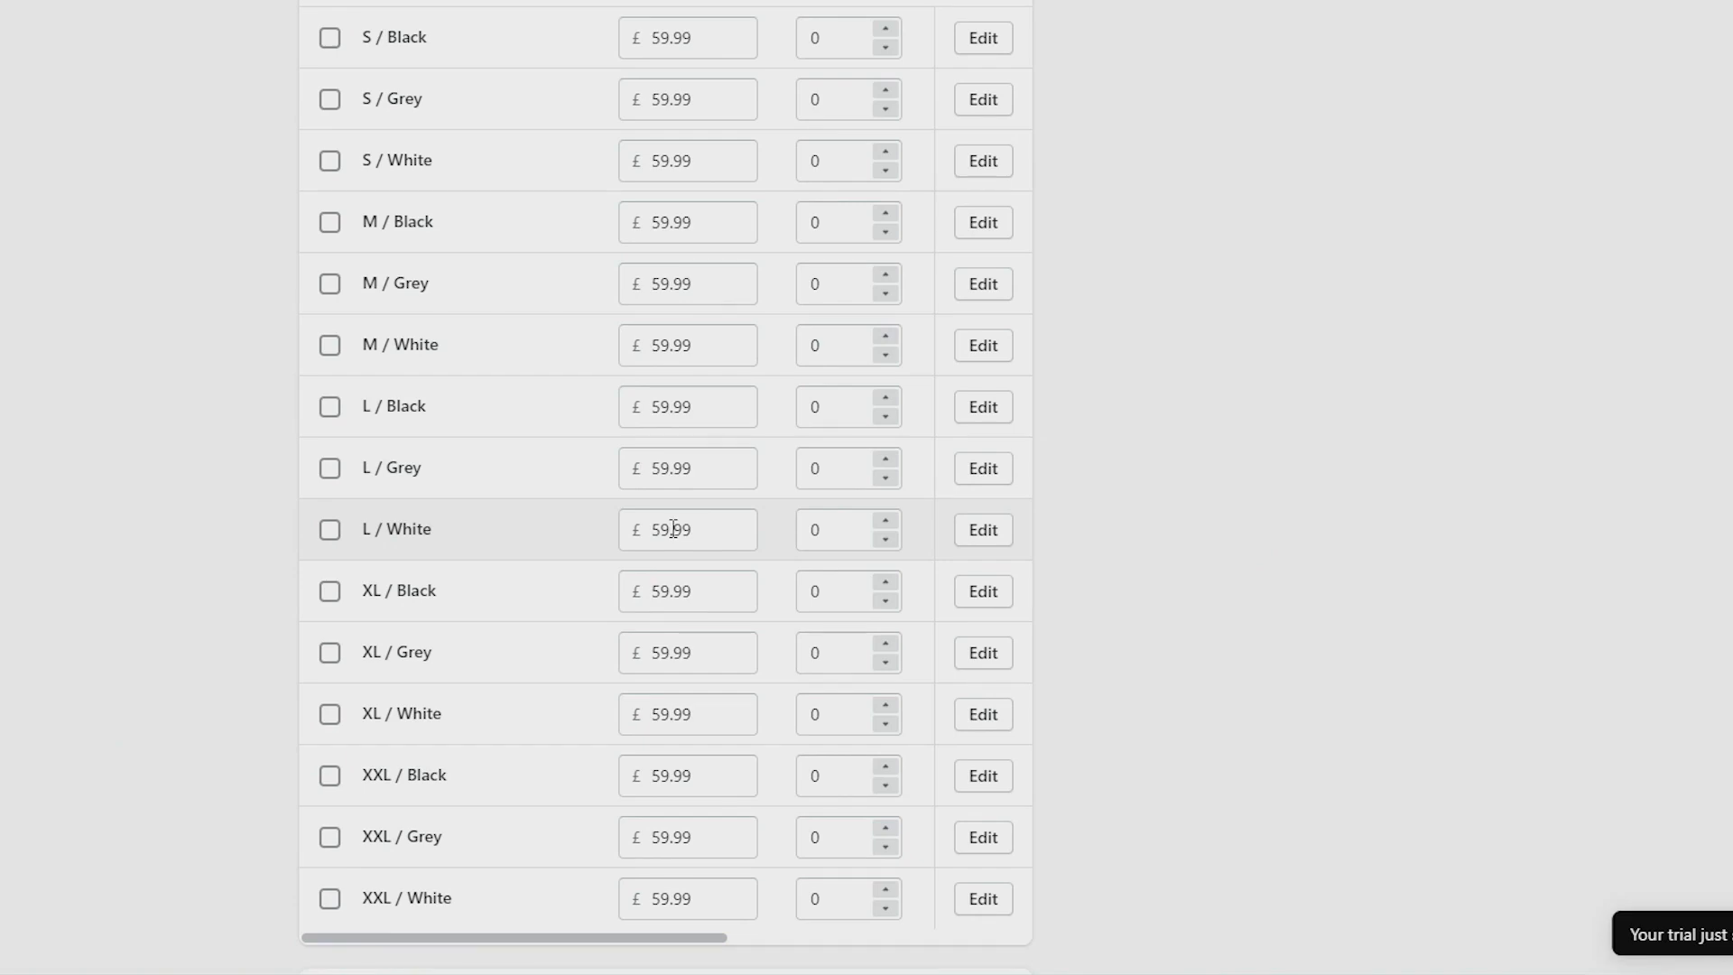
drag(661, 470, 651, 467)
text(69)
drag(670, 285, 650, 283)
text(69)
drag(670, 99, 651, 99)
text(69)
drag(669, 652, 651, 651)
text(69)
drag(662, 837, 651, 836)
text(6)
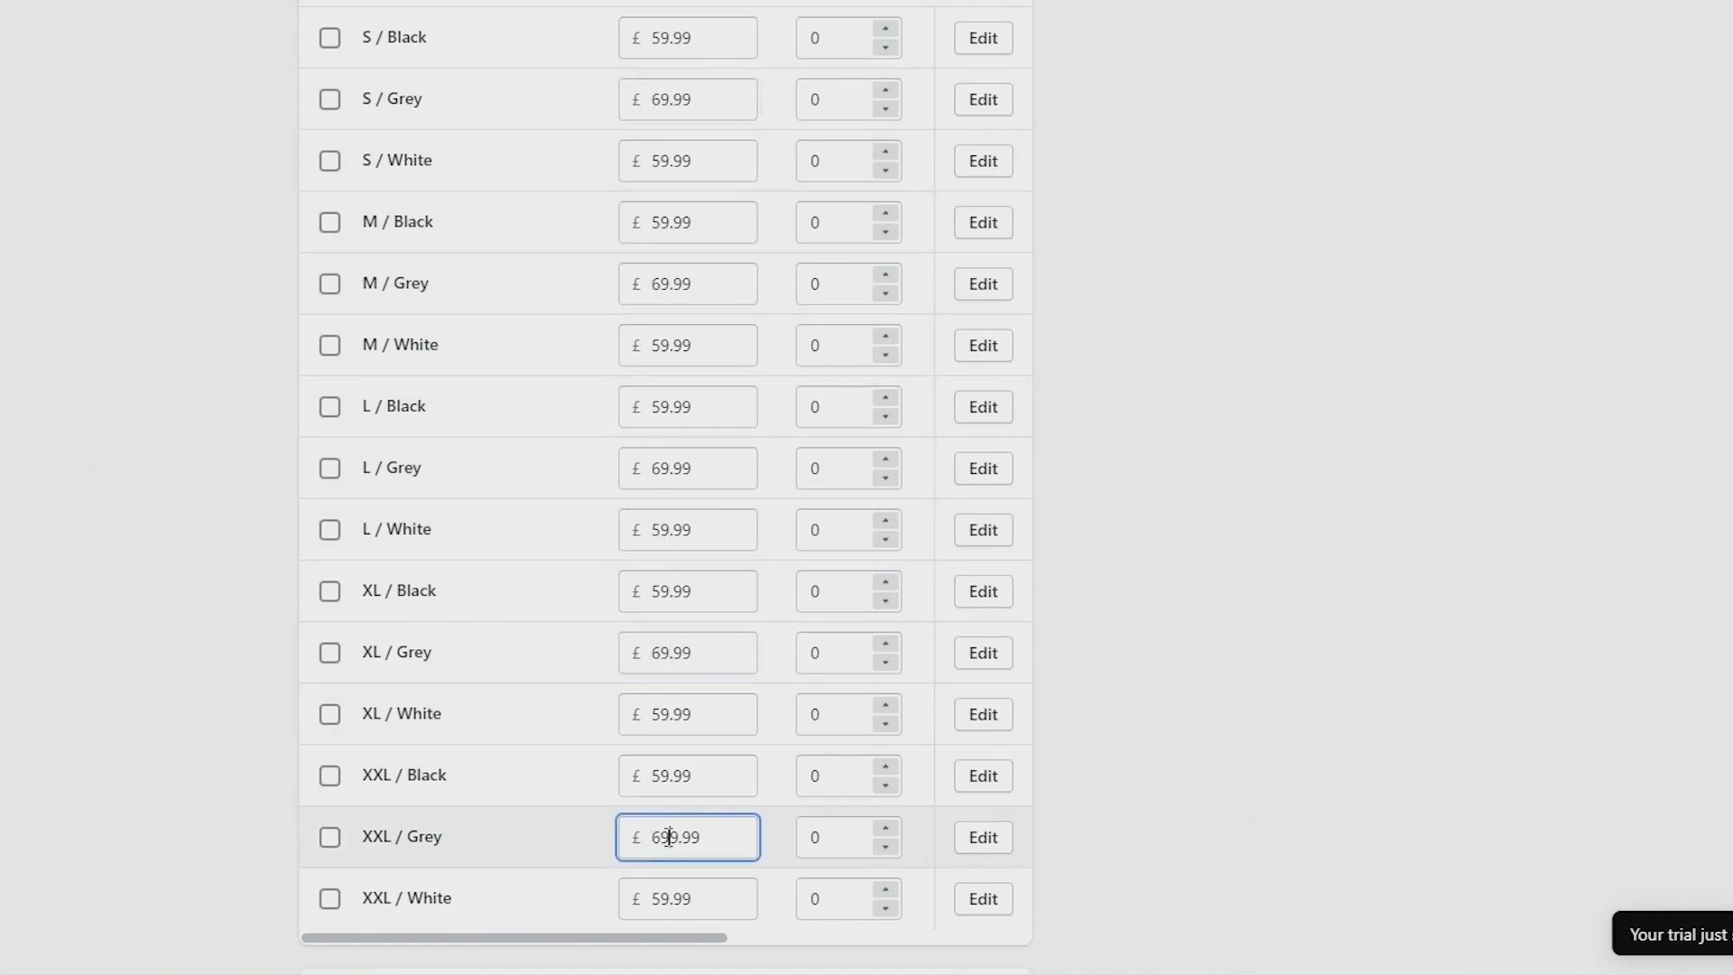
Open the S / Black variant's details to review its price, cost, inventory and customs information, and close them.
scroll(694, 819, up, 3)
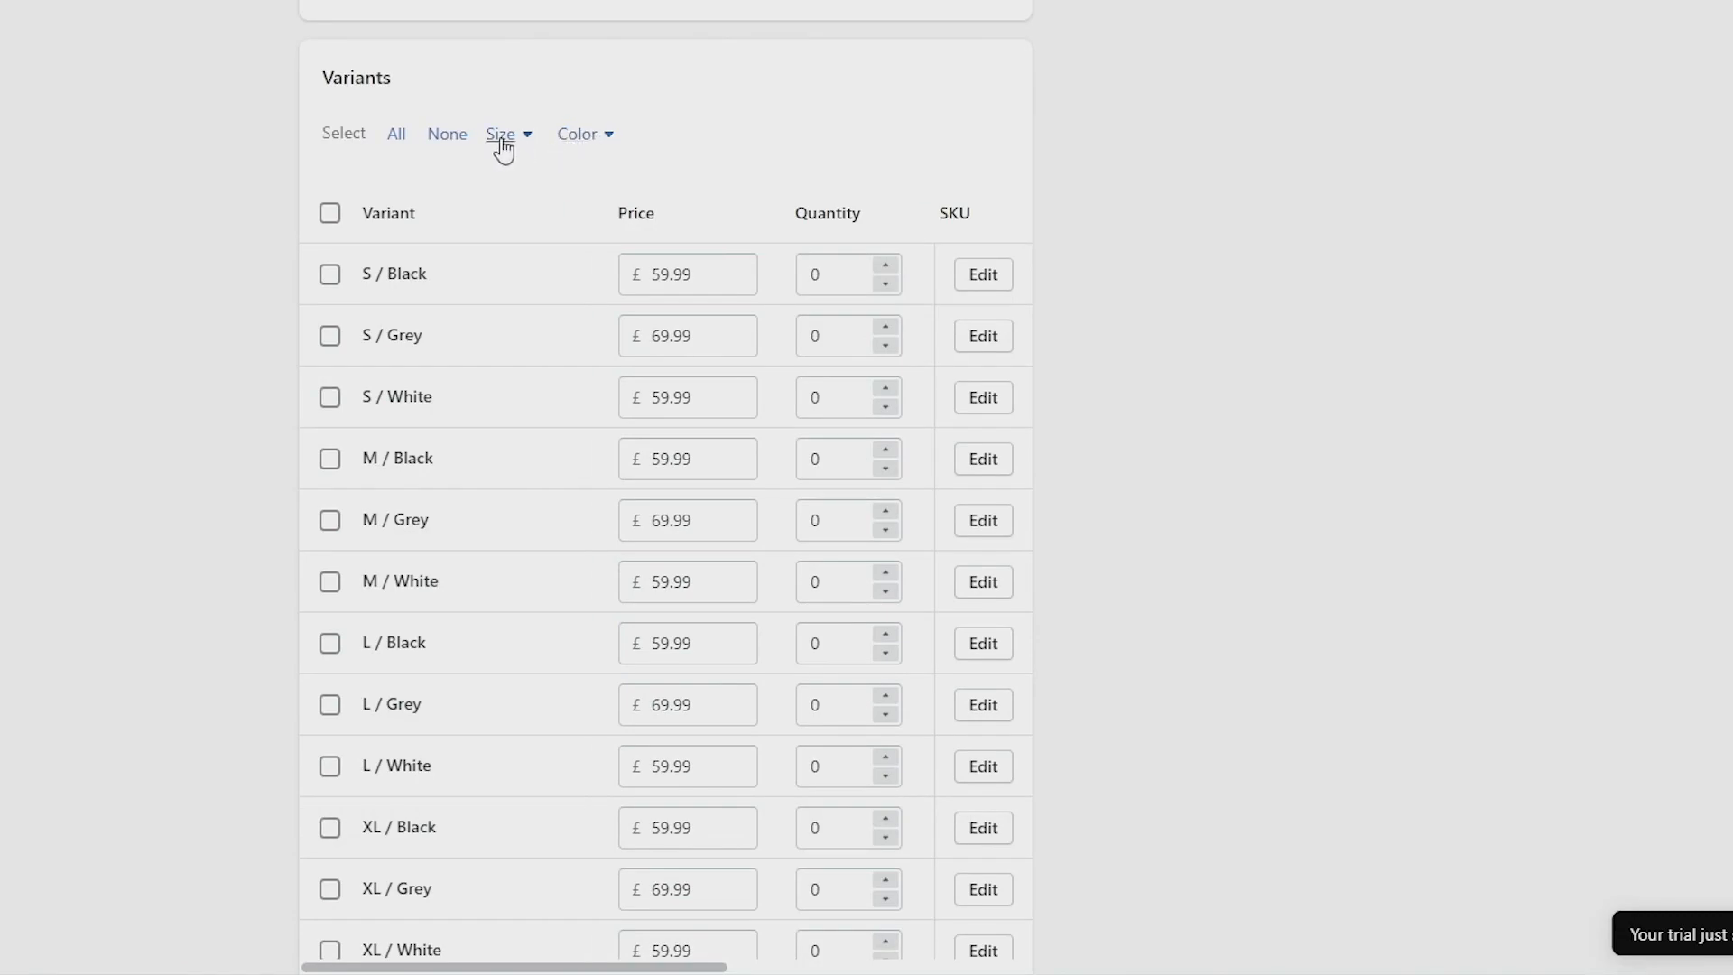
scroll(748, 140, down, 1)
scroll(747, 141, down, 1)
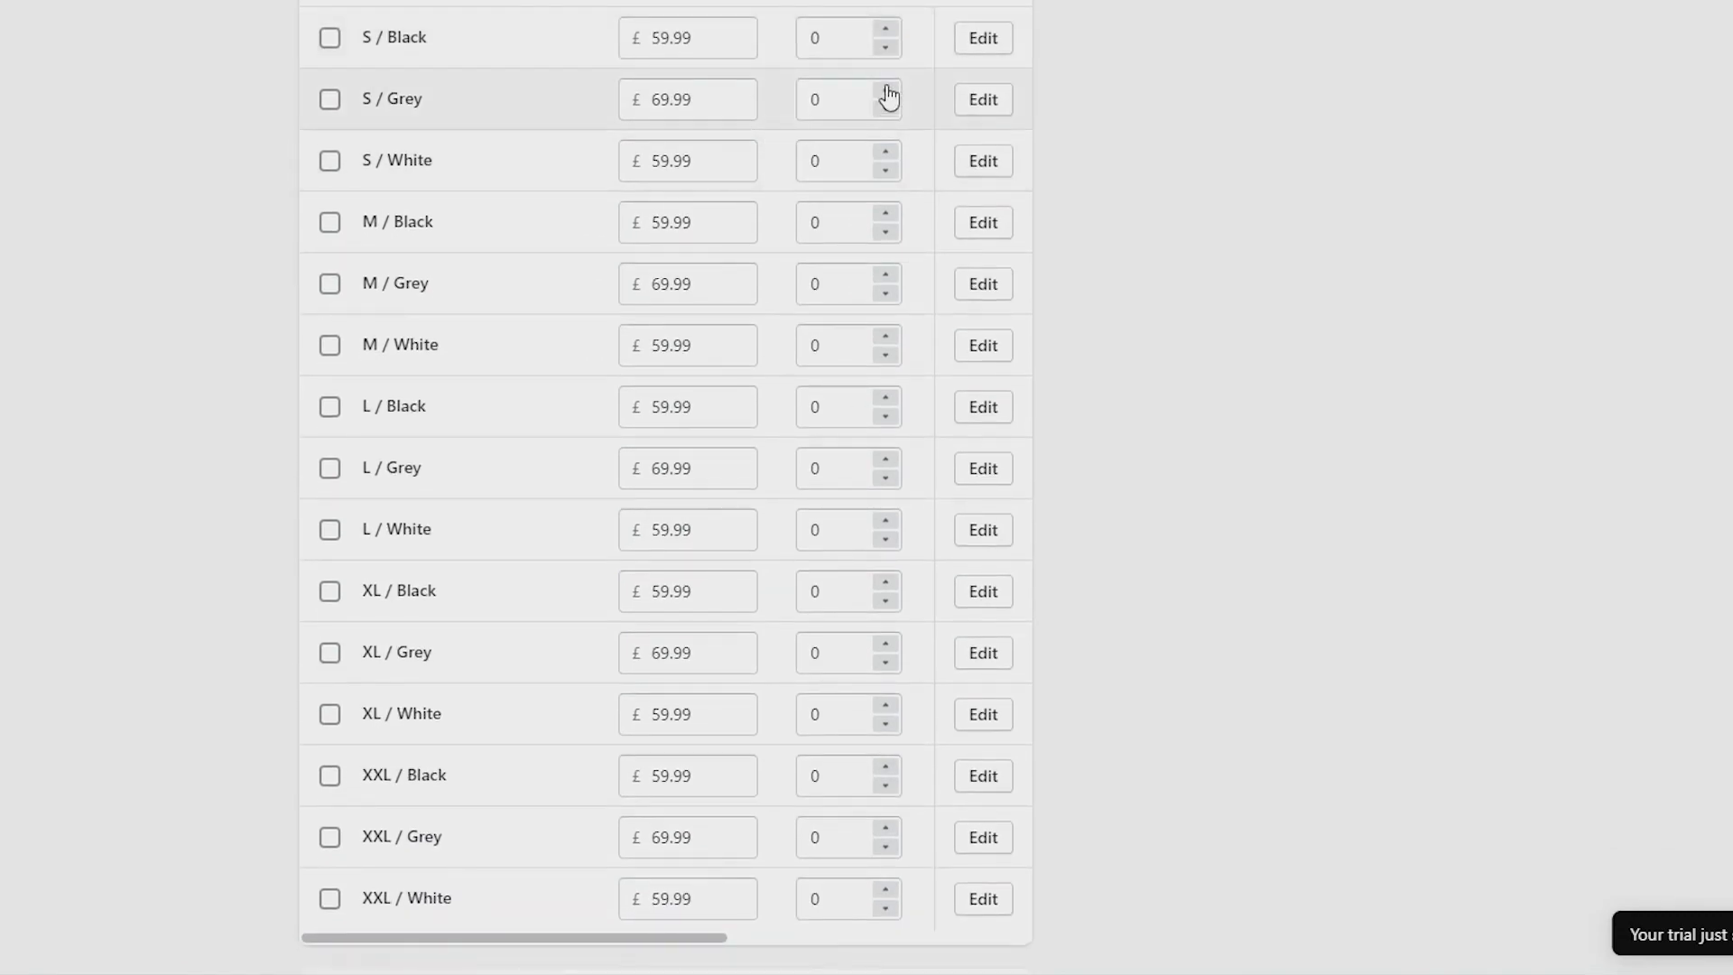
click(974, 40)
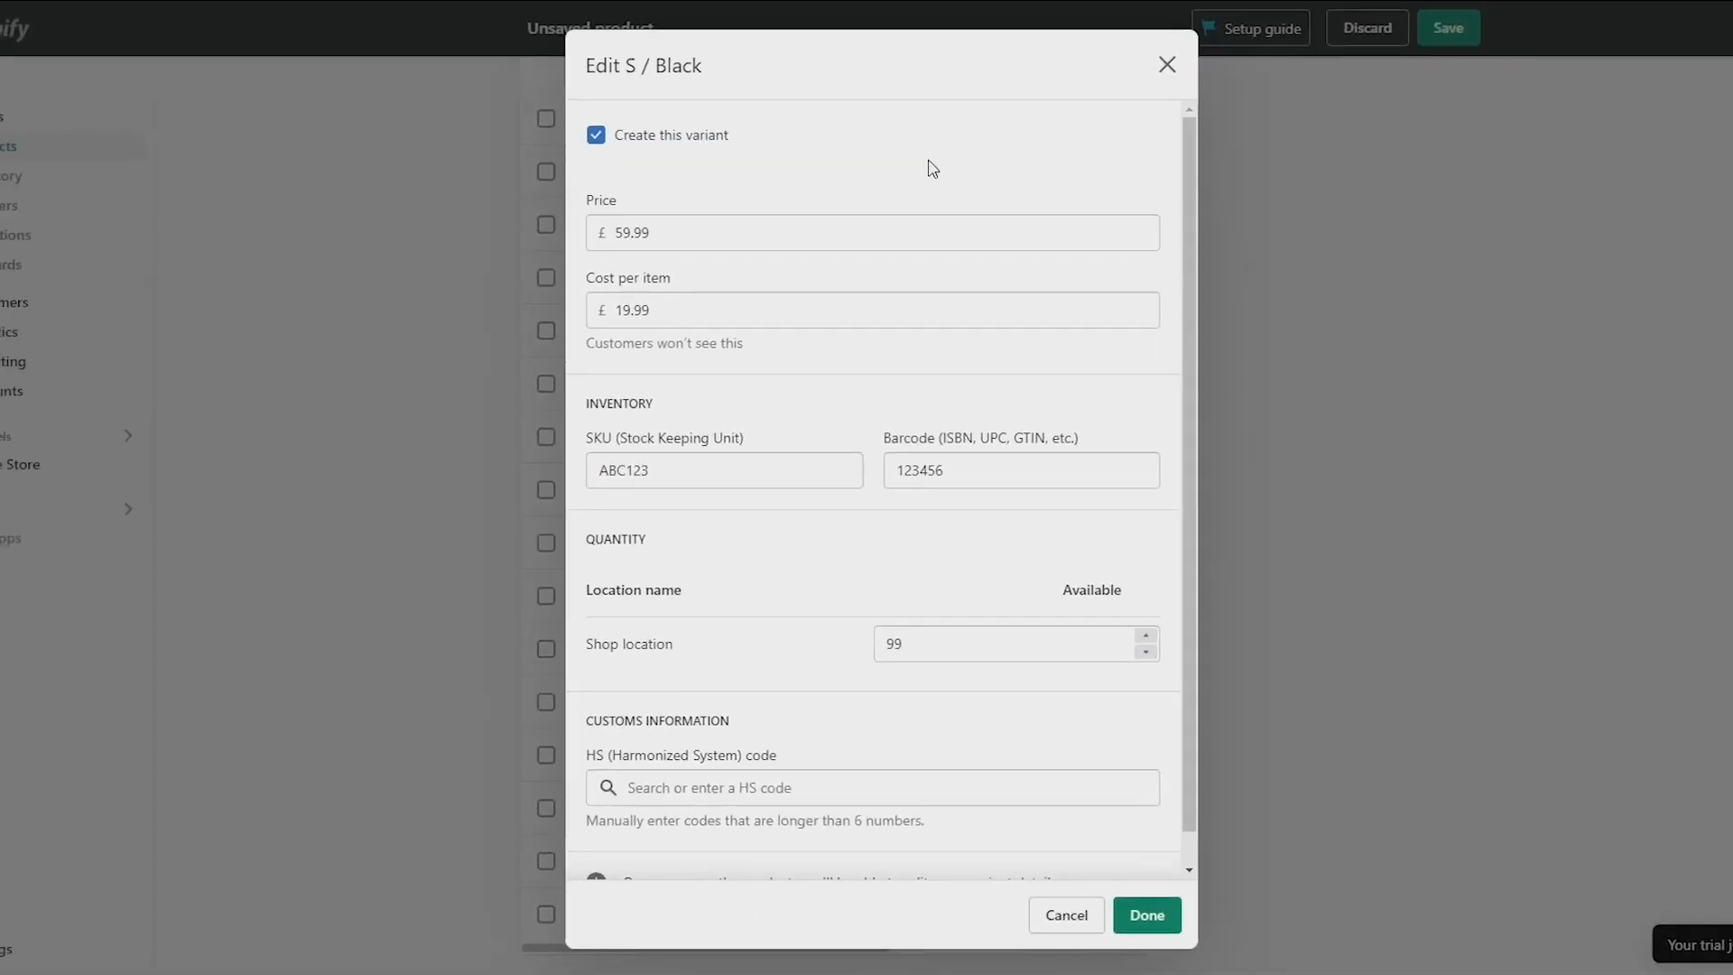
click(1146, 915)
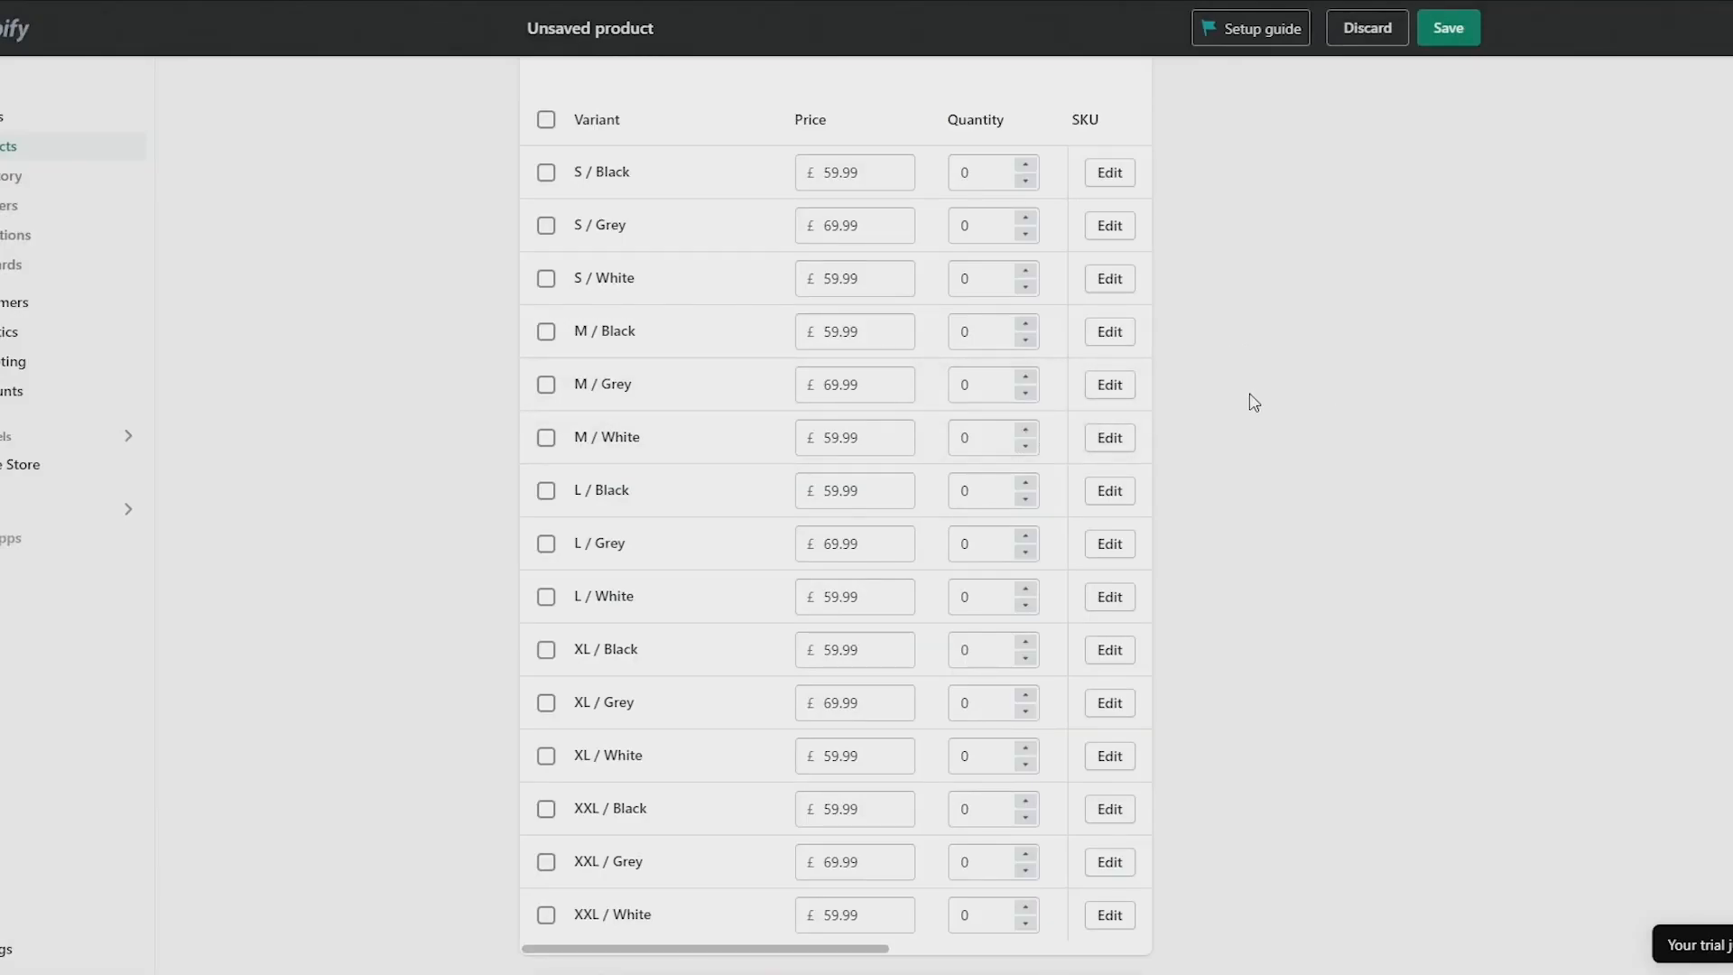
Open the website SEO settings and review the page title, meta description and URL handle of the search engine listing.
scroll(1254, 401, down, 2)
scroll(1255, 401, up, 12)
scroll(1254, 400, up, 15)
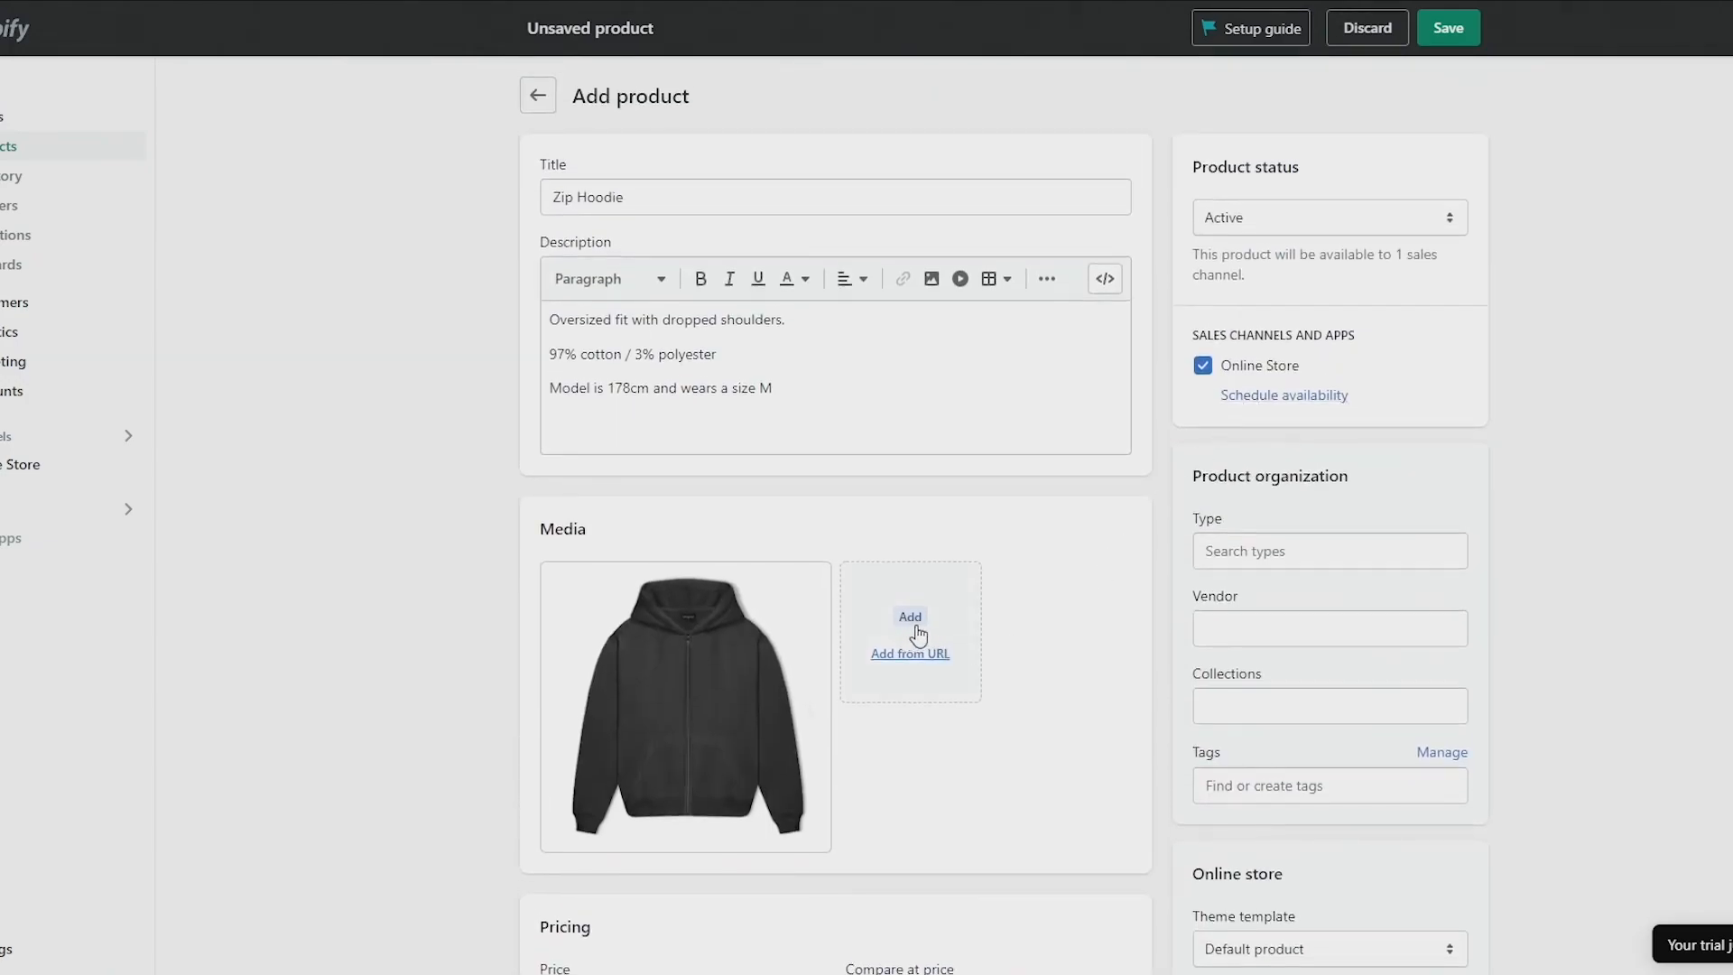
scroll(906, 636, down, 15)
scroll(908, 635, down, 10)
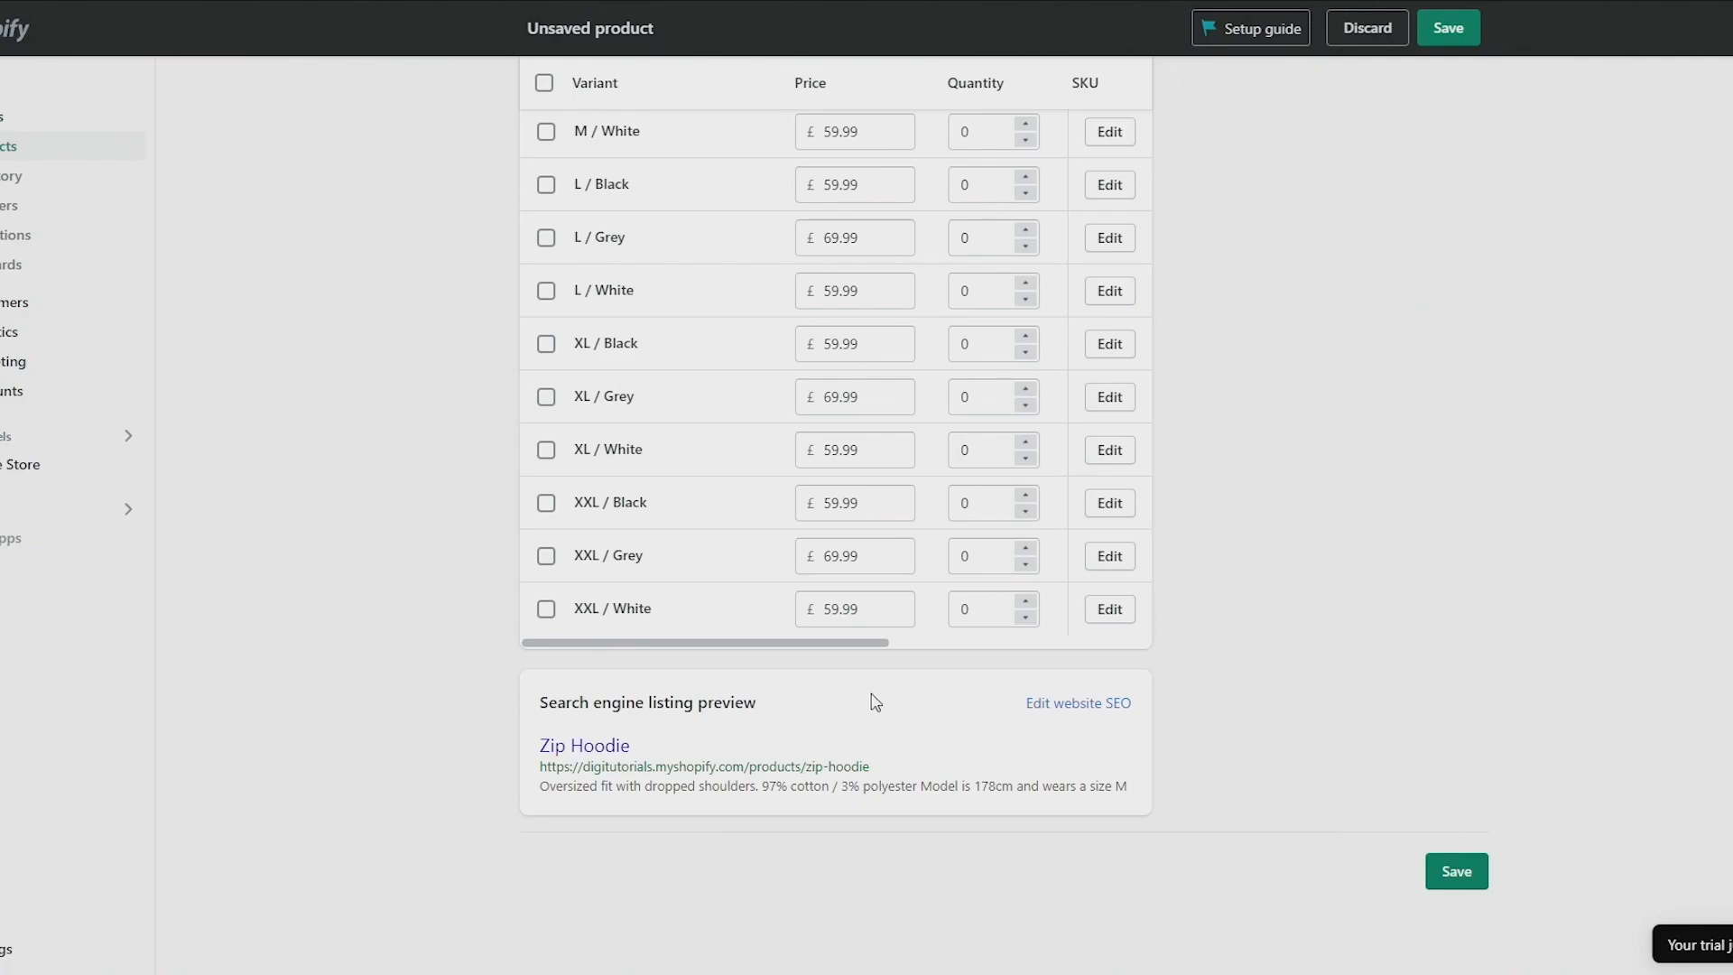
click(1068, 708)
scroll(995, 717, down, 5)
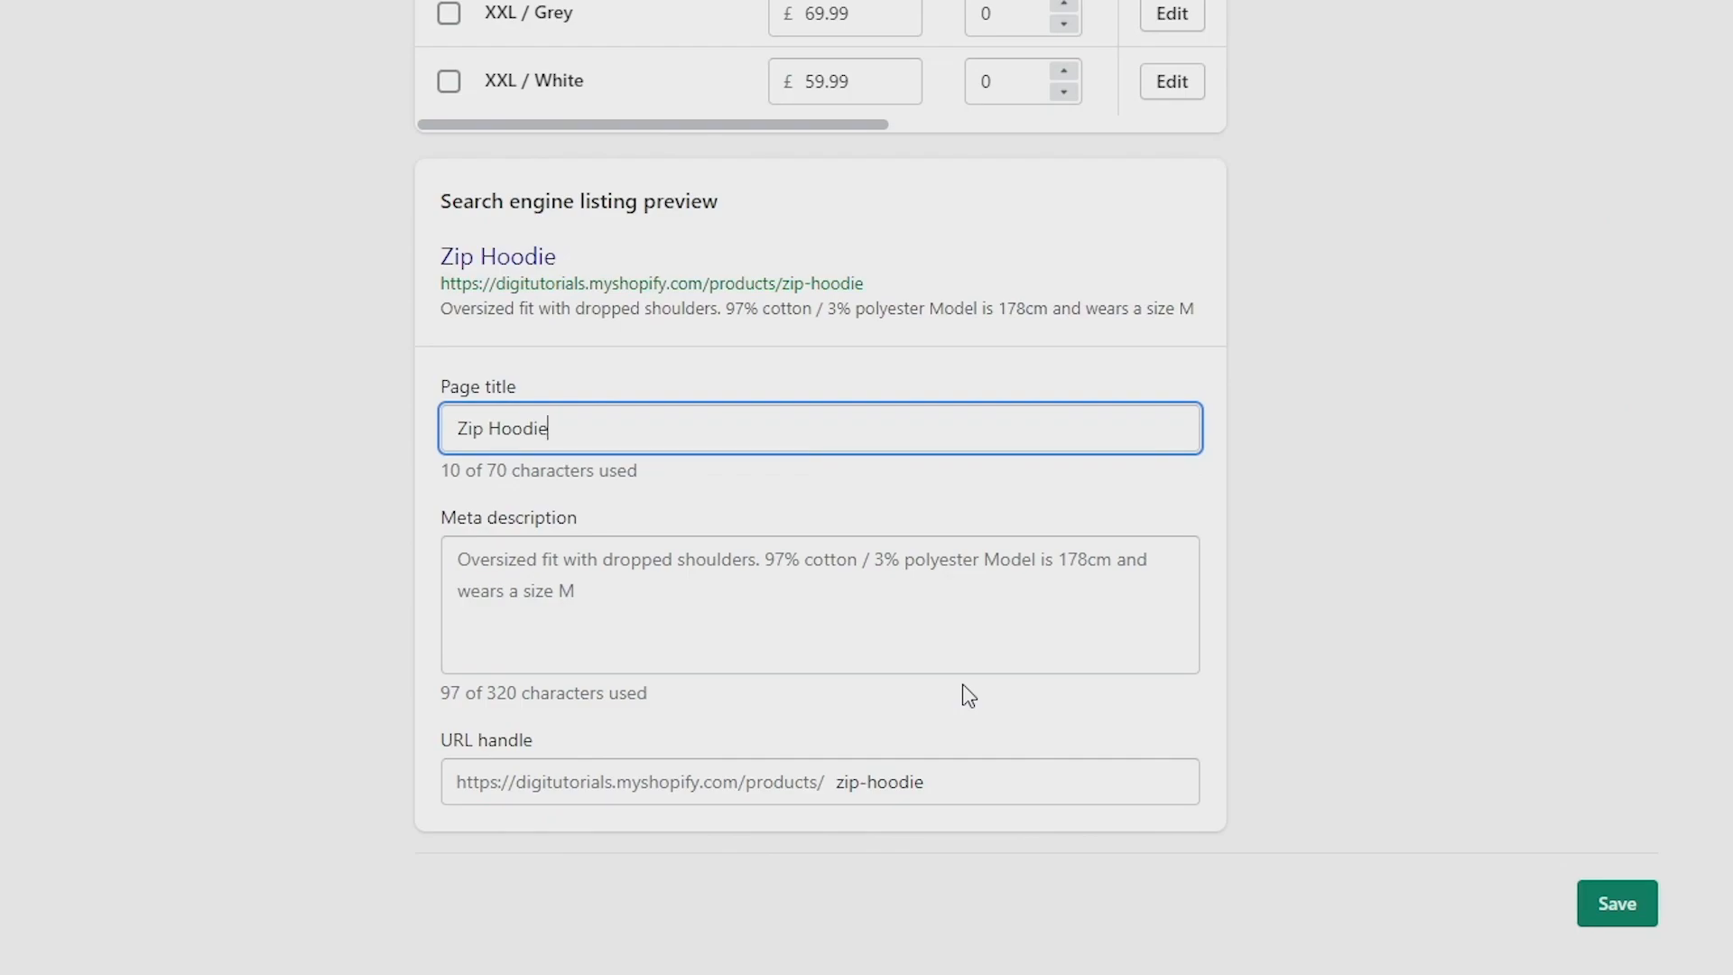
click(770, 604)
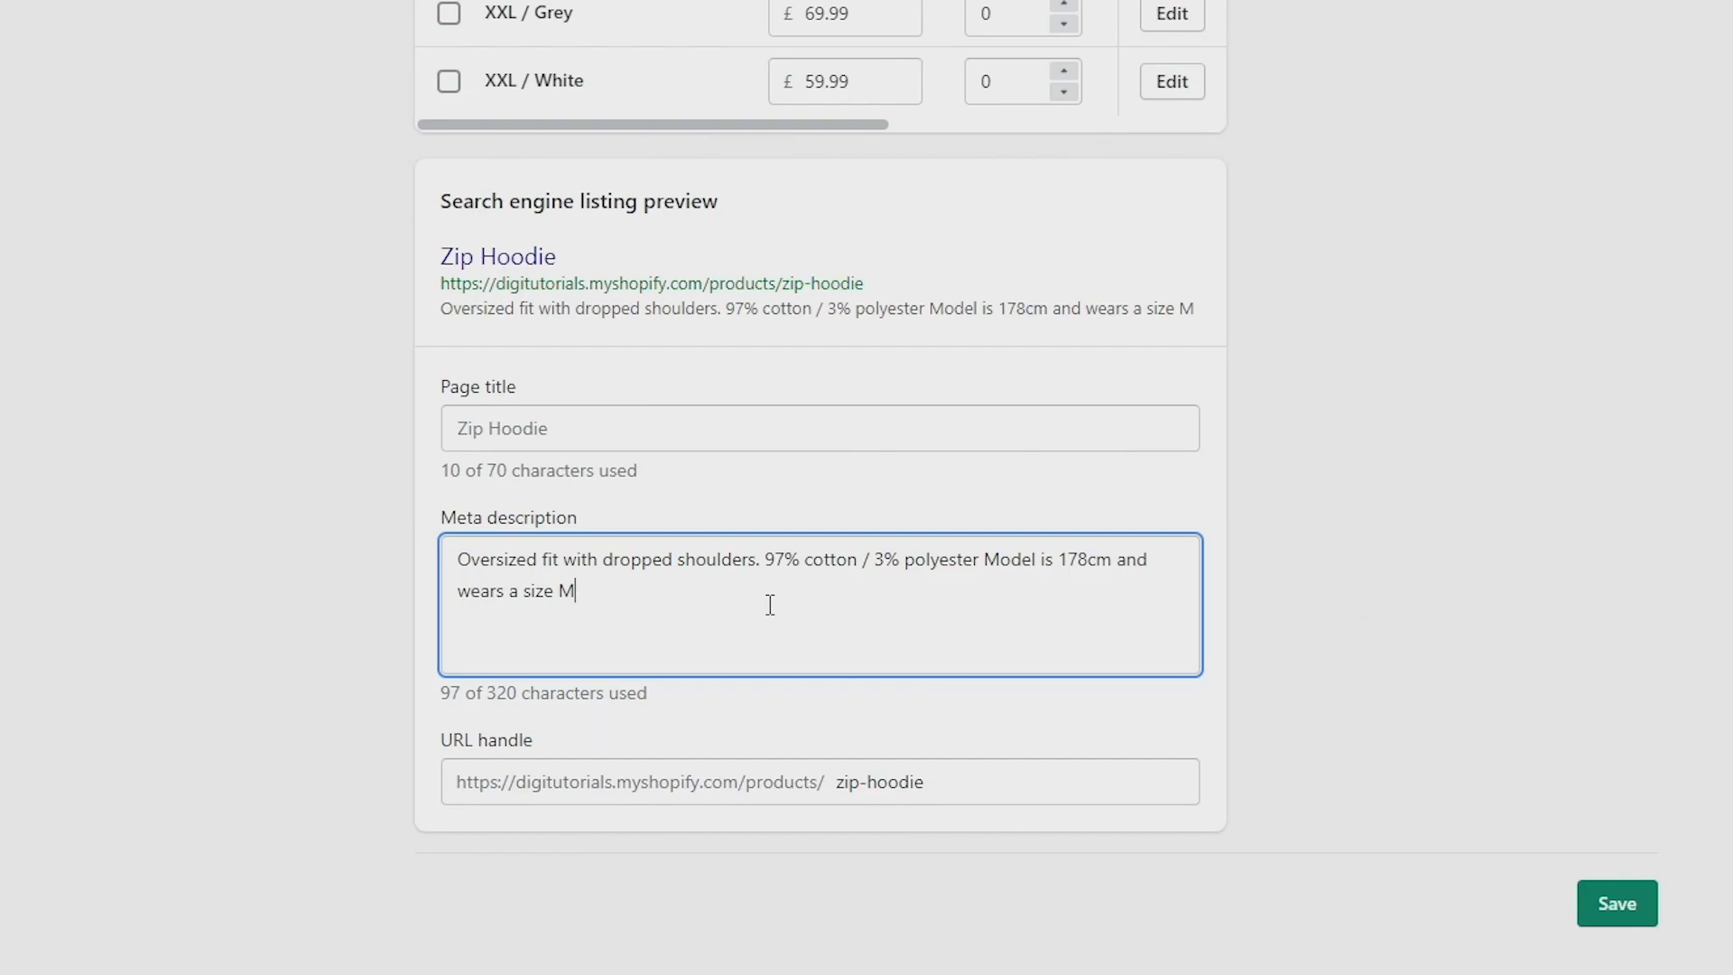
click(975, 782)
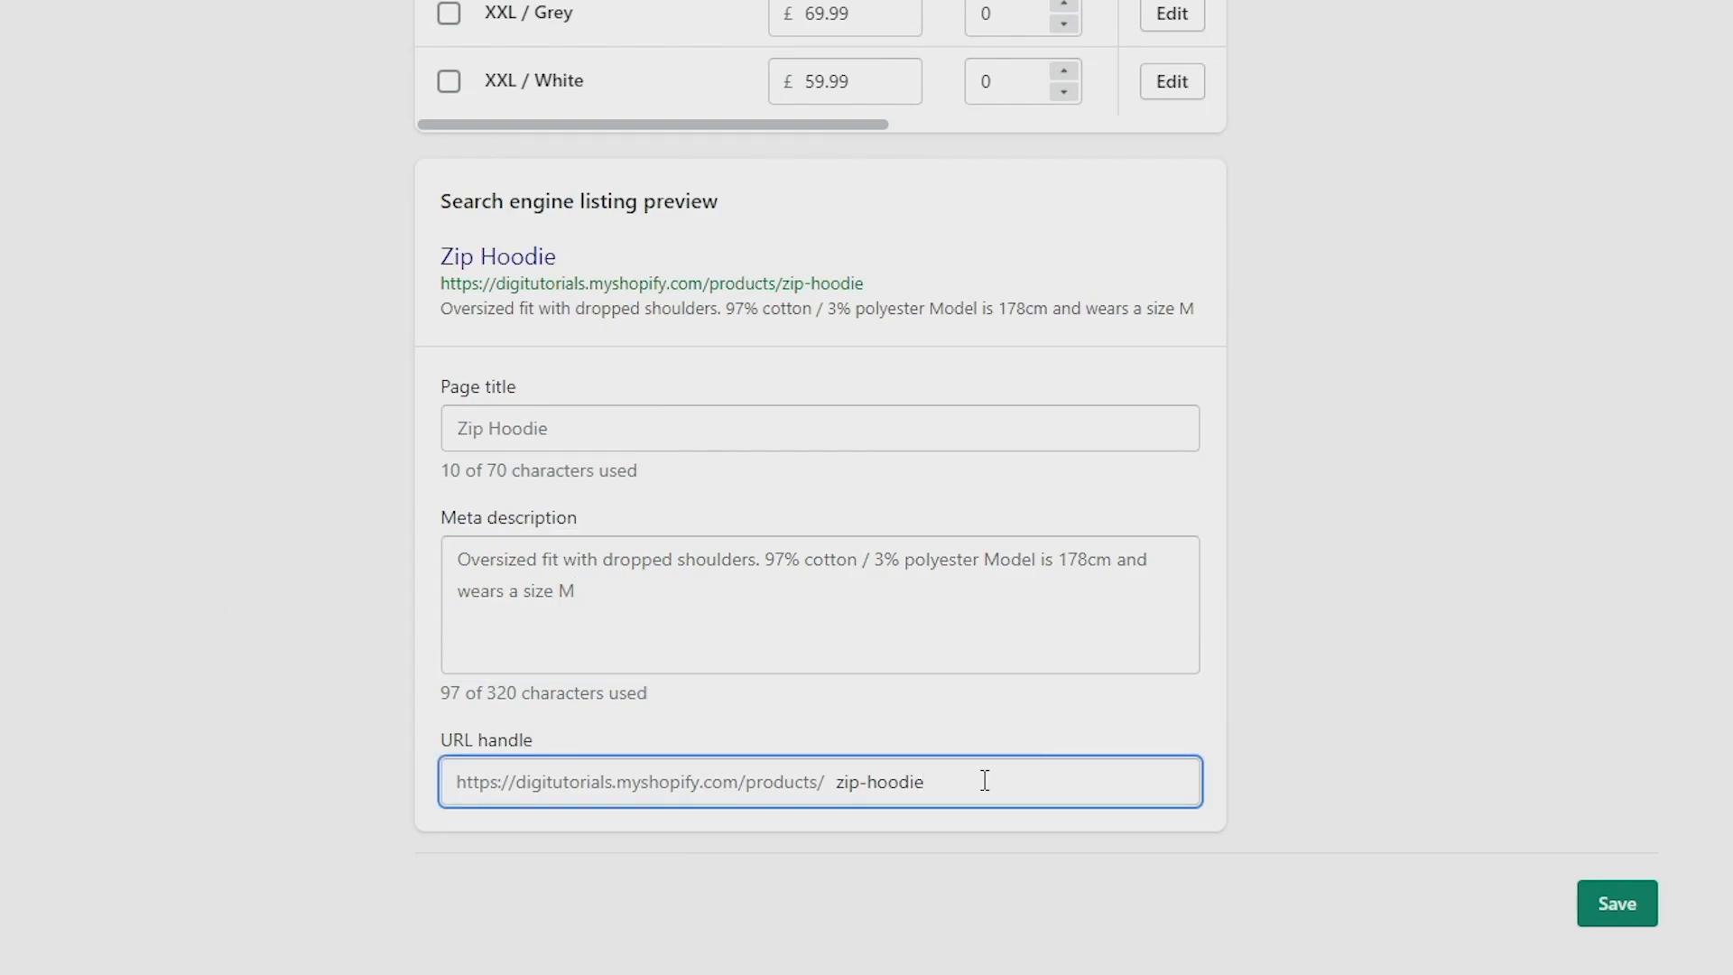
Add Hoodie as a custom product type in the product organization details.
scroll(866, 487, up, 1)
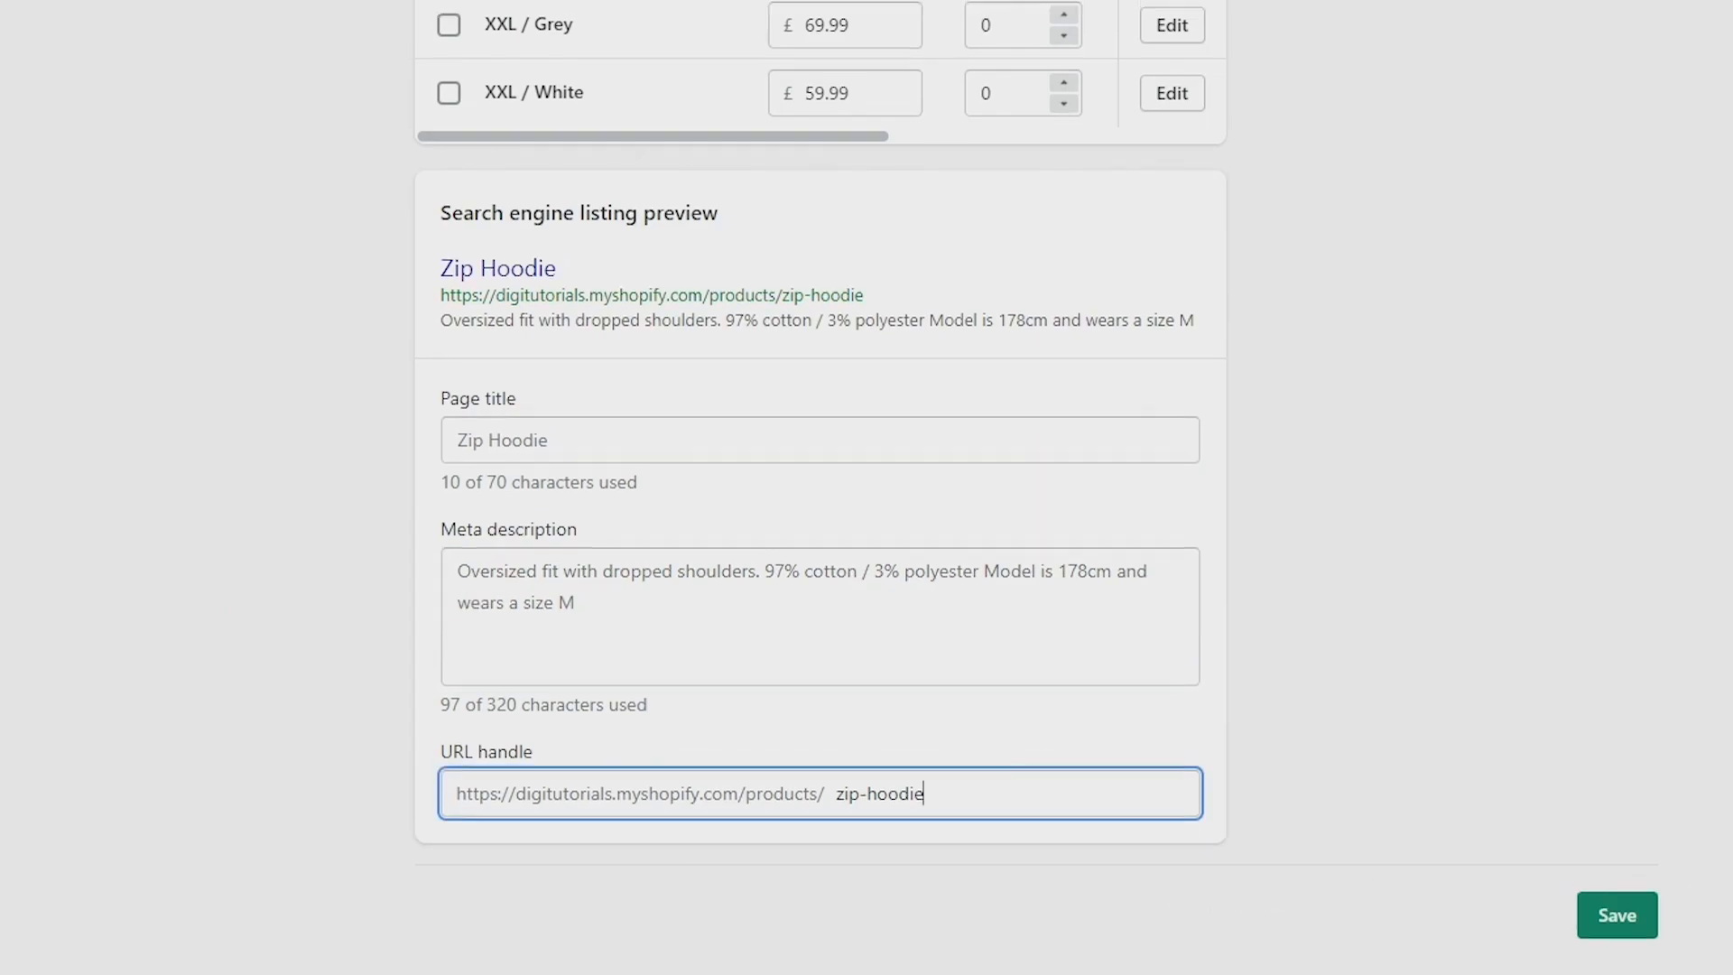
scroll(820, 487, up, 20)
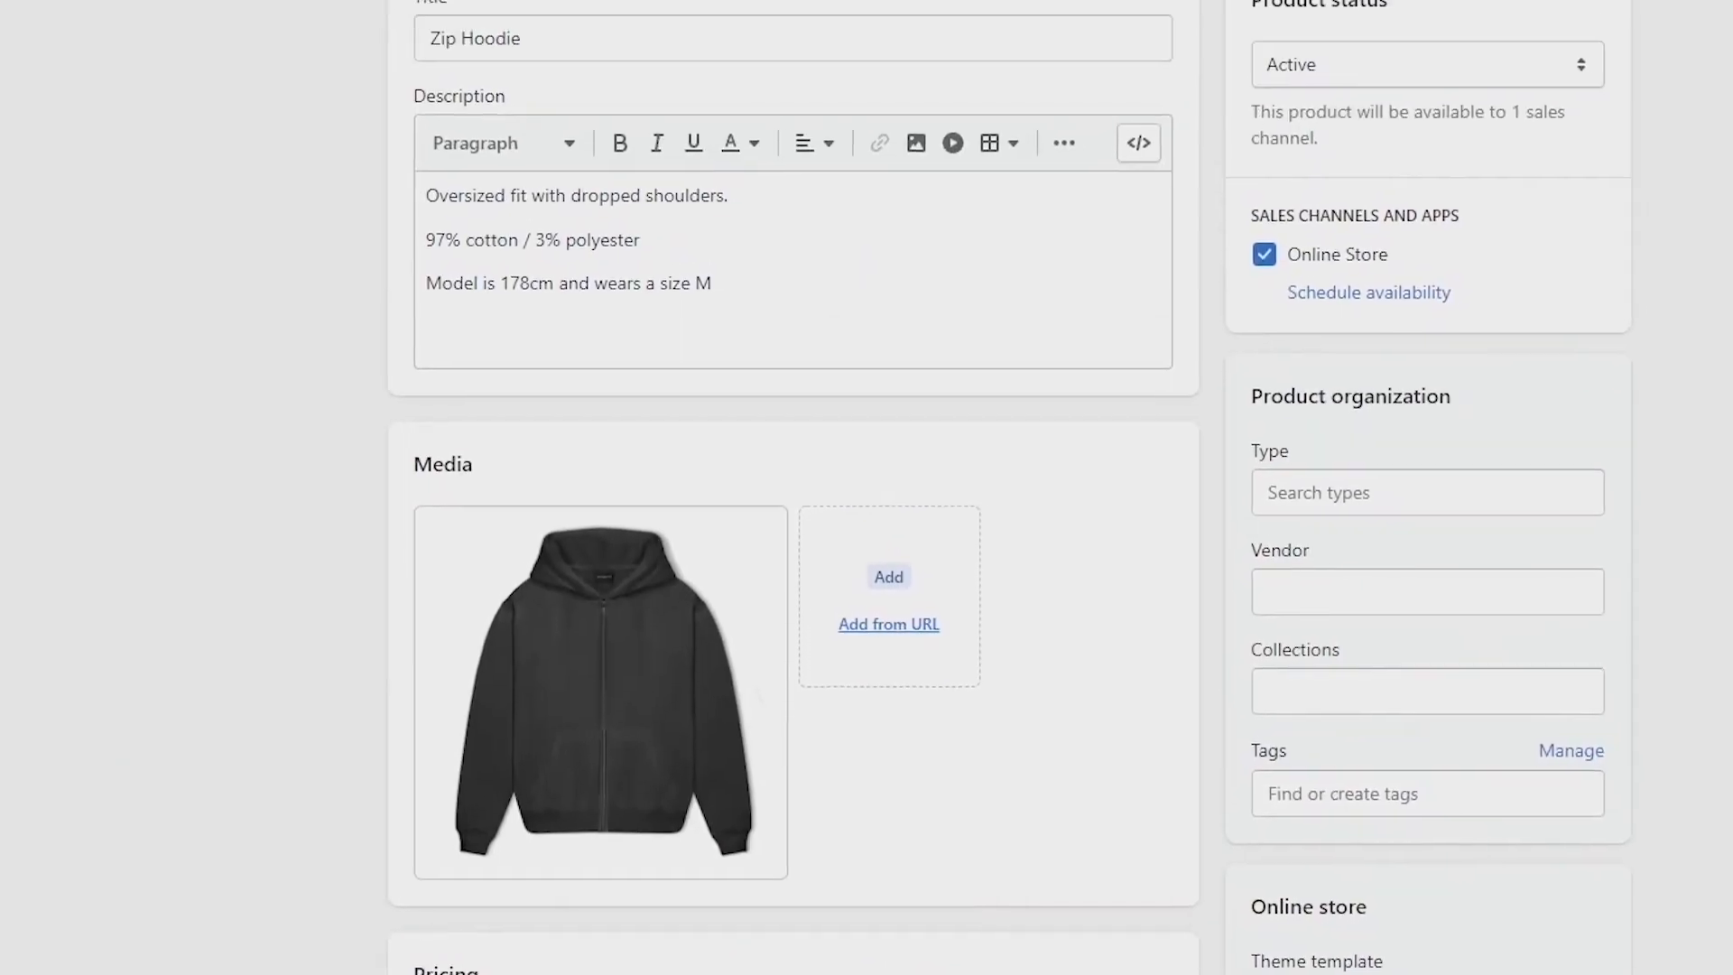
scroll(1455, 373, down, 1)
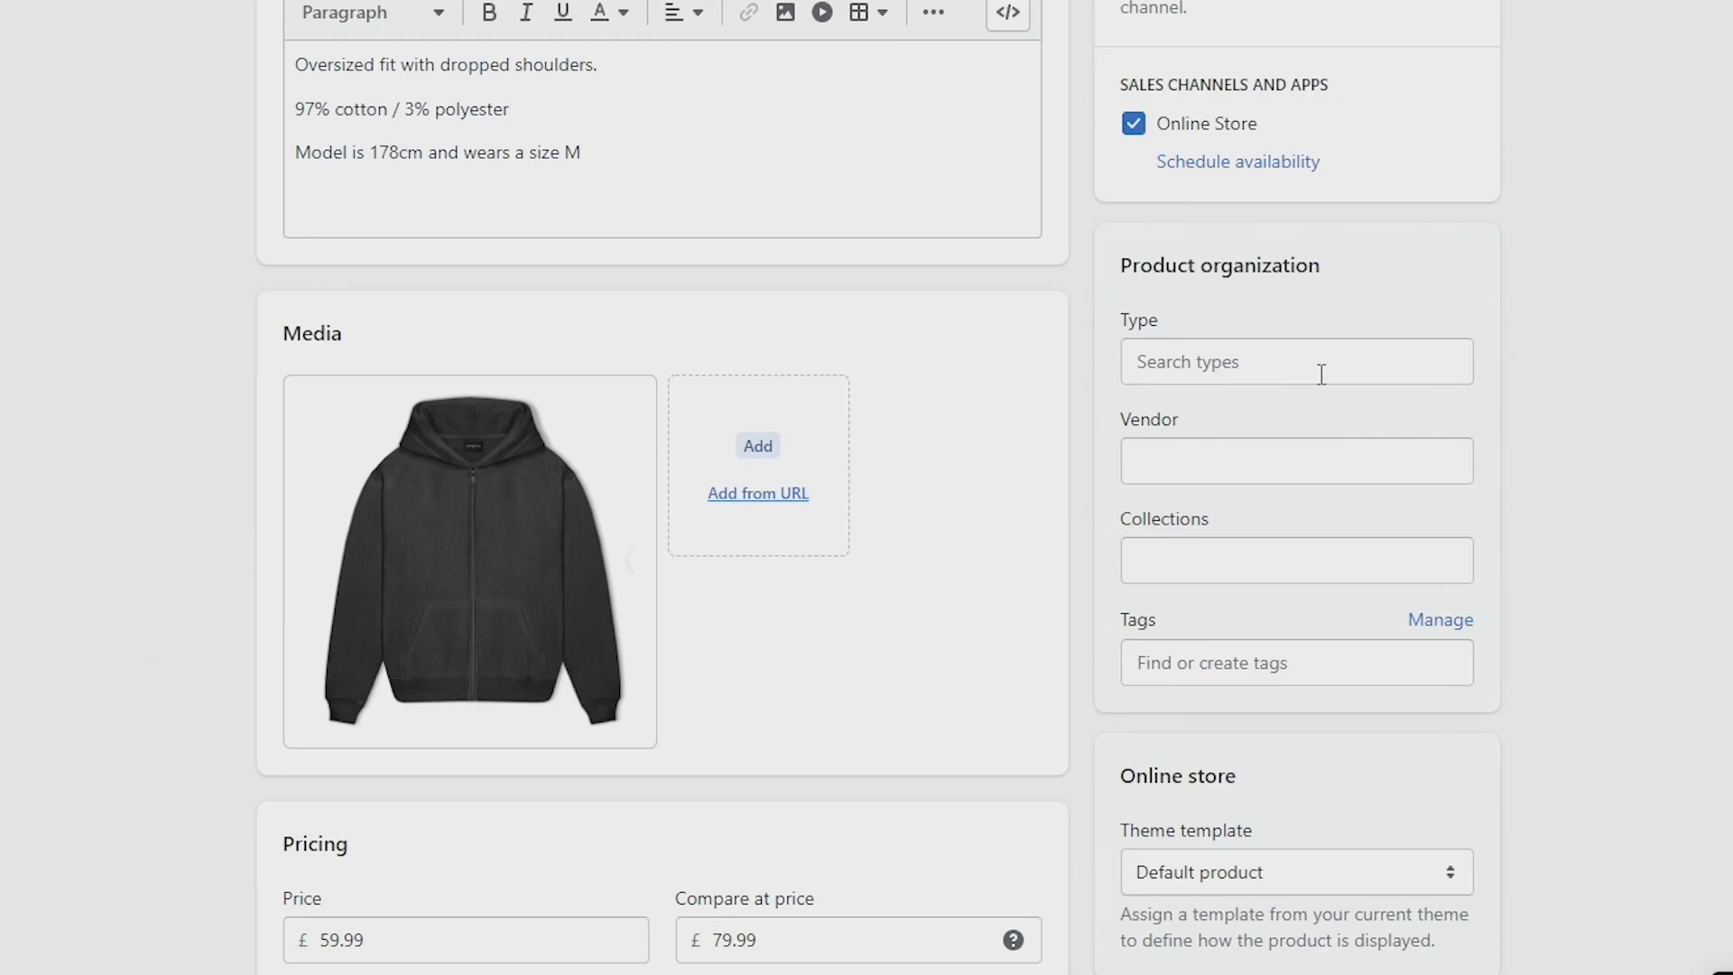
click(1320, 373)
click(1184, 733)
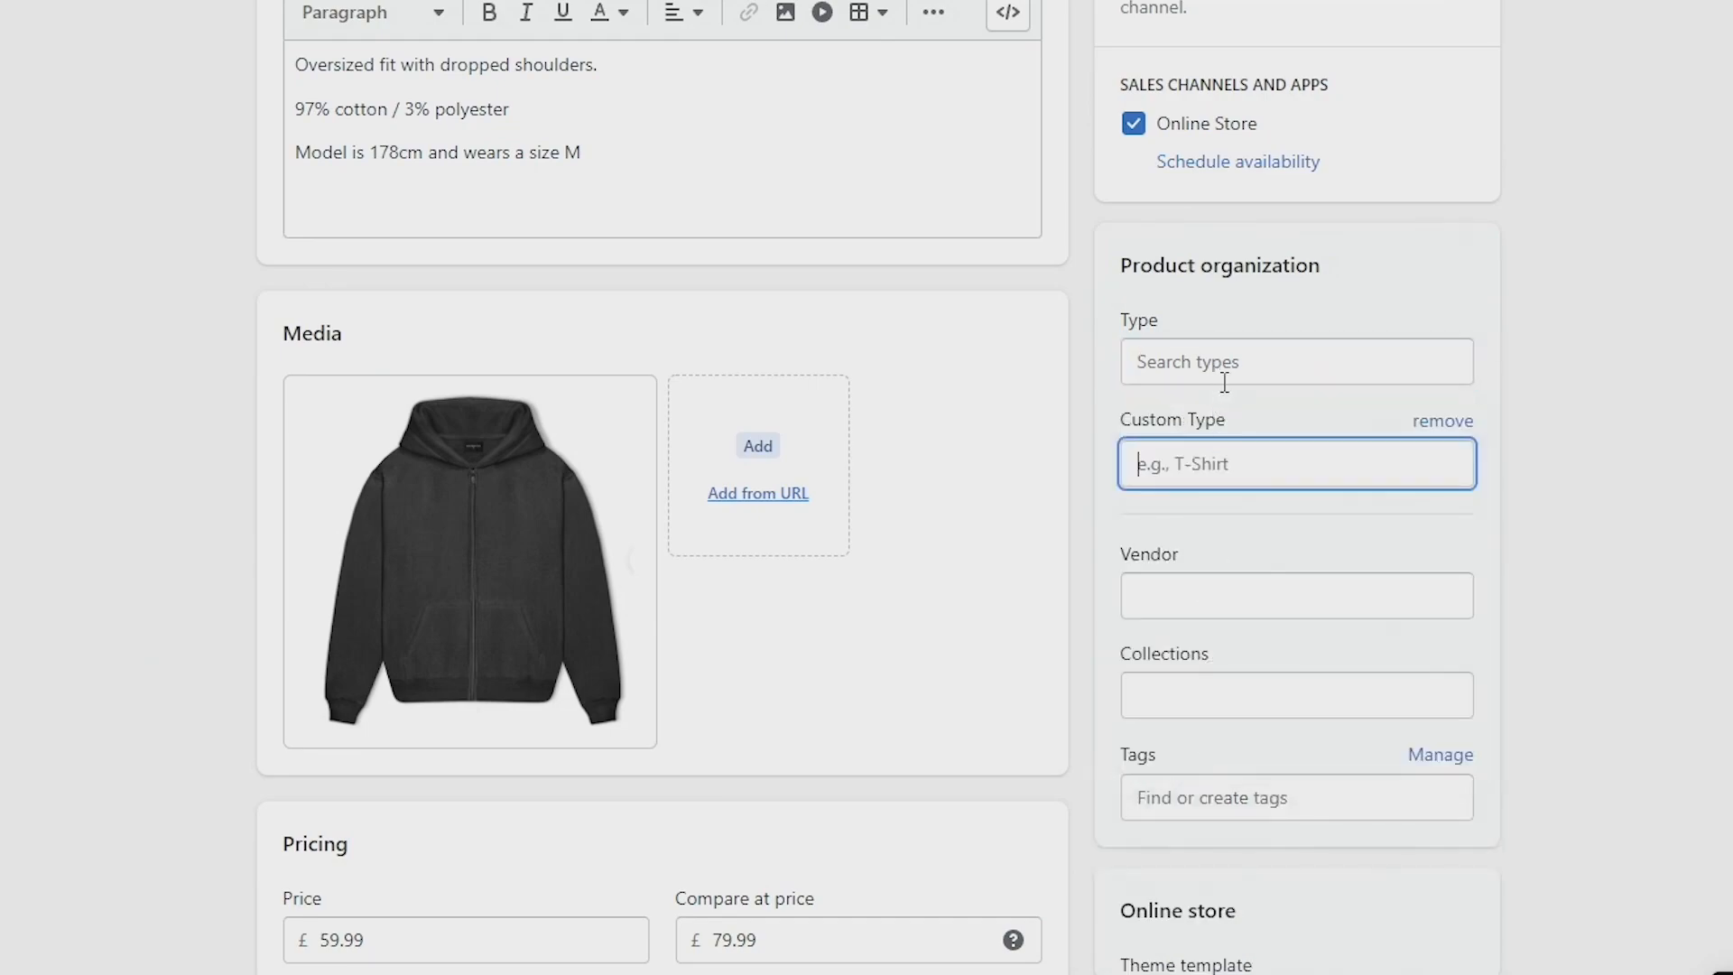
text(Hoodie)
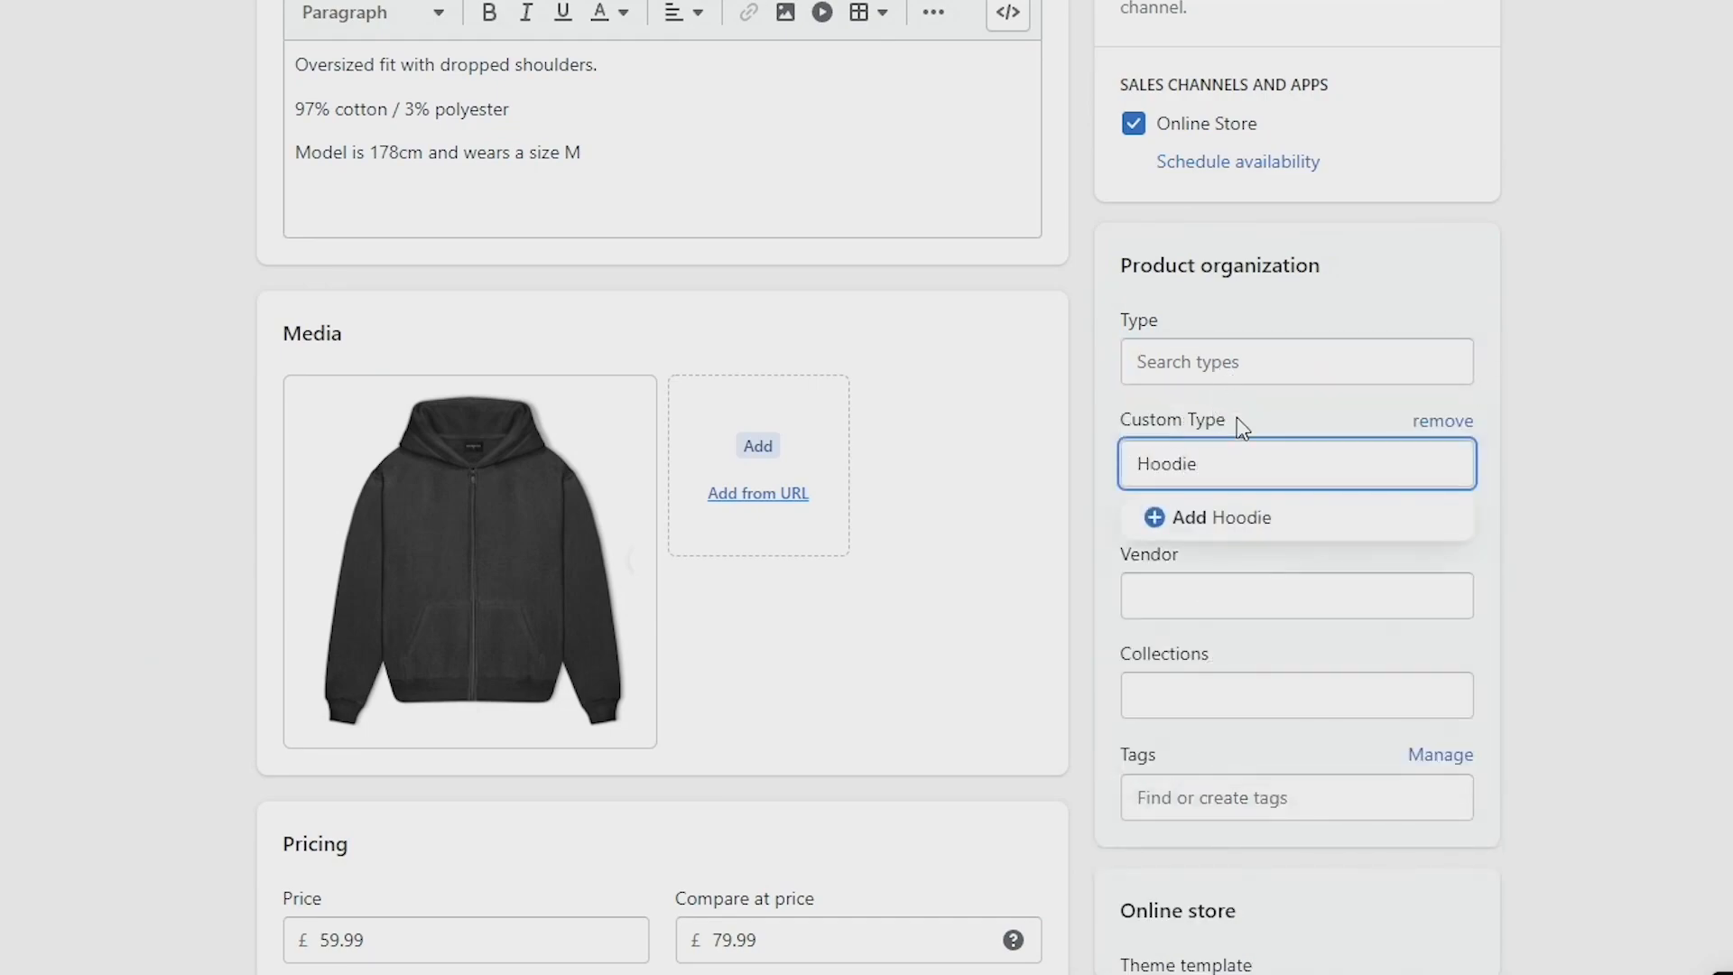
click(1174, 519)
Leave the vendor empty and enter Hoodies & Sweatshirts as the product's collection.
click(1299, 594)
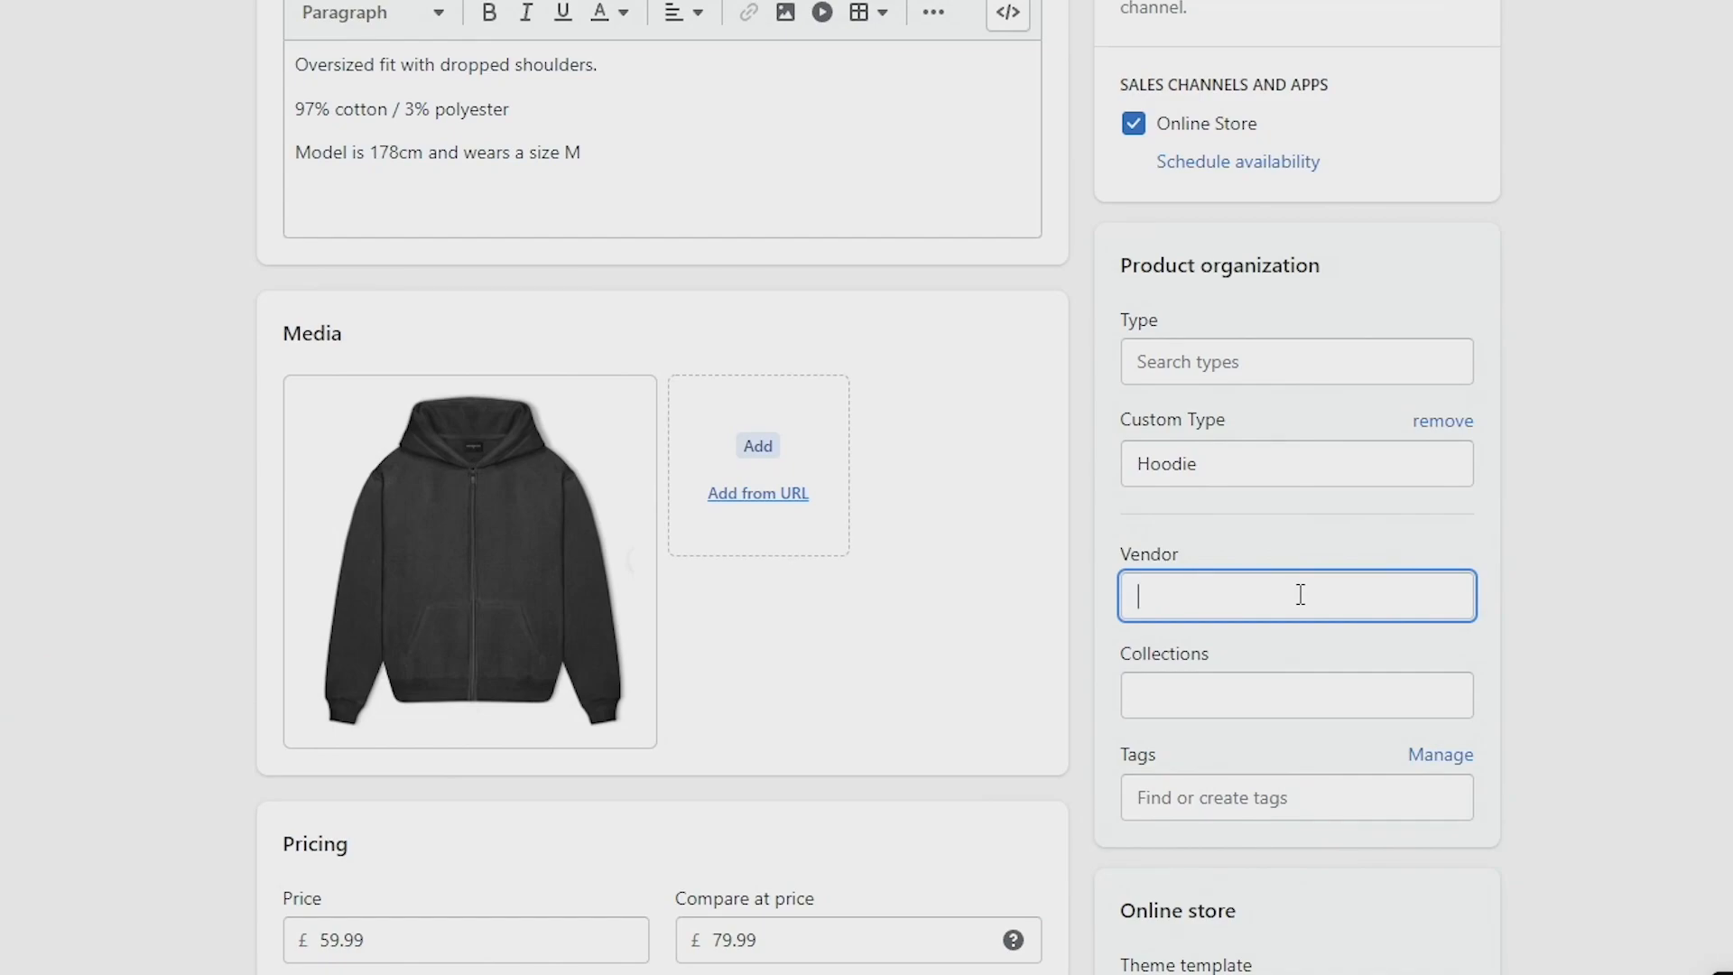
click(1305, 700)
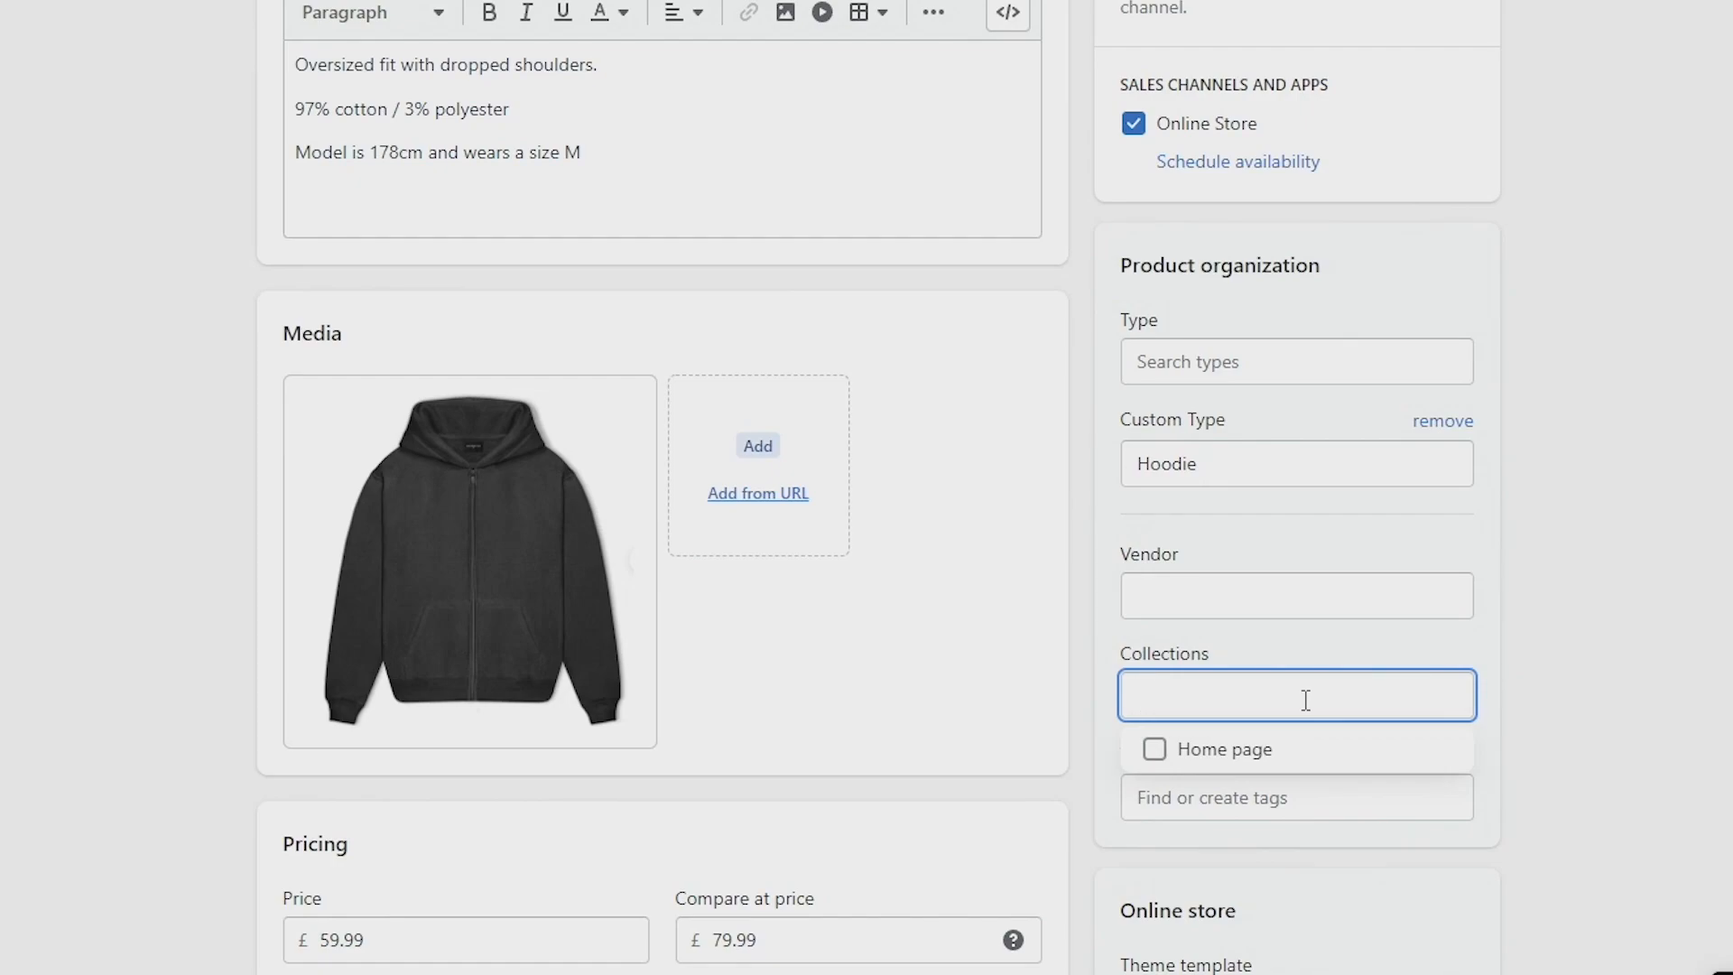
text(Hoodies & Sweatshirts)
Create the product tags black hoodie, hoodie and black.
click(1313, 799)
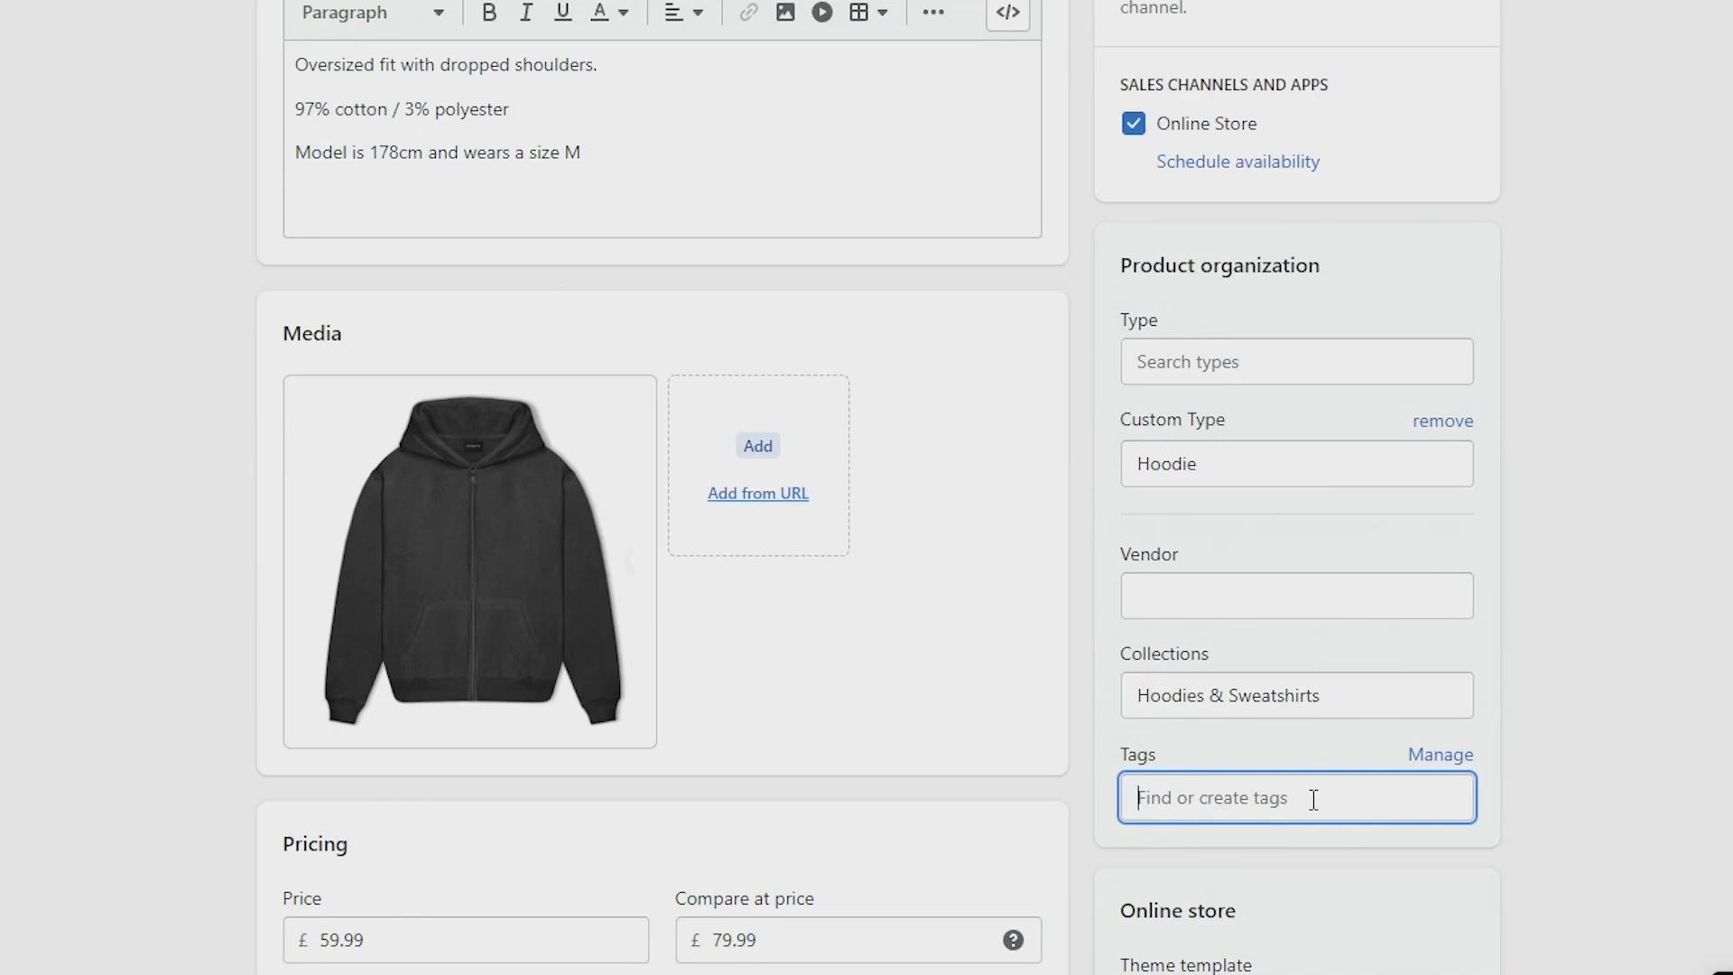
text(black)
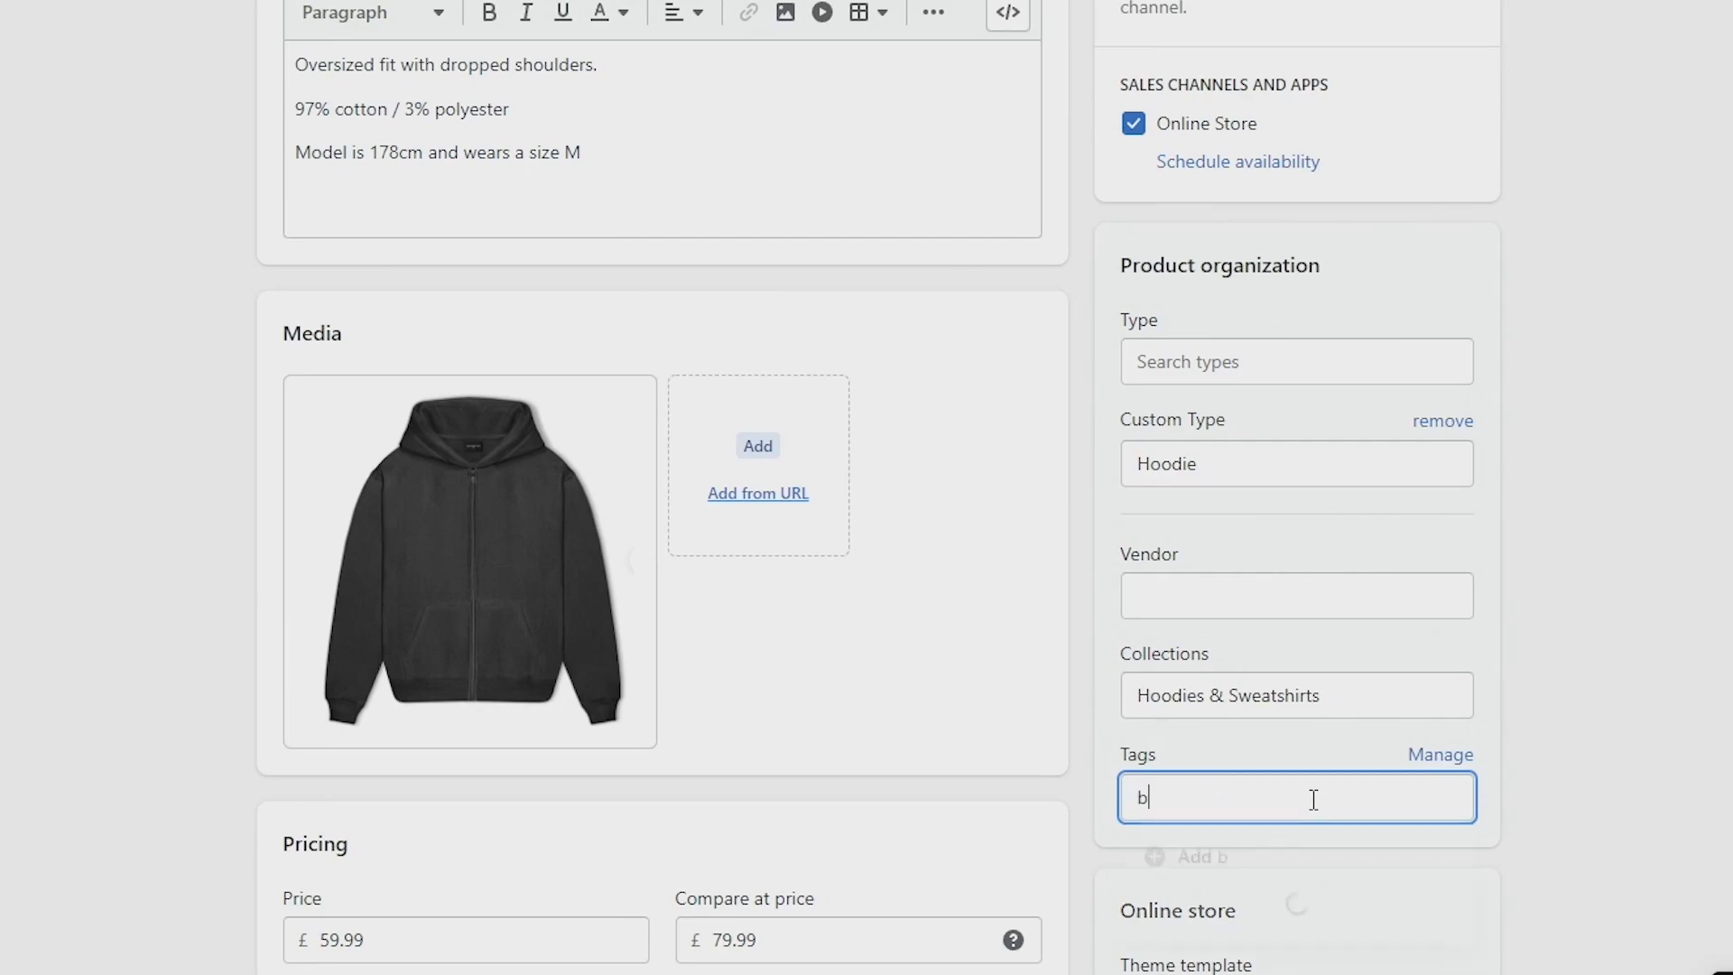
key(BackSpace)
key(BackSpace)
key(BackSpace)
text(ack hoodie)
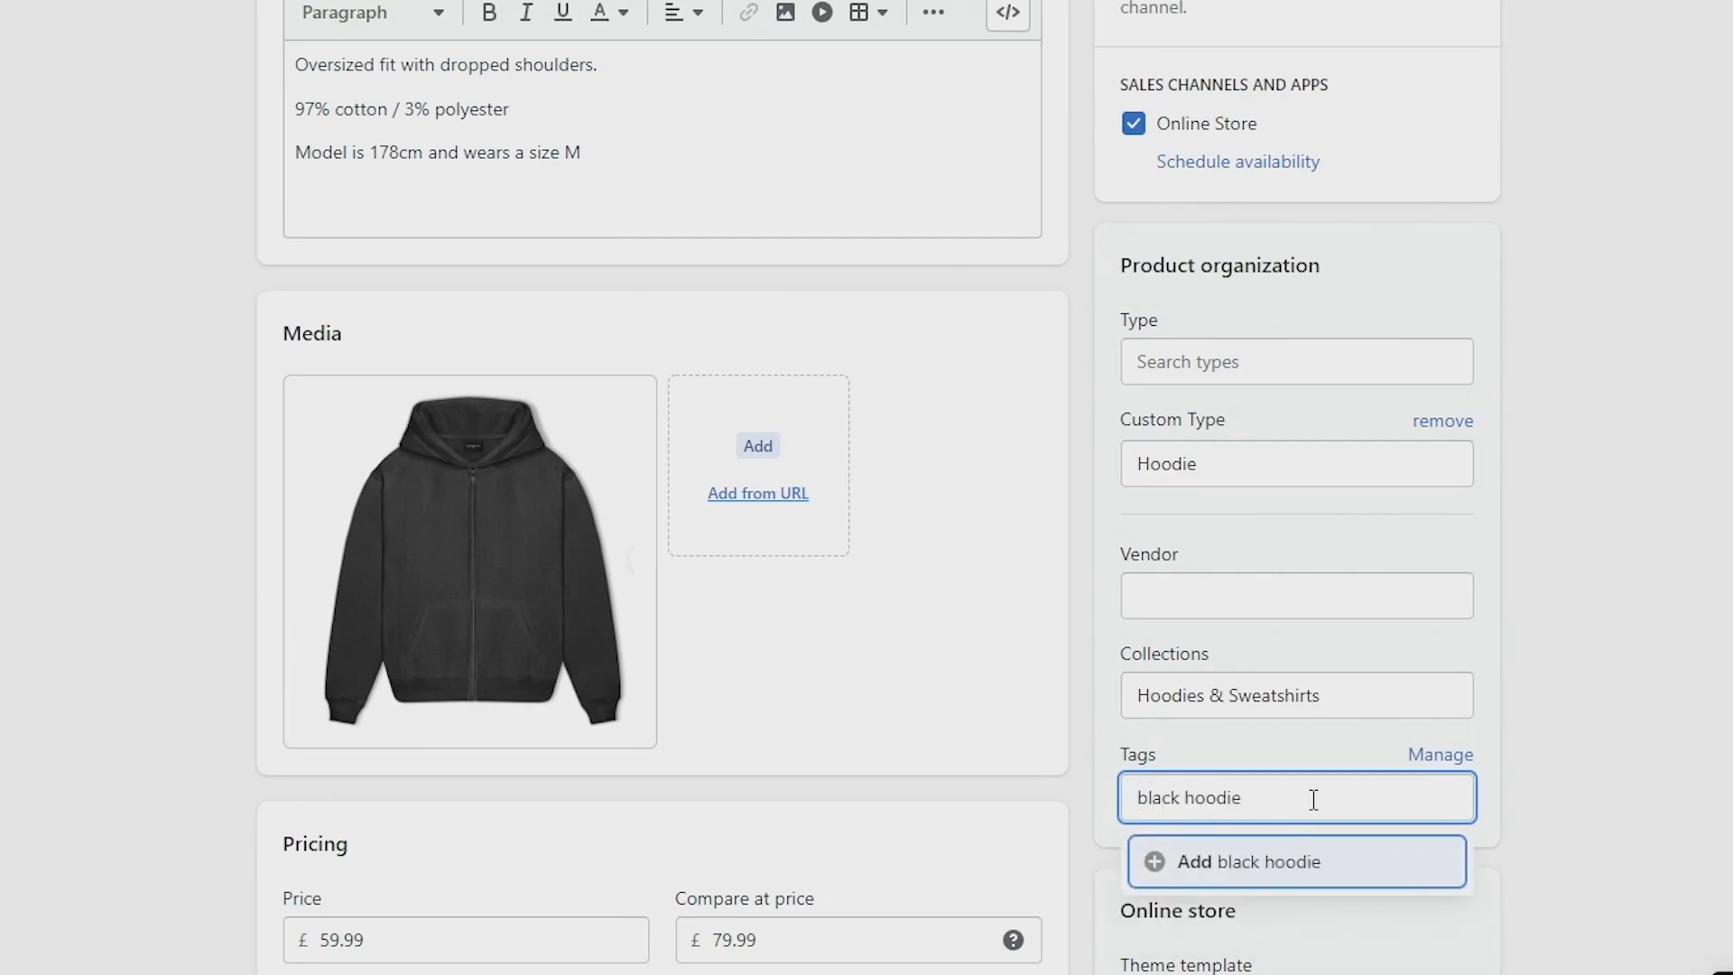
key(Return)
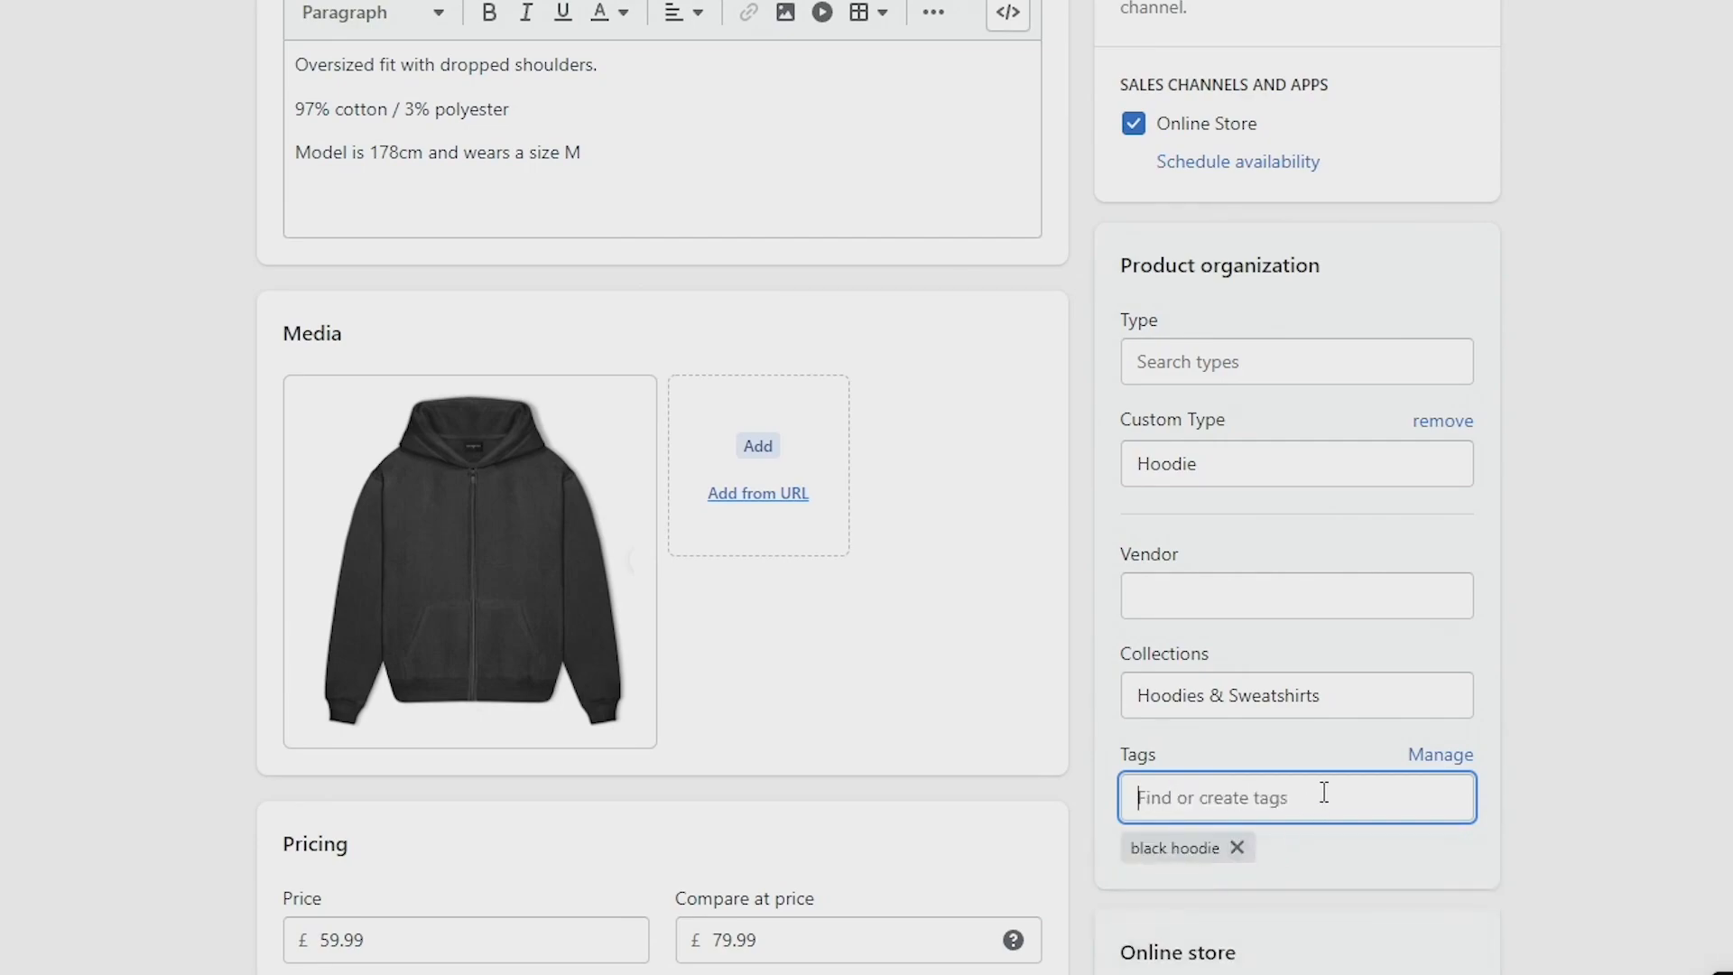
text(hoodie)
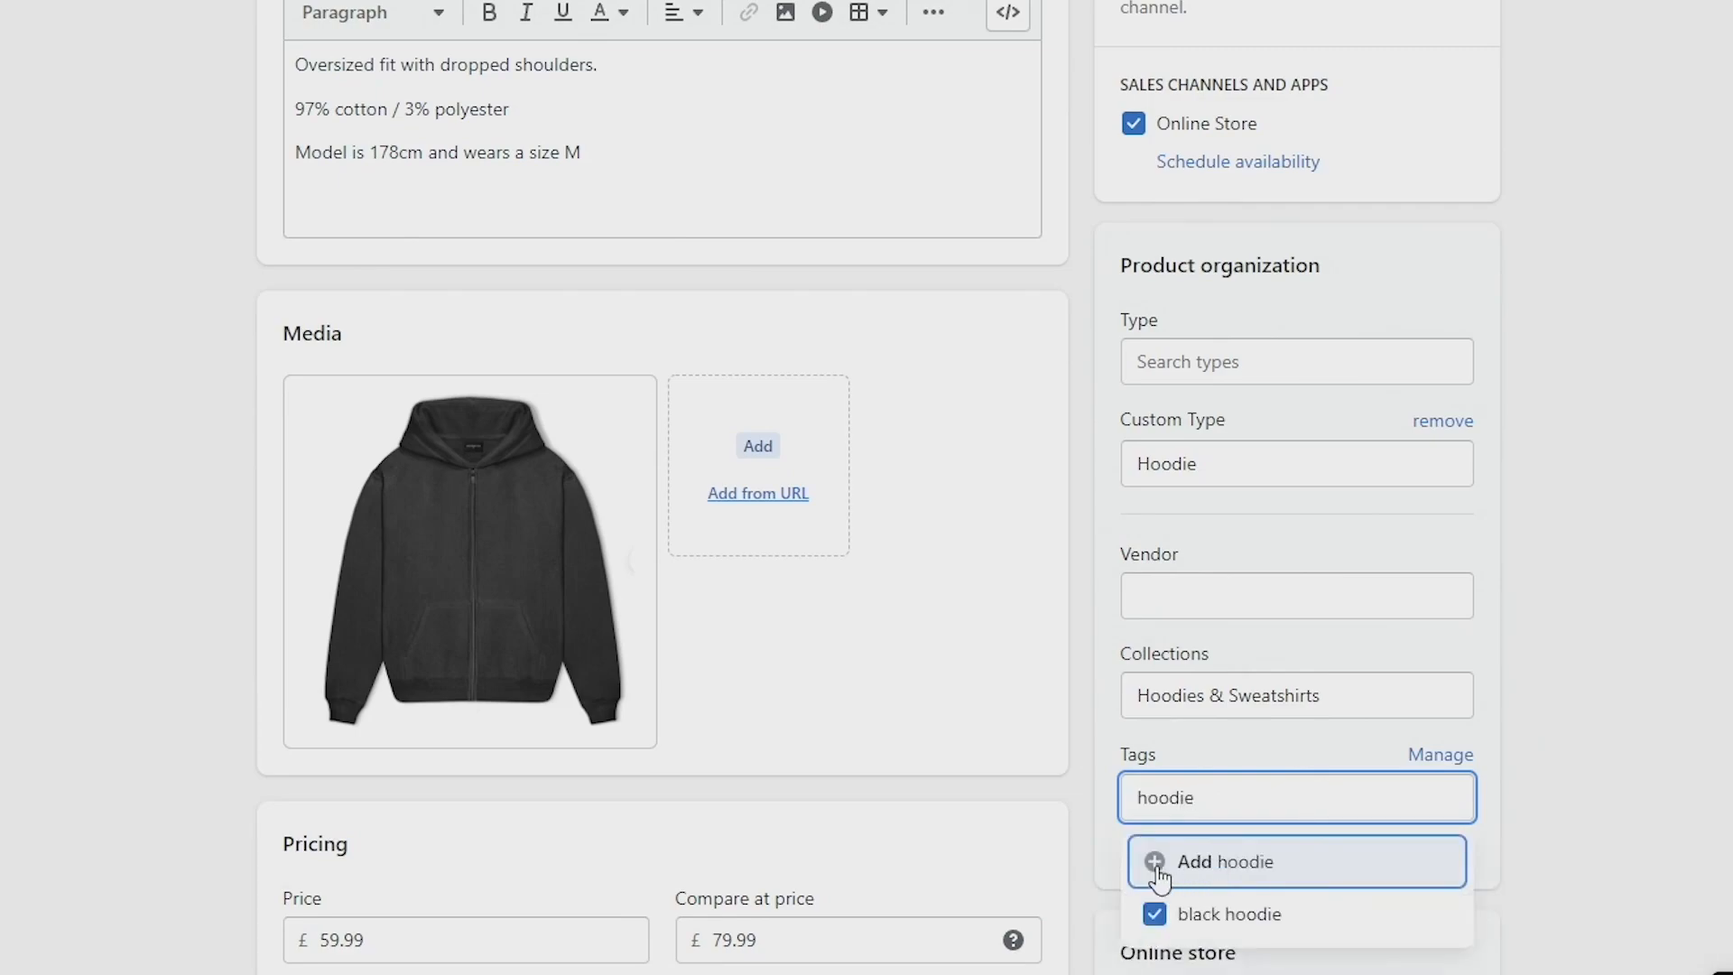
click(1155, 862)
text(black)
click(1164, 862)
Choose Active as the product status and save the product.
click(1306, 283)
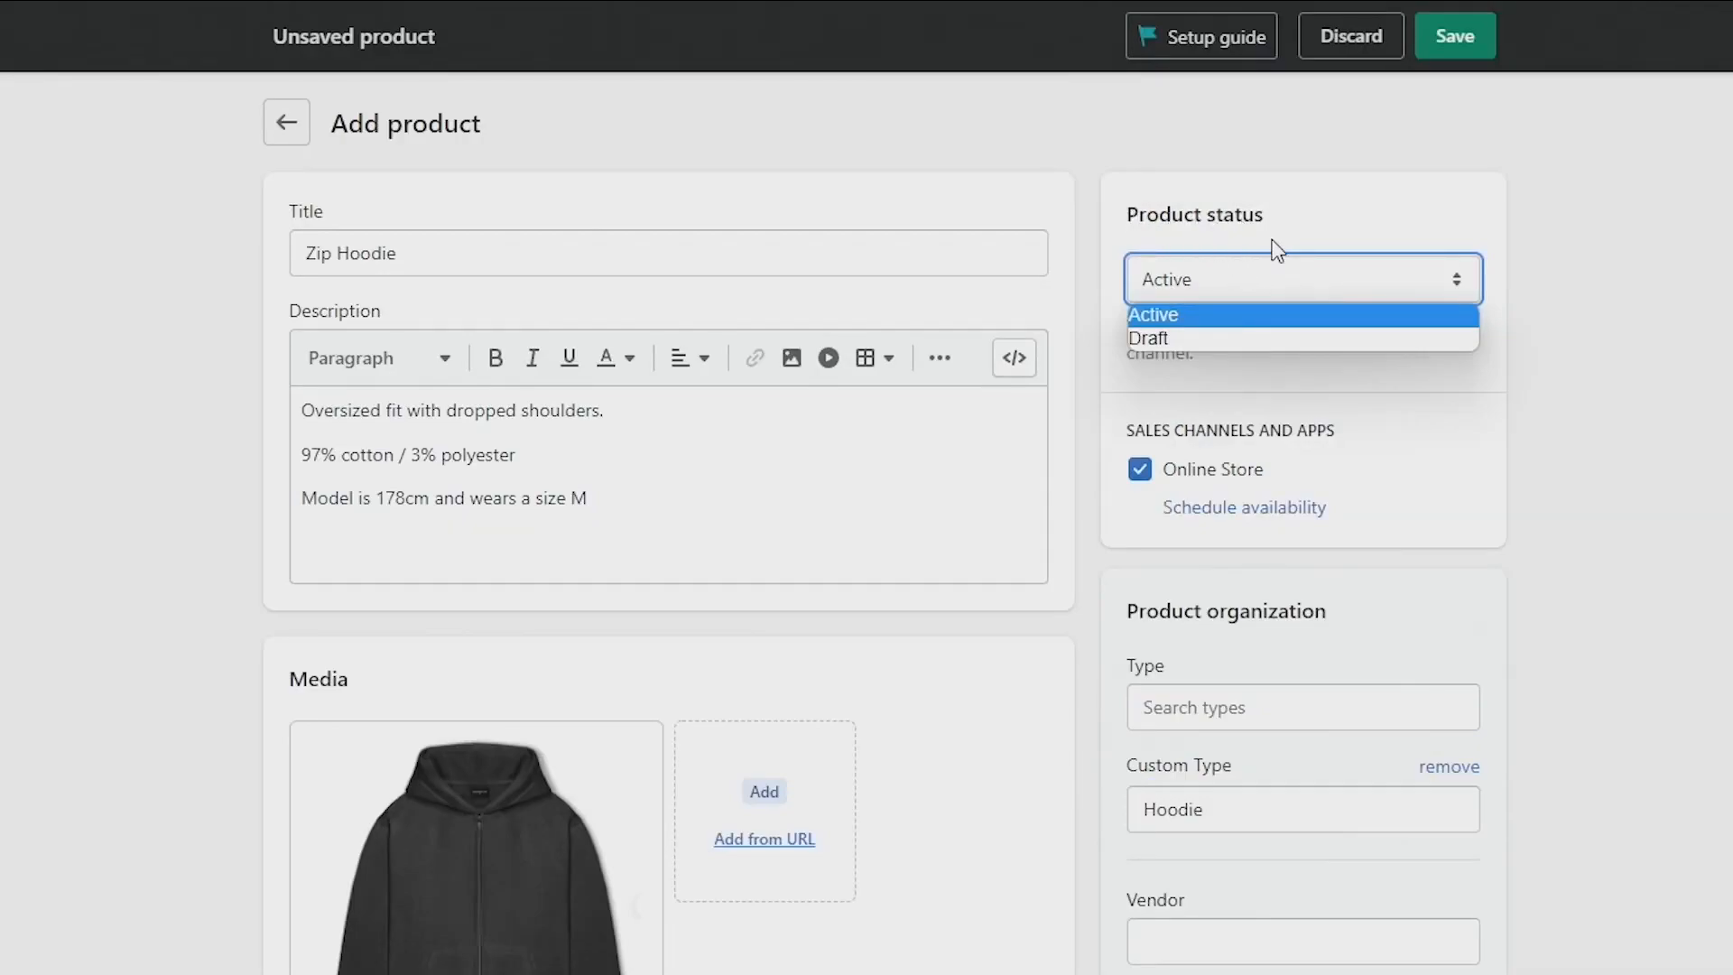
click(1294, 317)
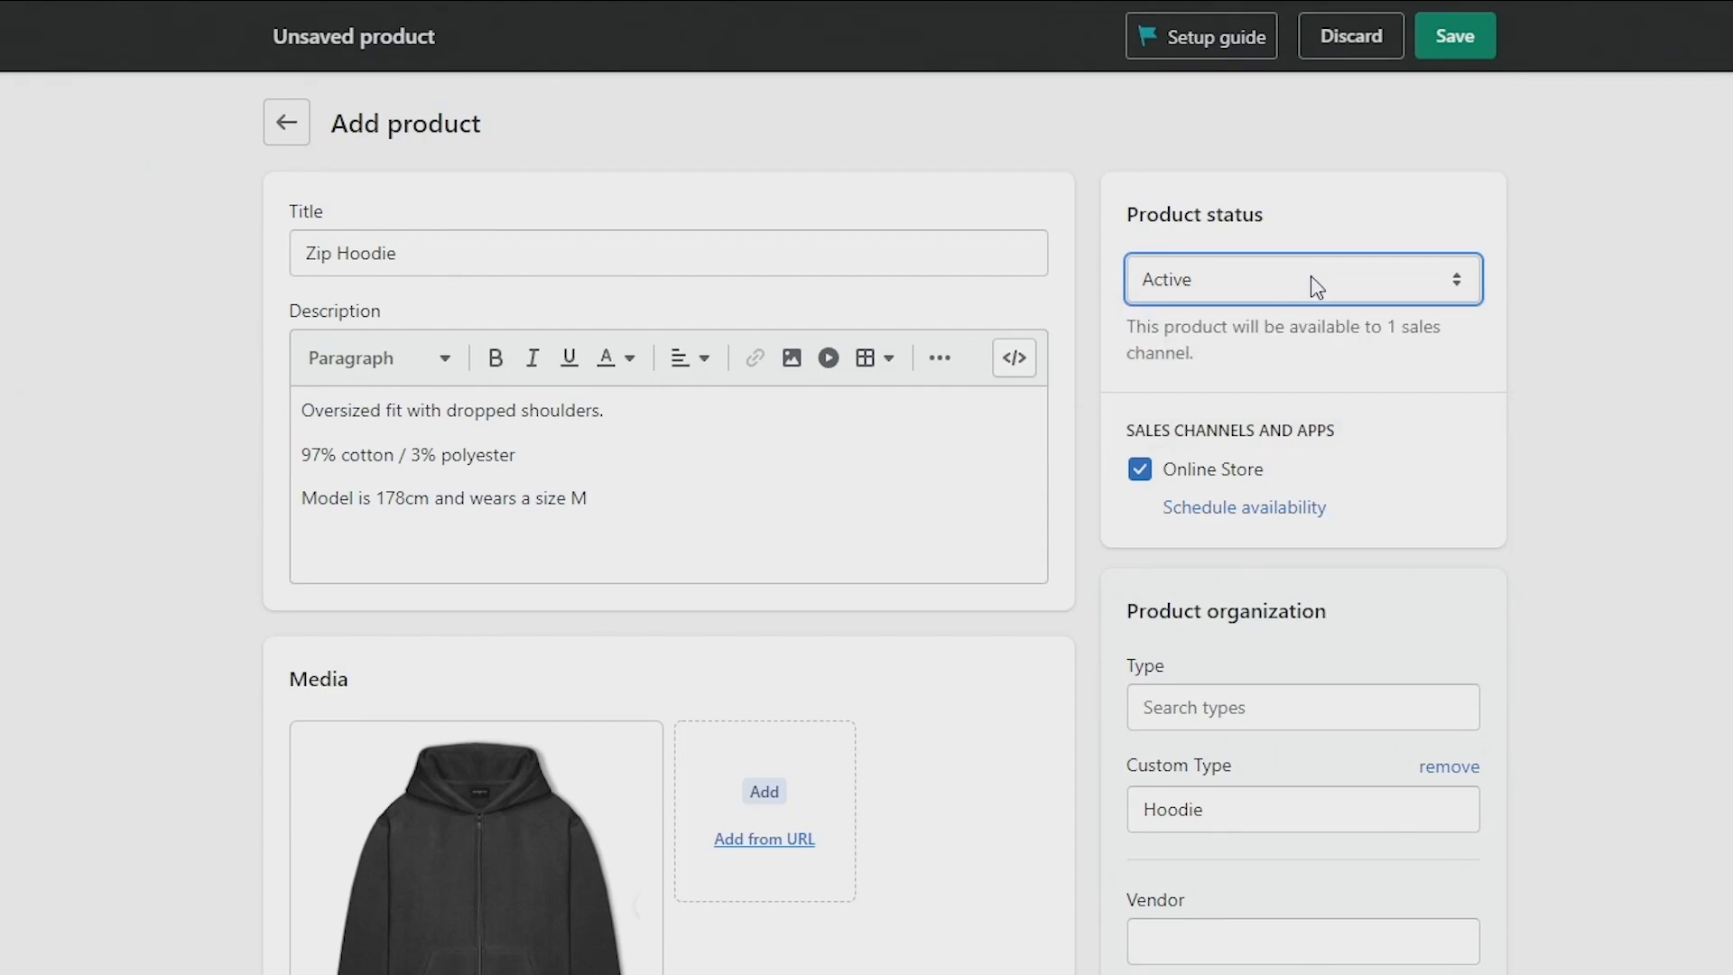
click(1445, 40)
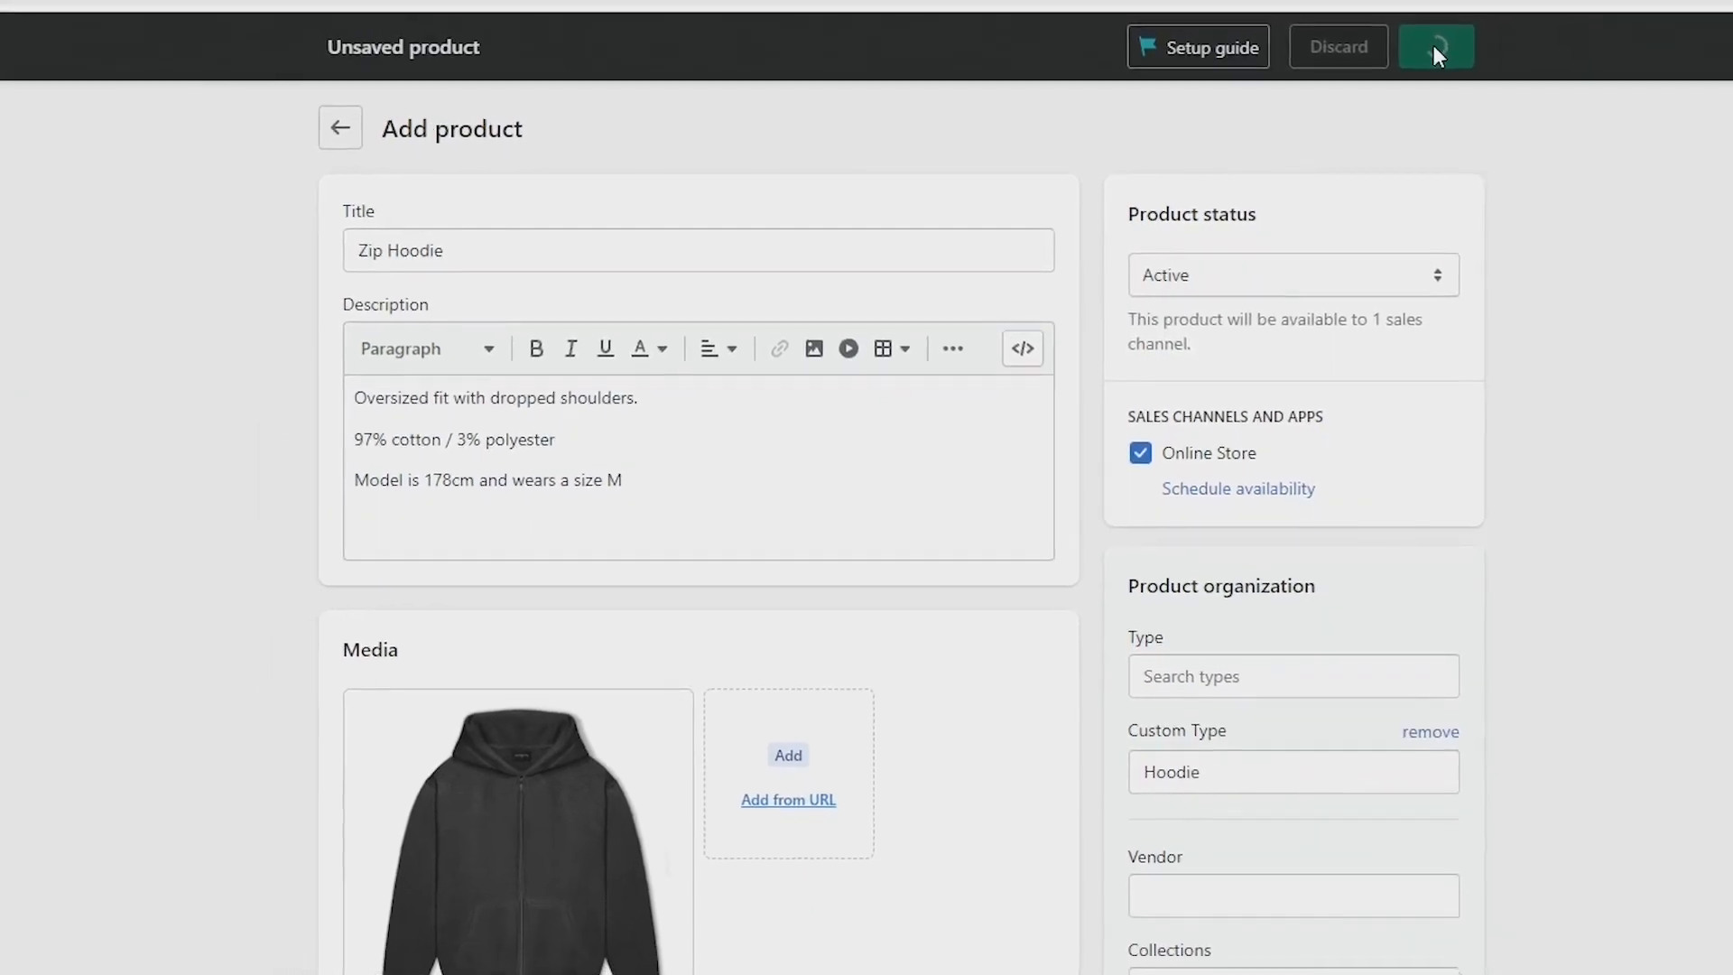